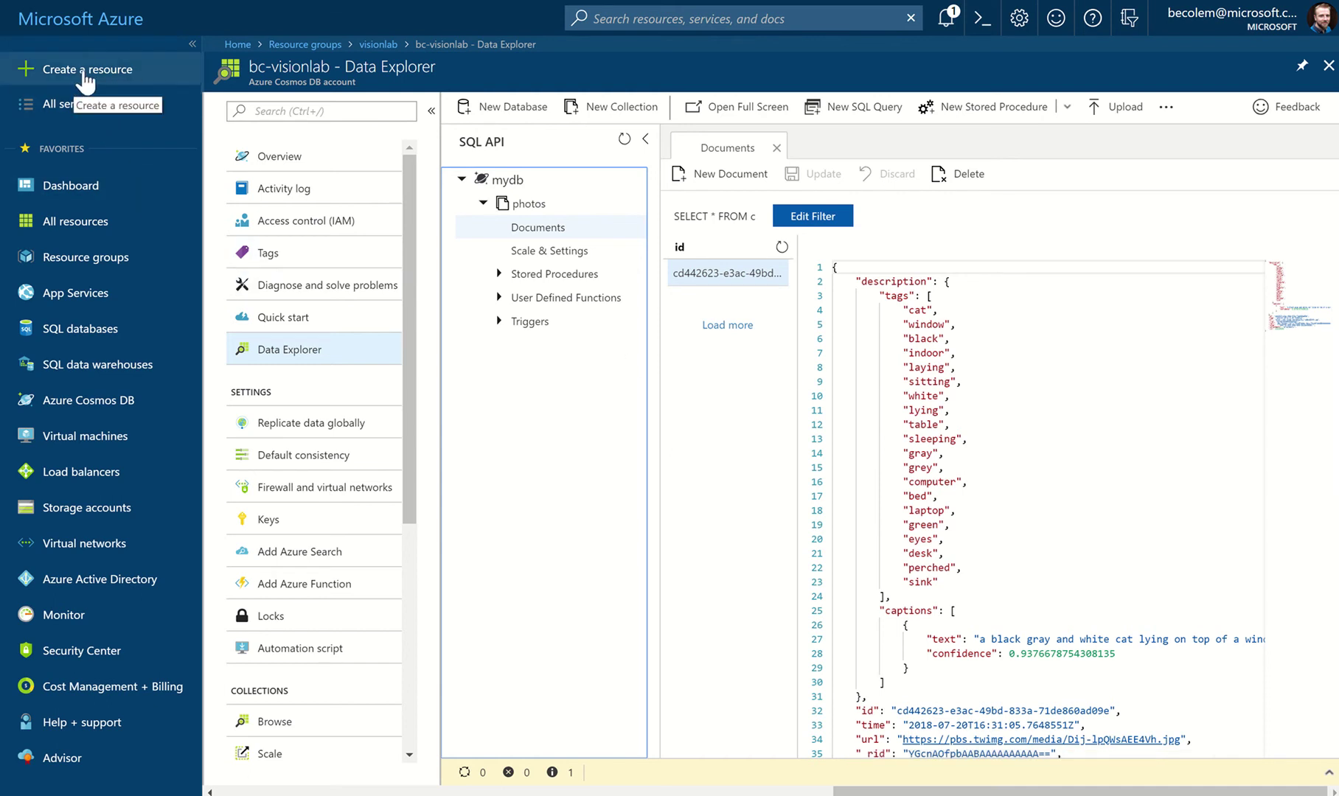
# Step: Start creating a Web App from the marketplace's Web category and name it bc-visionlabweb
pyautogui.click(148, 73)
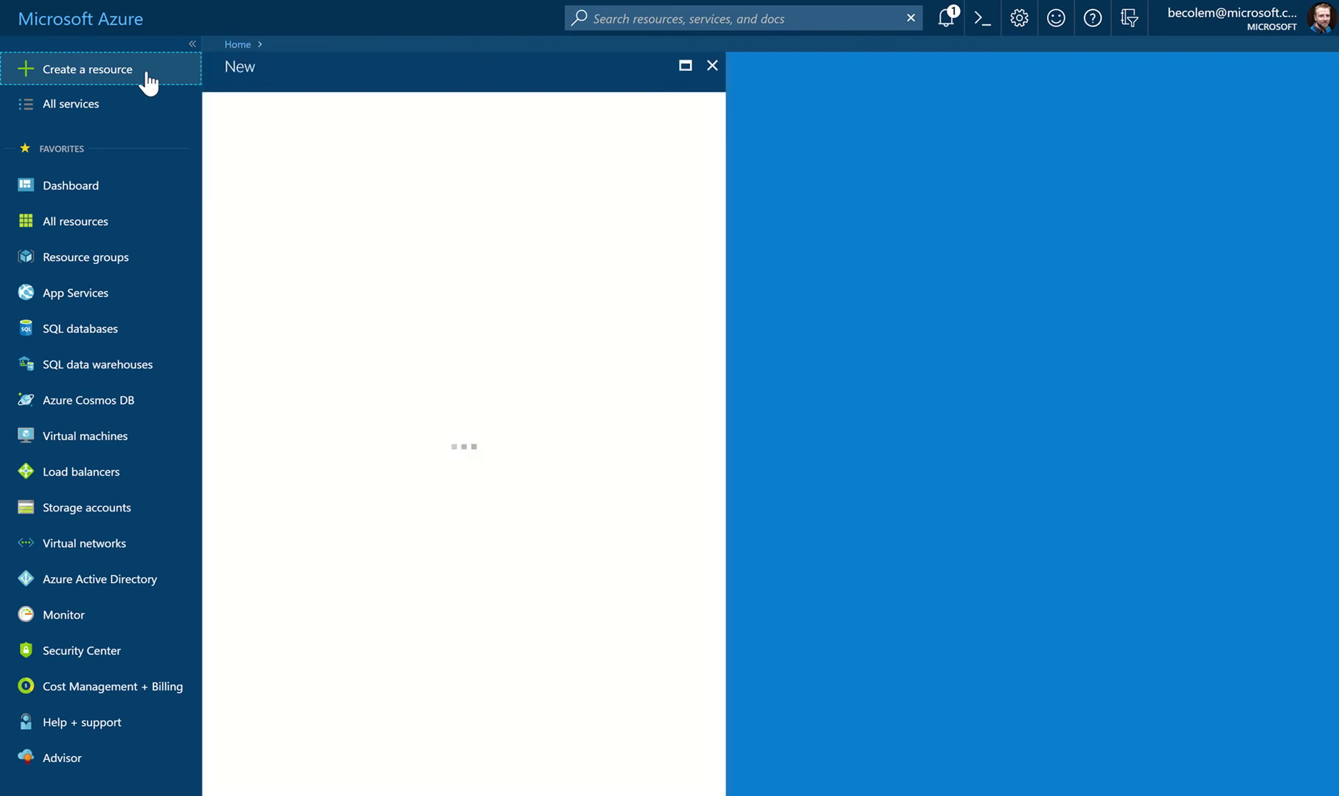
pyautogui.click(272, 345)
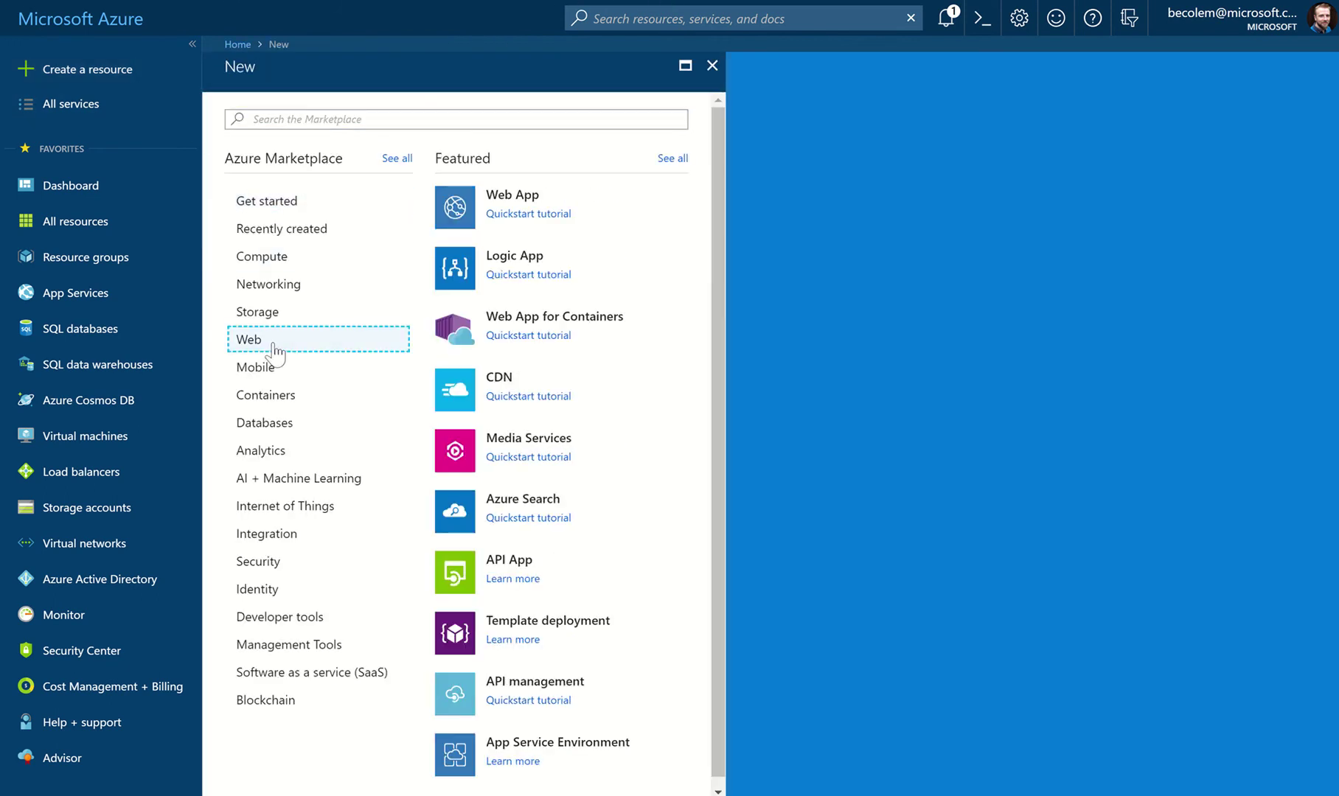
pyautogui.click(562, 196)
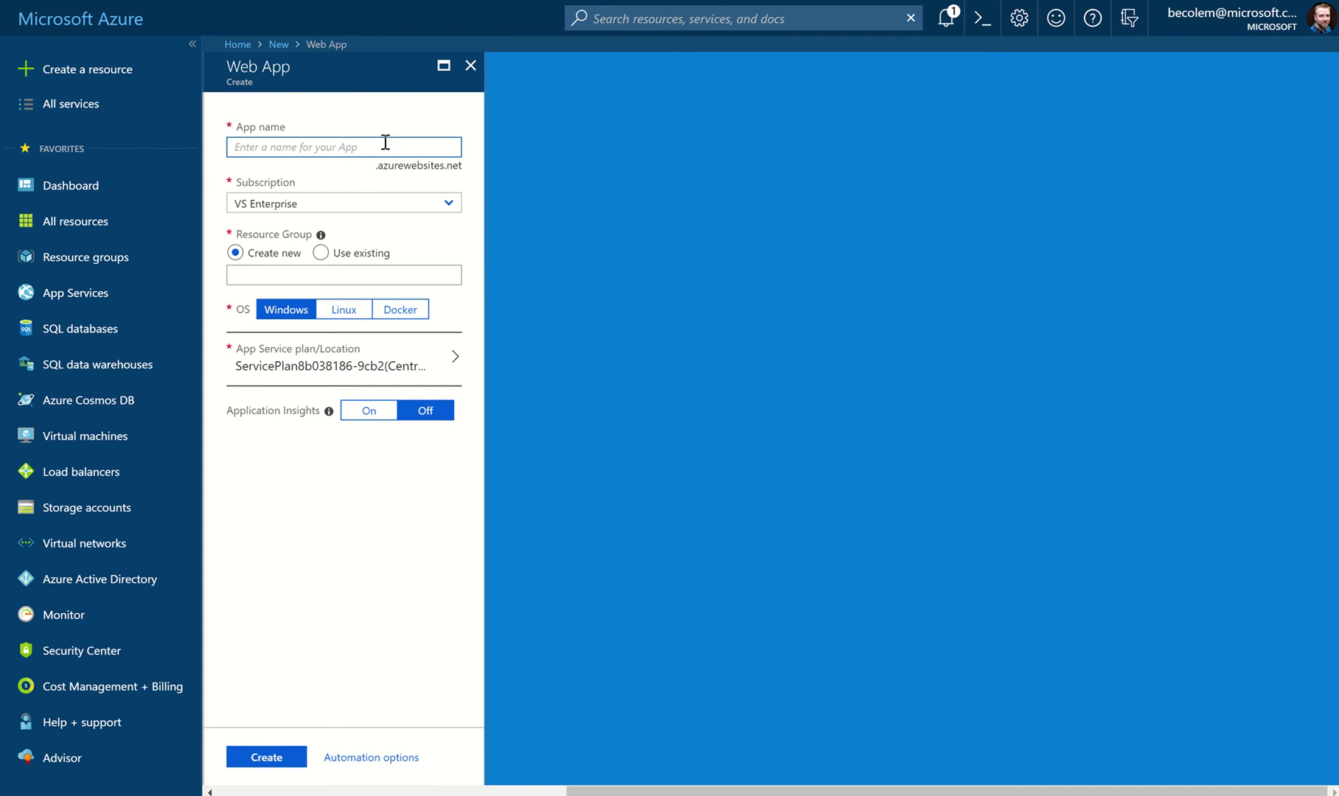
pyautogui.write('bc')
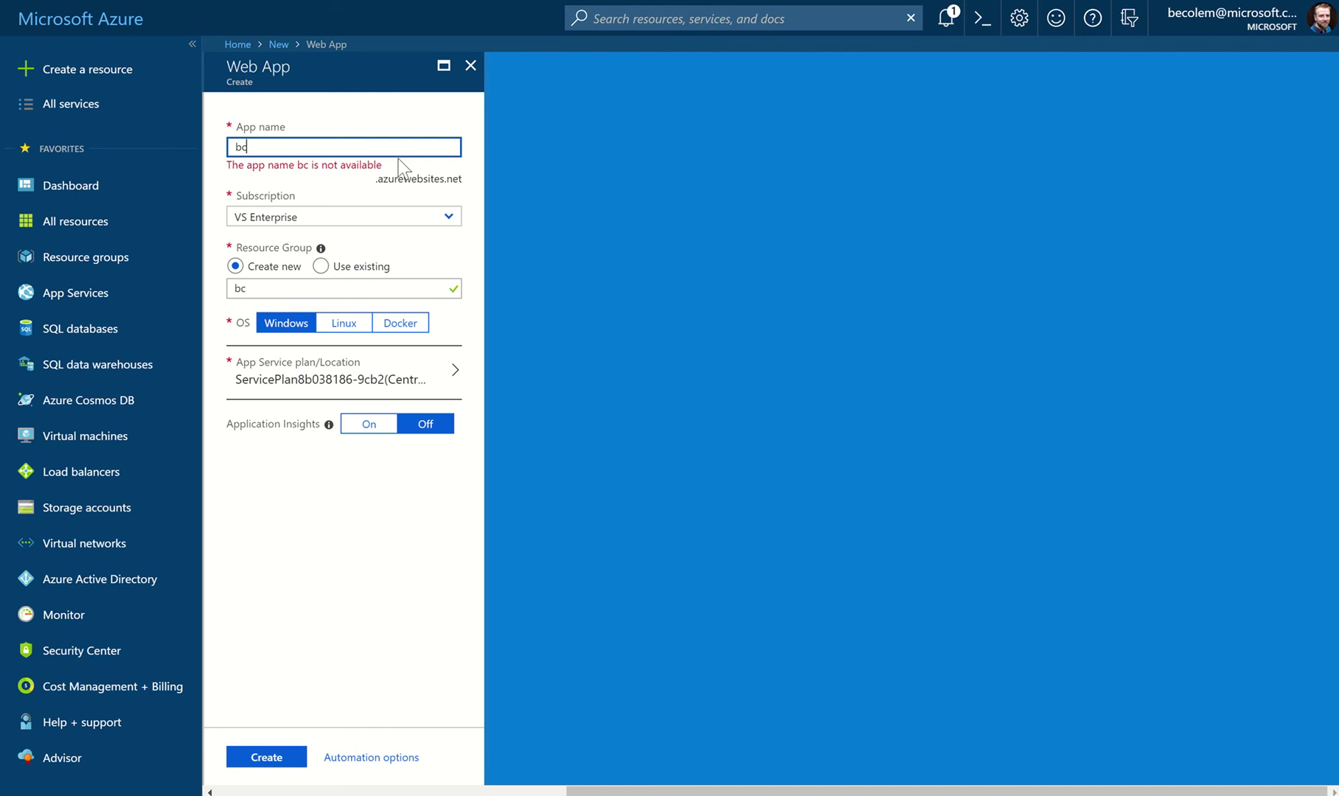
pyautogui.write('-vision')
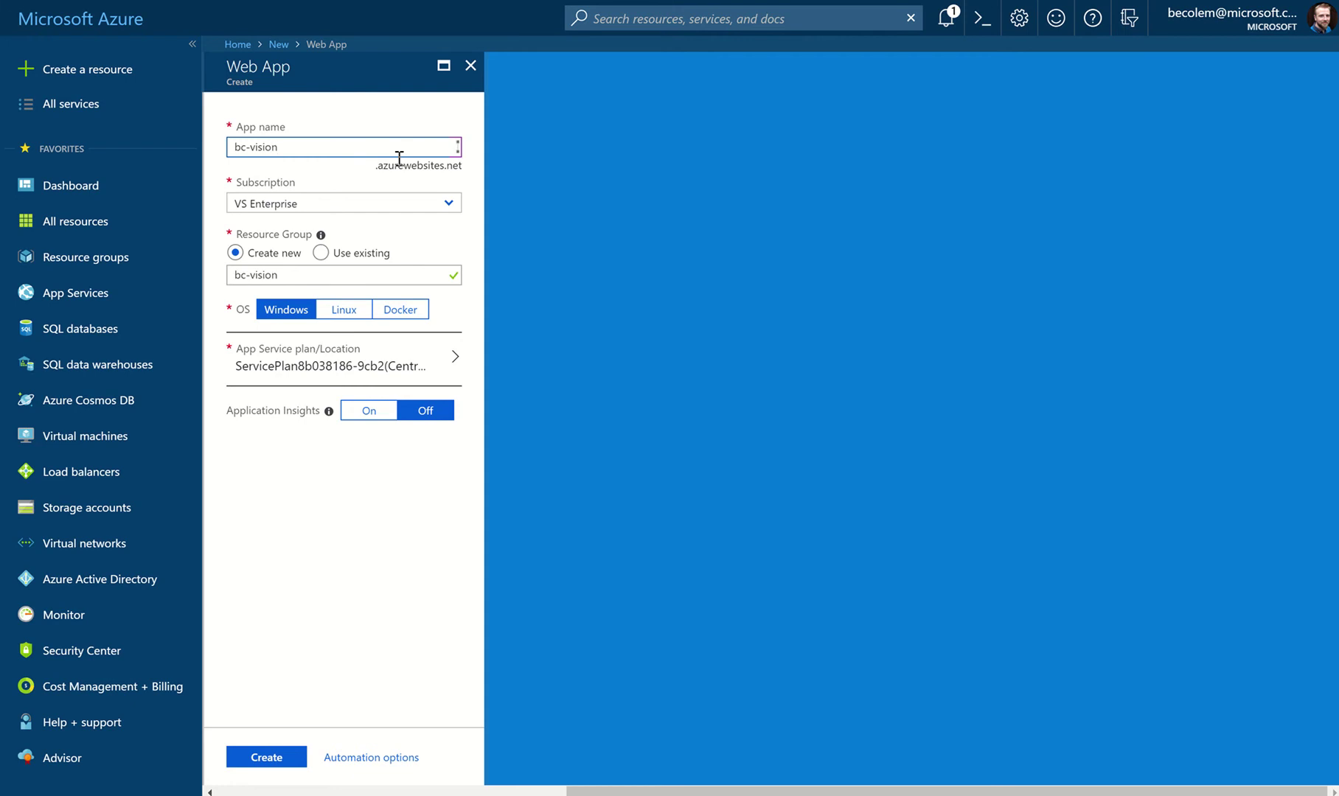
pyautogui.write('labweb')
# Step: Assign the web app to the existing resource group visionlab
pyautogui.click(329, 257)
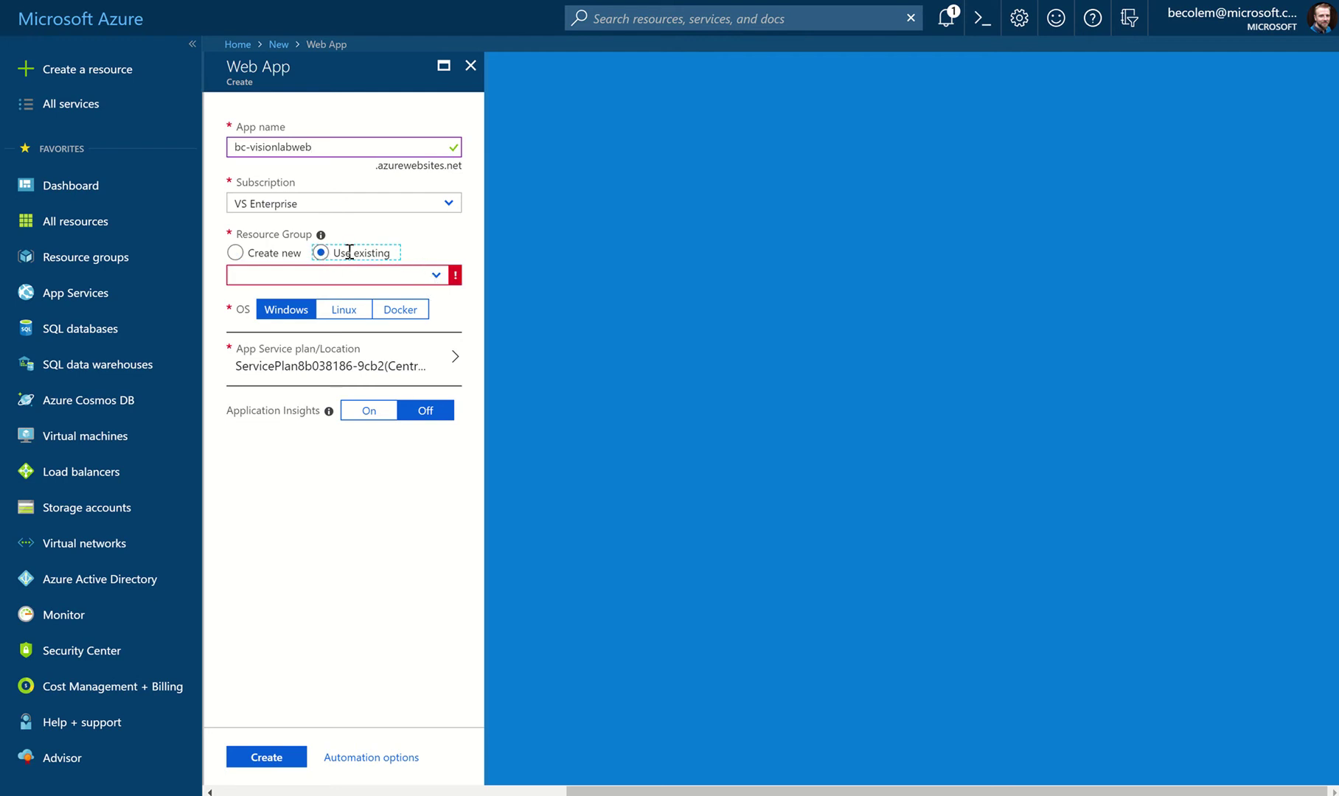
pyautogui.click(435, 274)
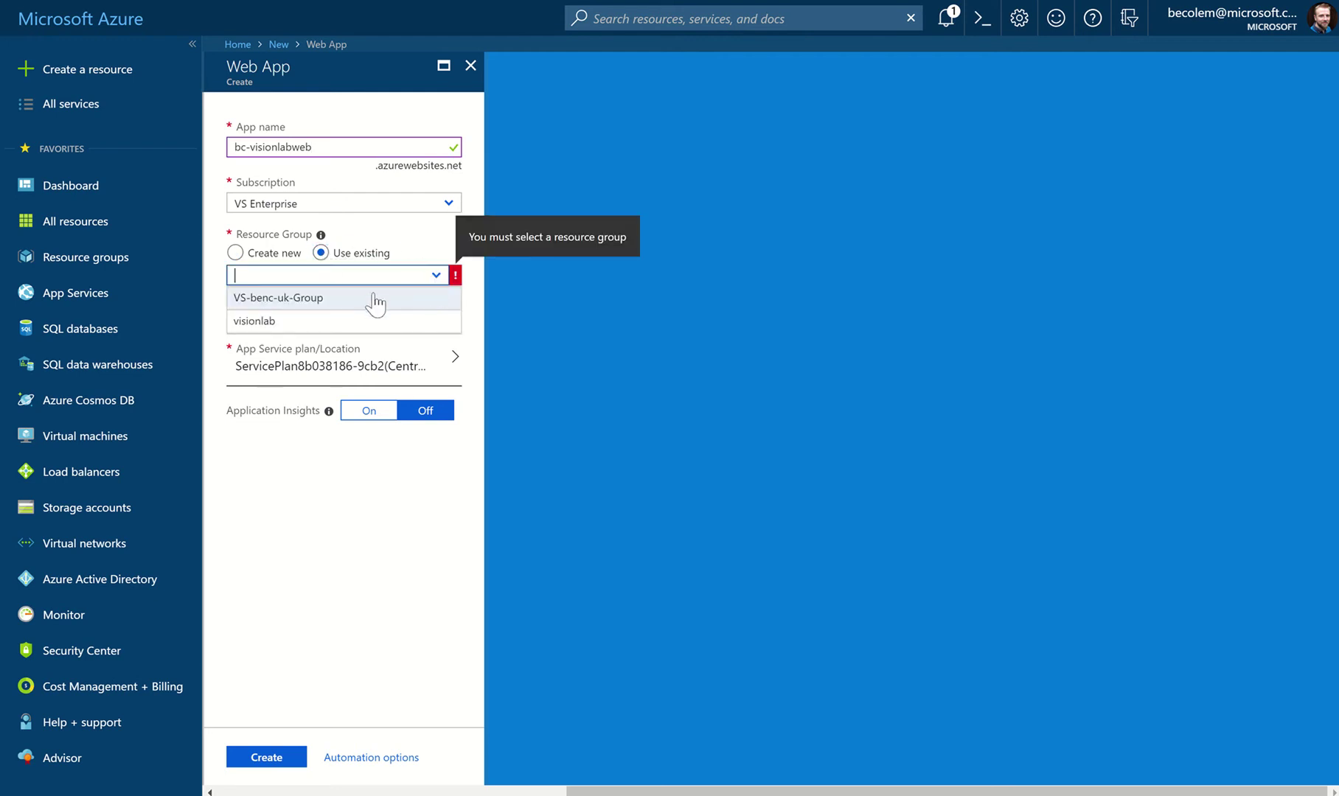
pyautogui.click(301, 323)
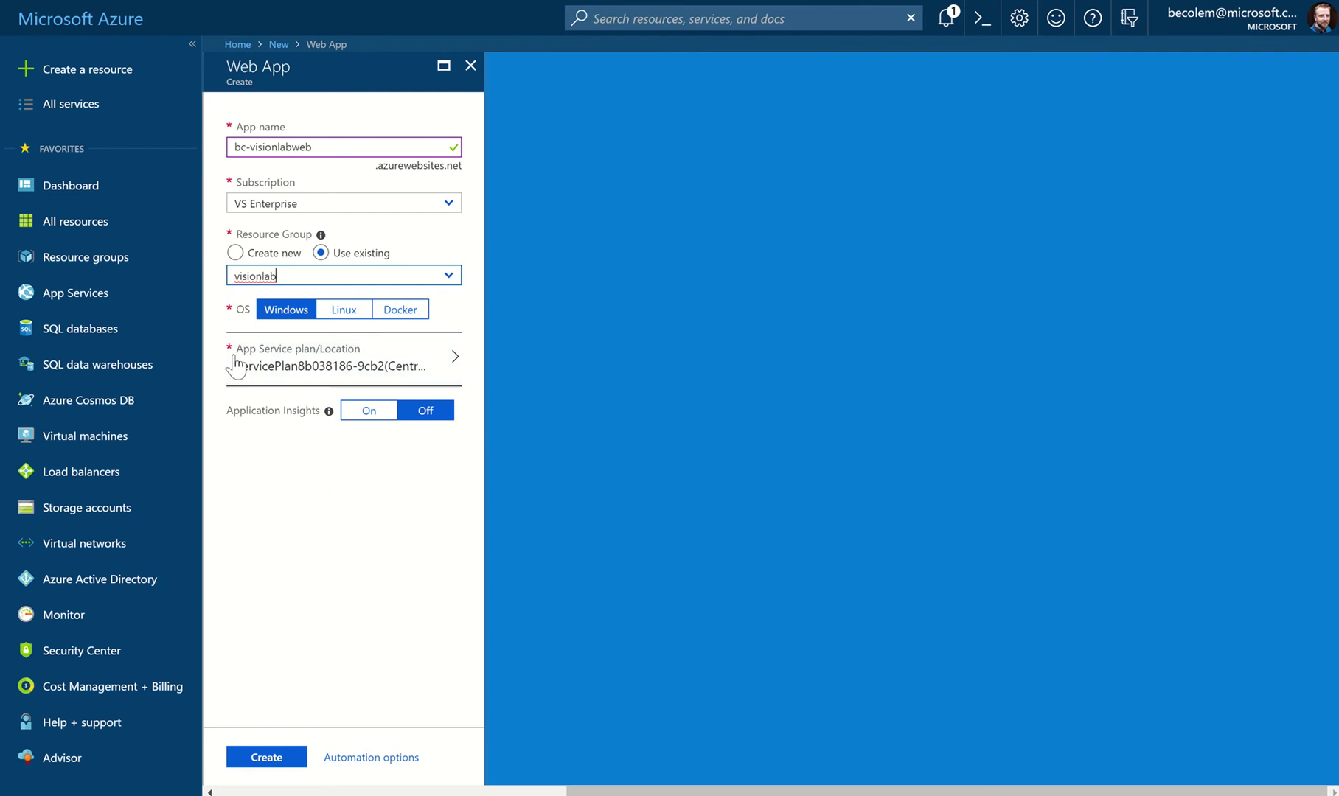
# Step: Start a new App Service plan for the web app, named freeplan and located in North Europe
pyautogui.click(306, 362)
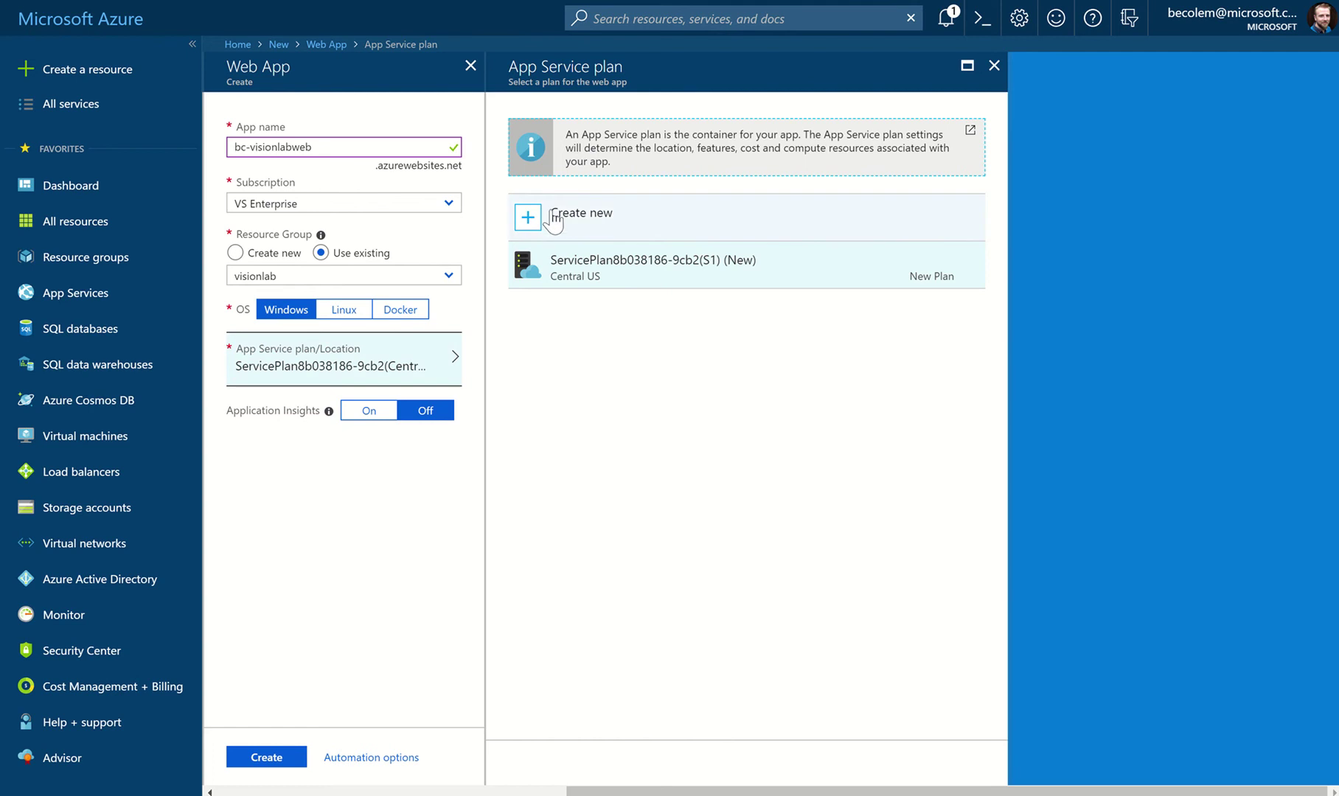
pyautogui.click(579, 221)
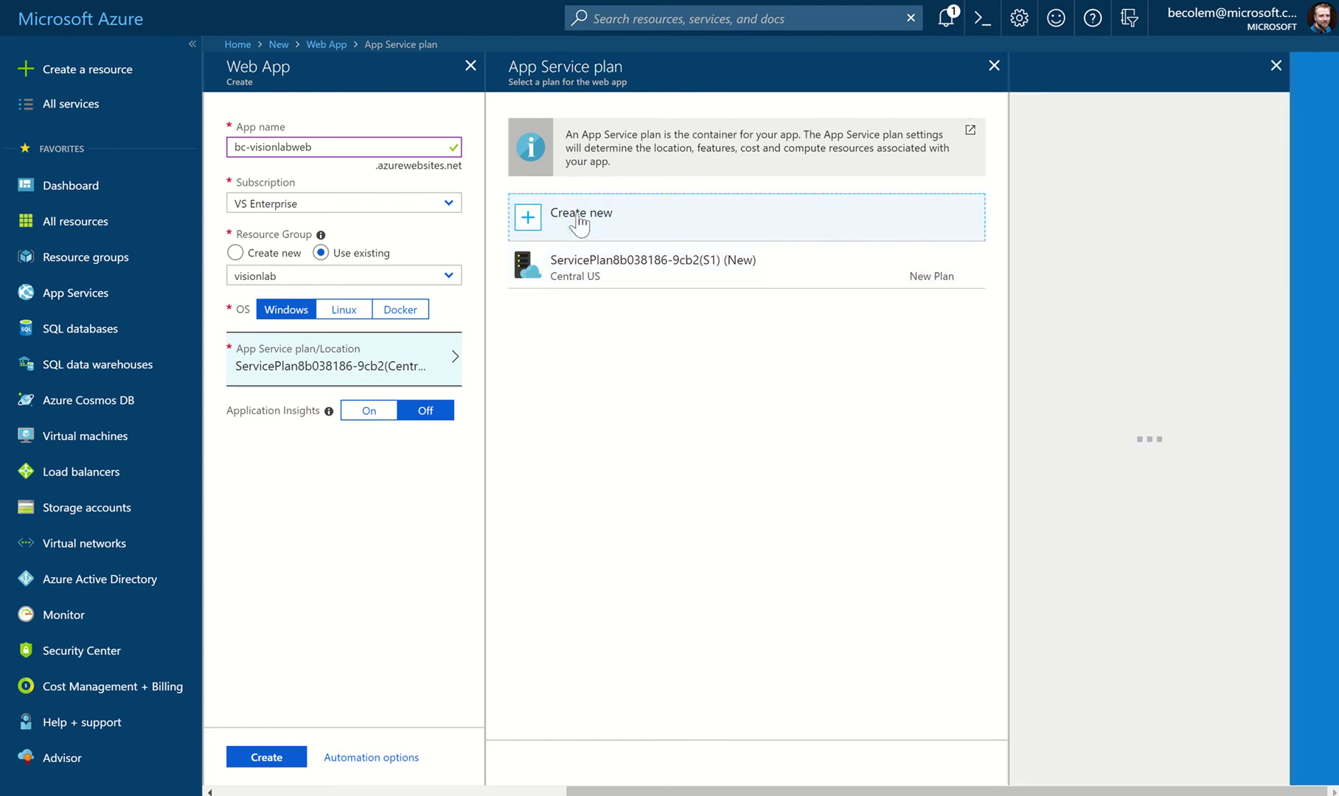
pyautogui.click(1065, 131)
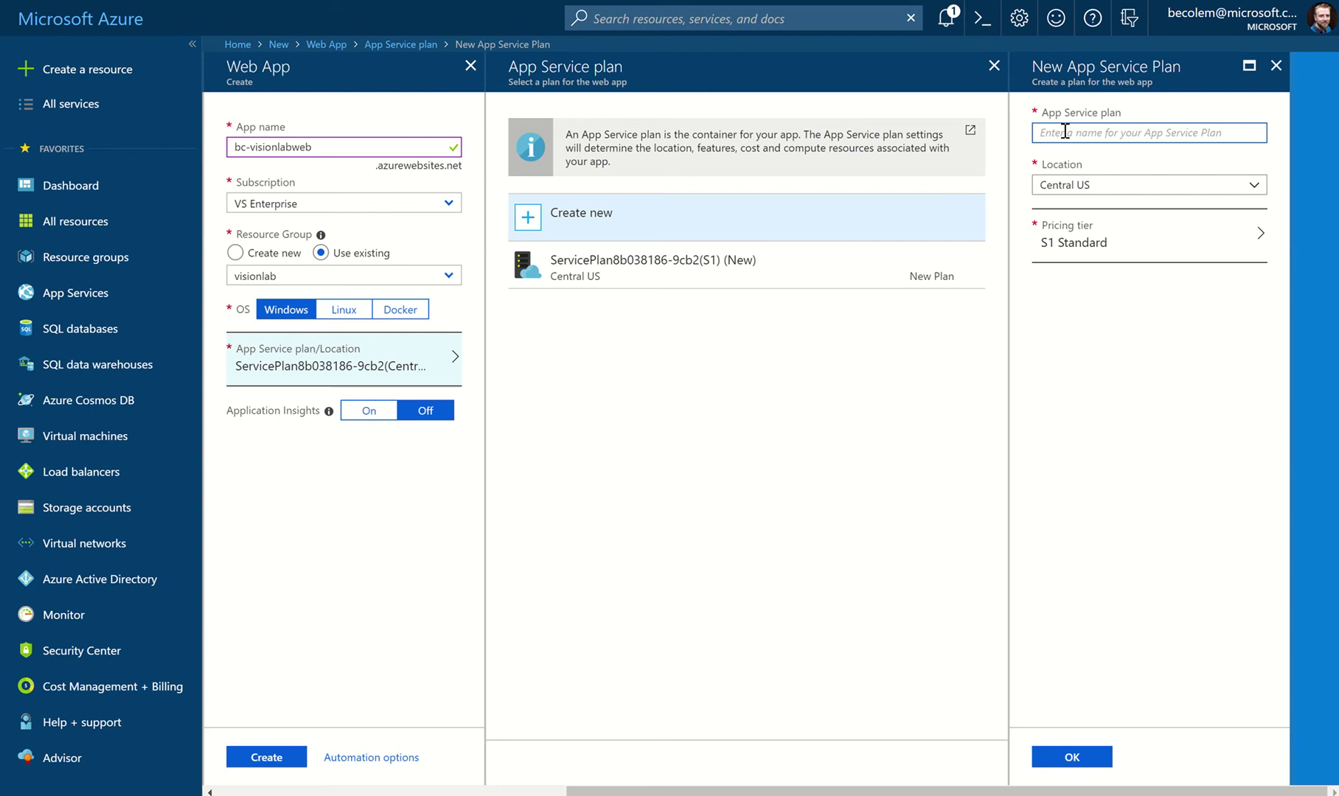
pyautogui.write('freeplan')
pyautogui.click(1098, 190)
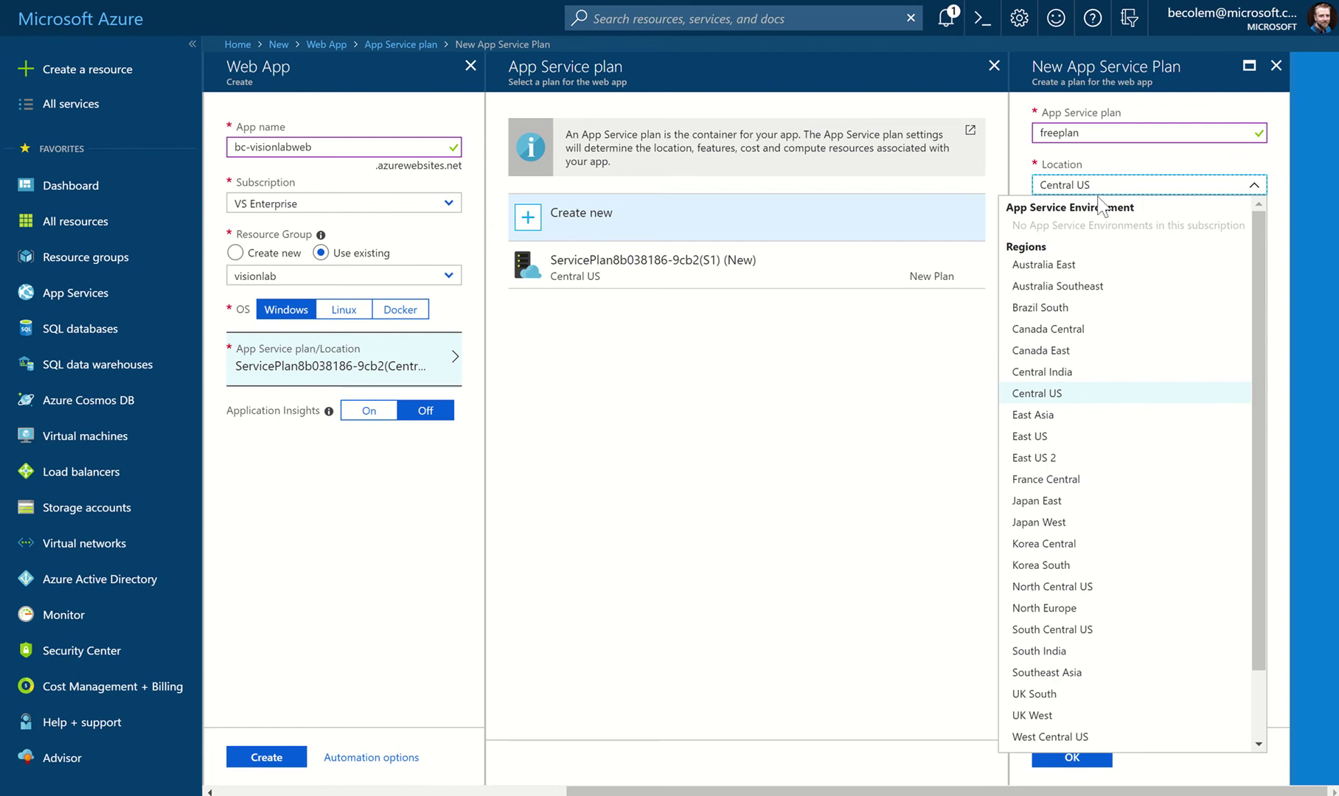
pyautogui.click(1054, 612)
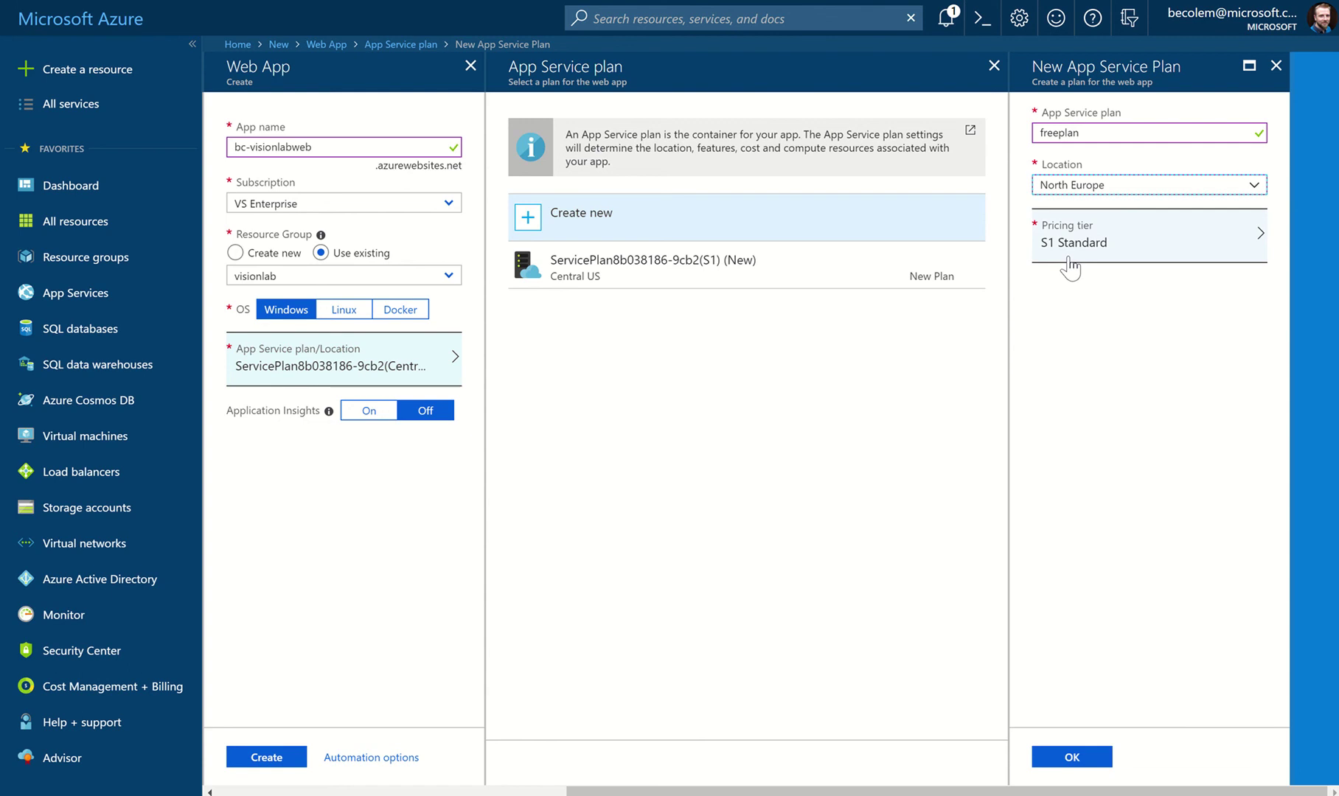
# Step: Set the plan's pricing tier to F1 Free from the Dev / Test workloads and create the web app
pyautogui.click(1127, 243)
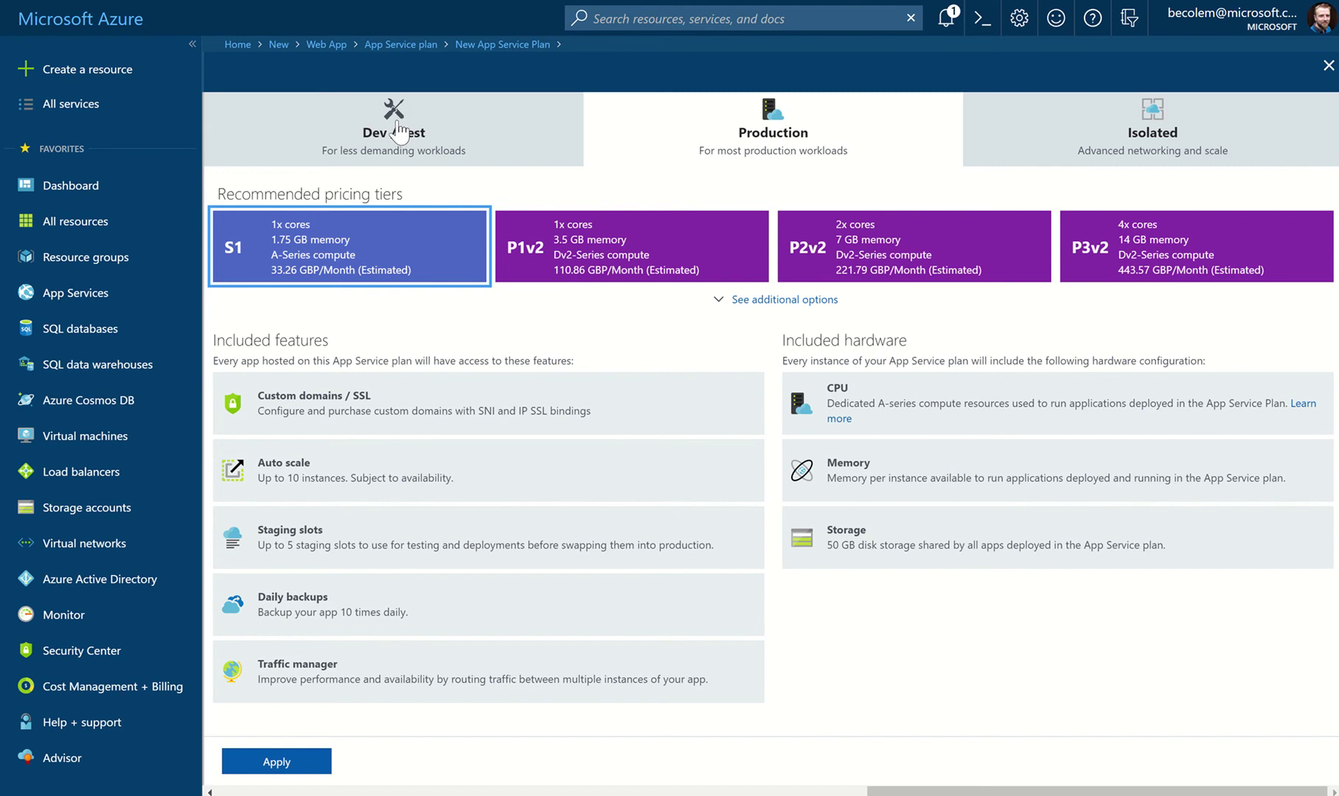
pyautogui.click(399, 126)
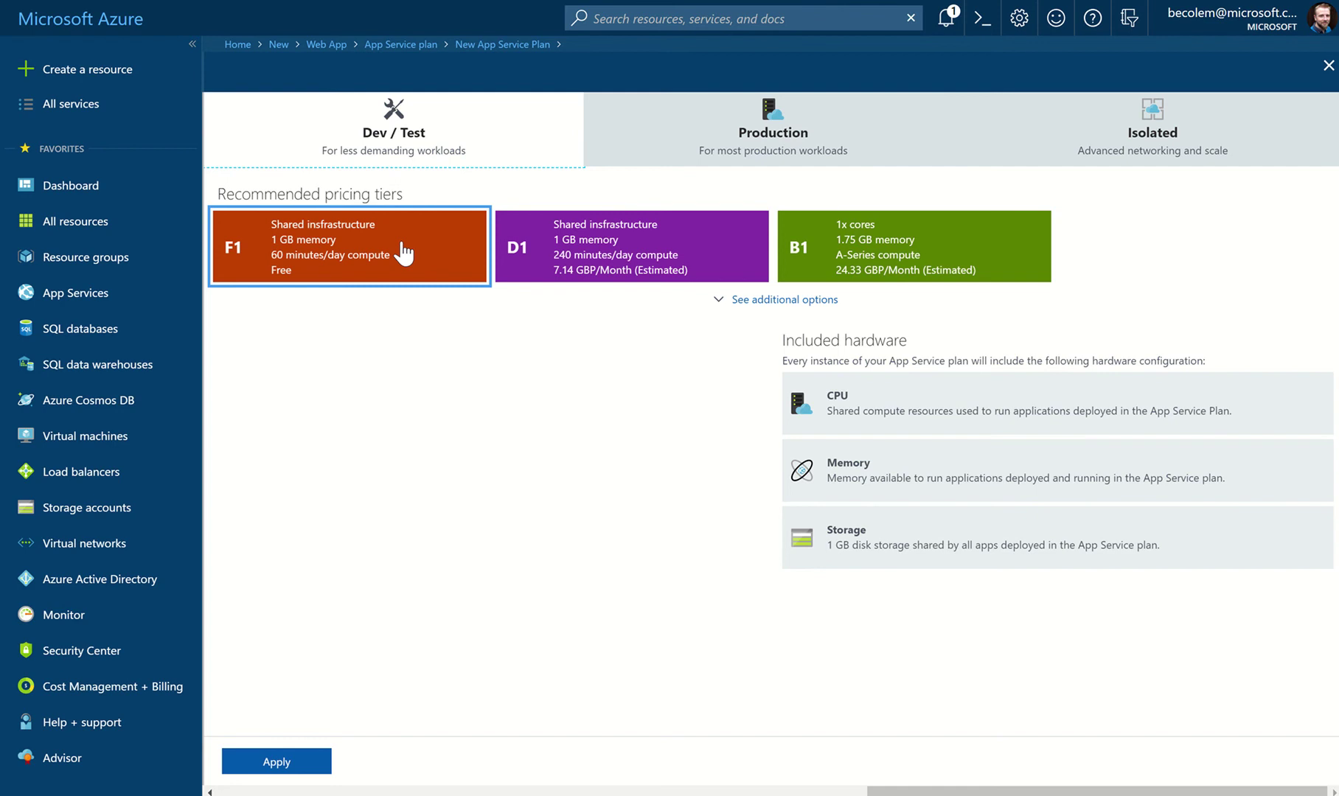
pyautogui.click(402, 246)
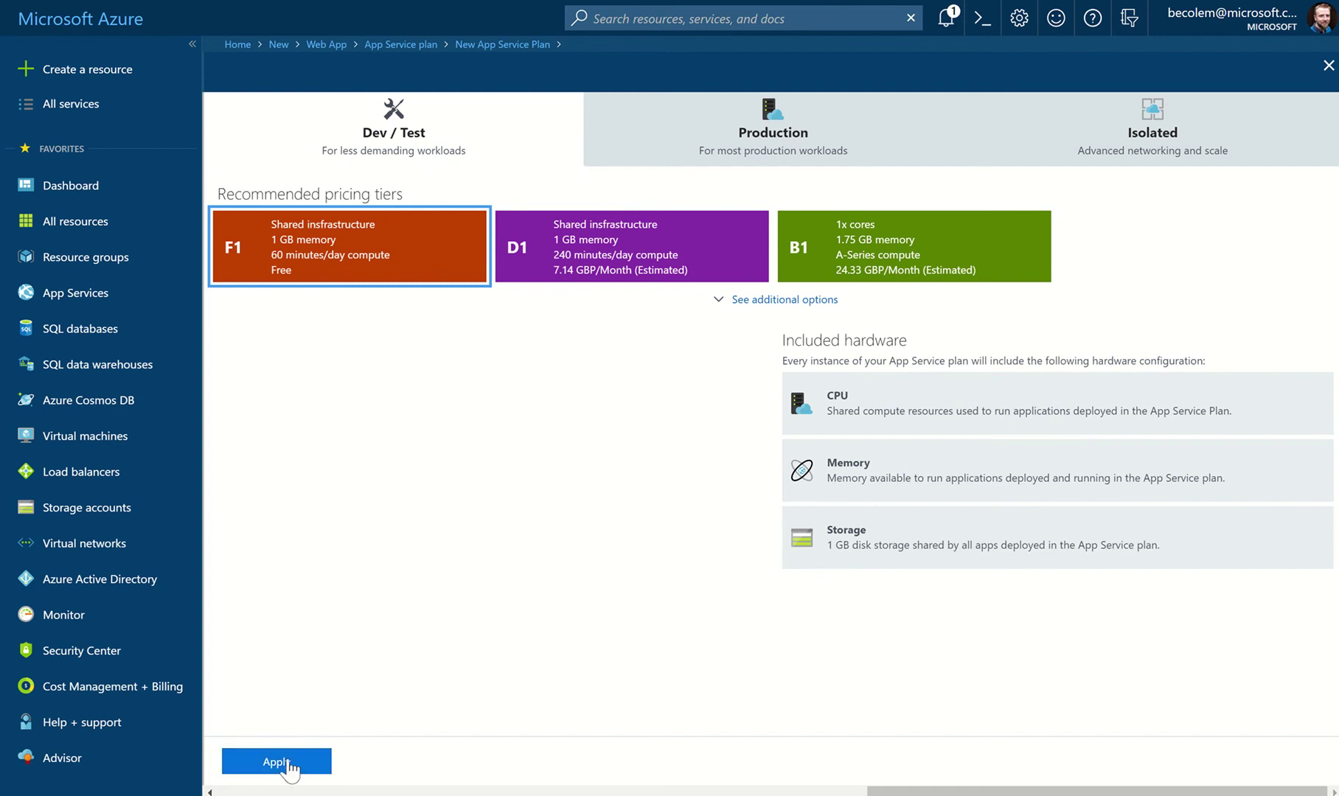
pyautogui.click(287, 763)
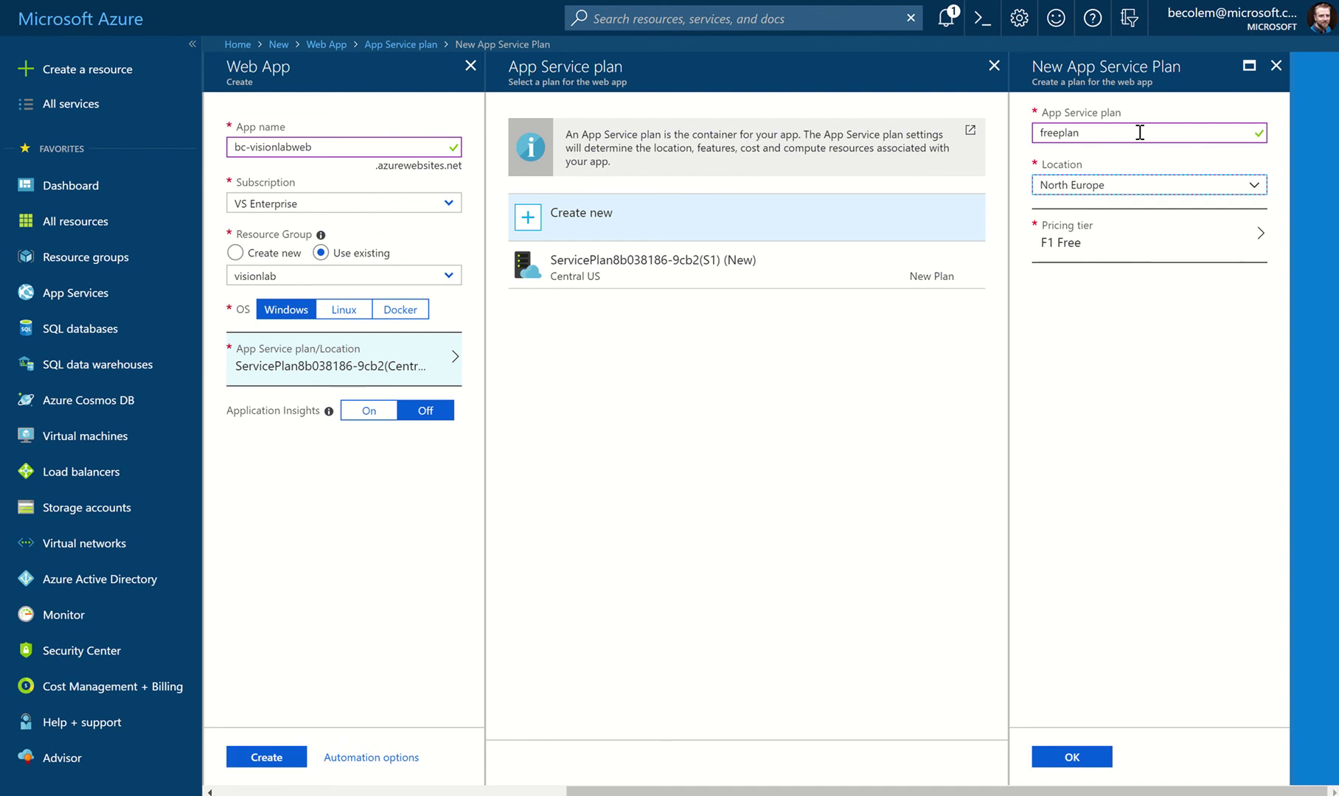
pyautogui.click(1089, 757)
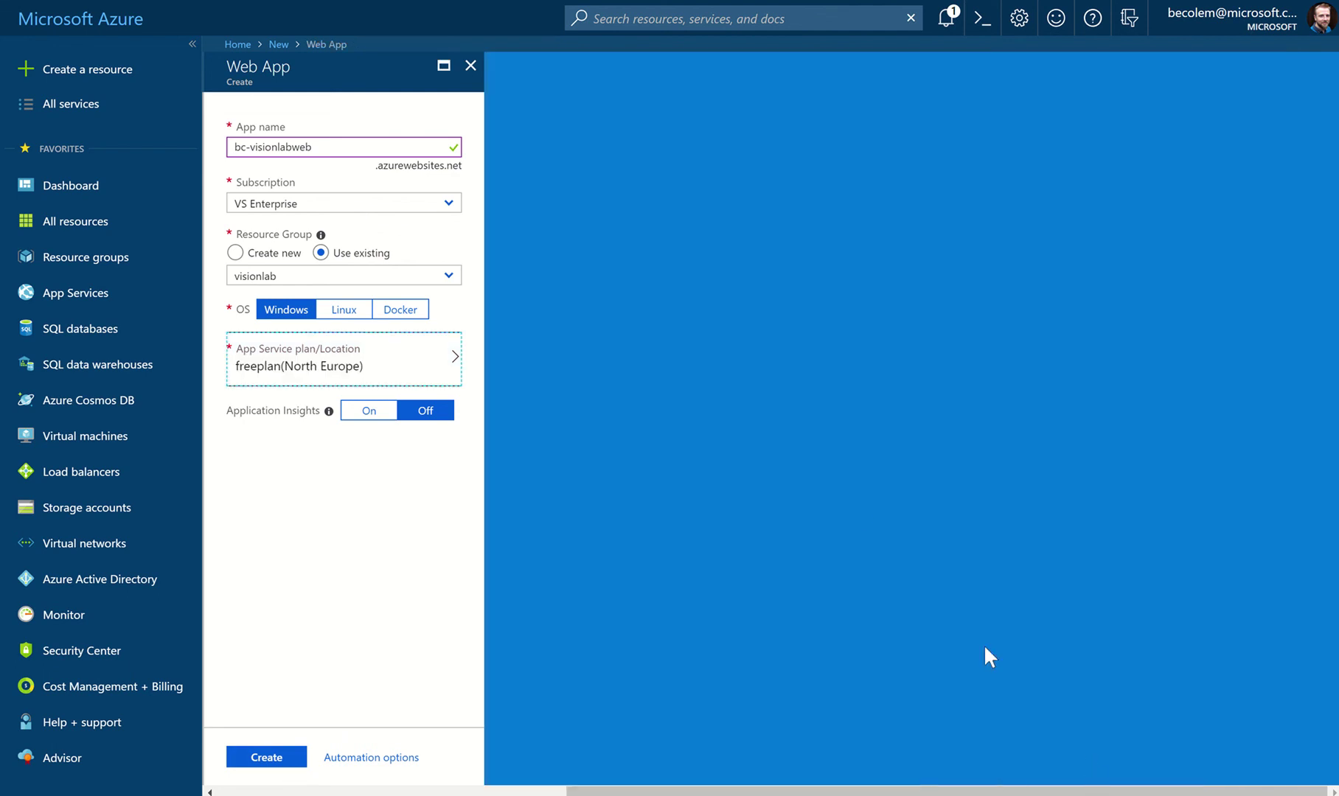
pyautogui.click(278, 759)
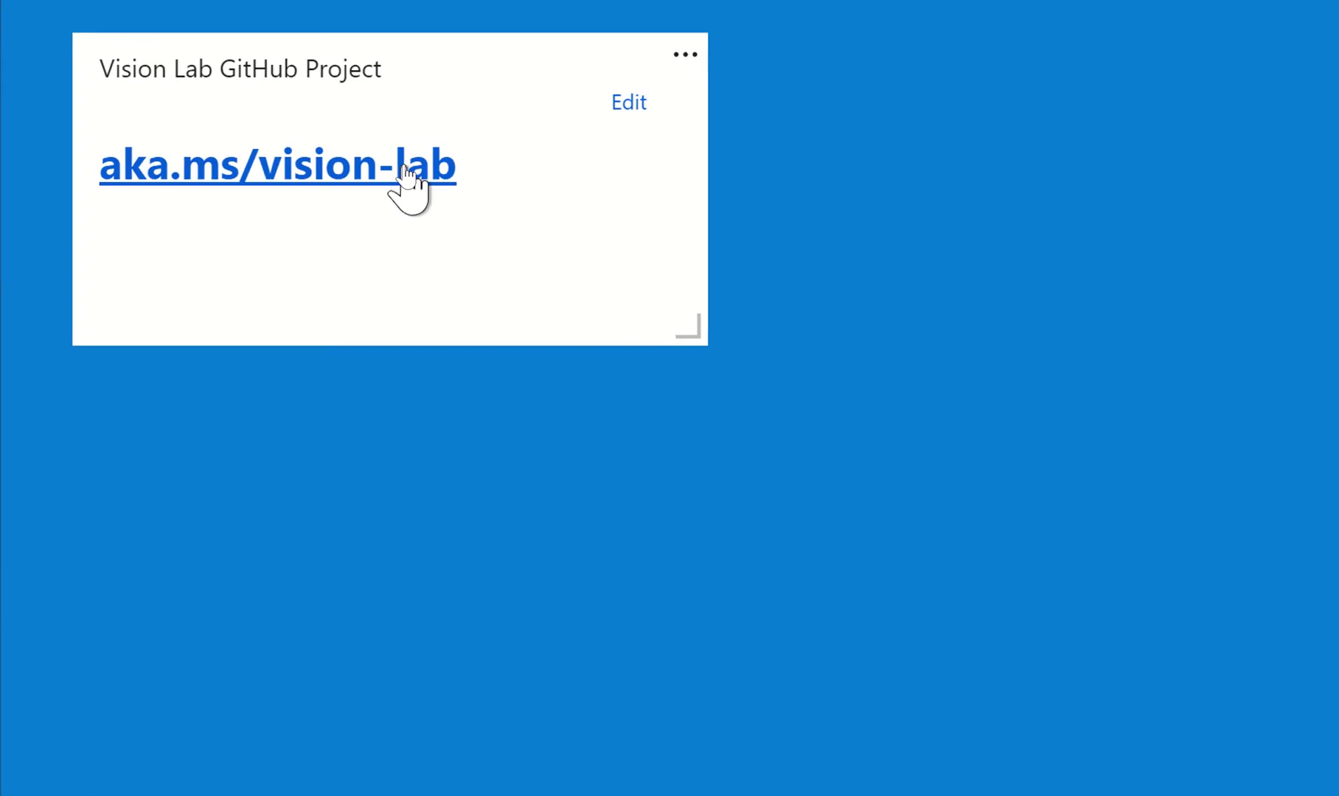
# Step: Go to the visionlab resource group from the deployment notification and open the bc-visionlabweb App Service
pyautogui.click(201, 174)
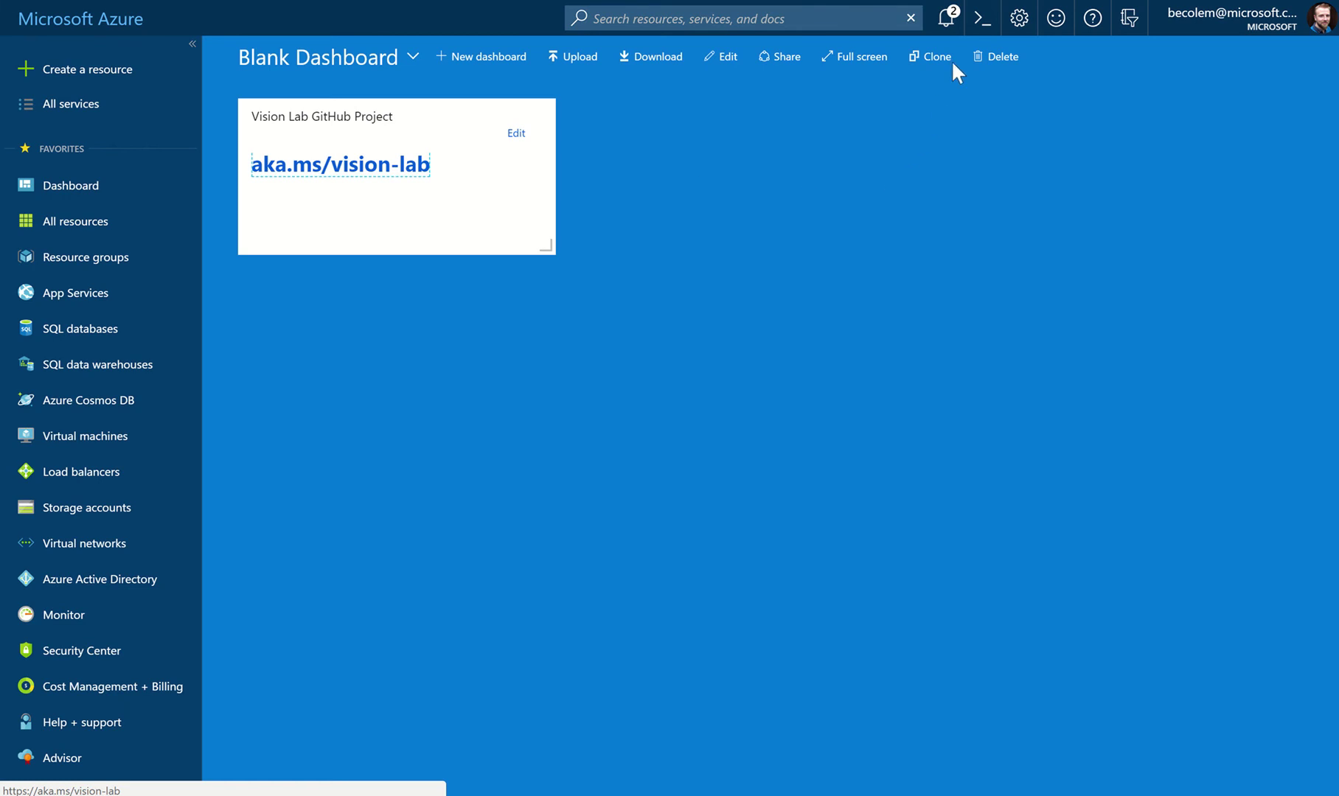
pyautogui.click(948, 22)
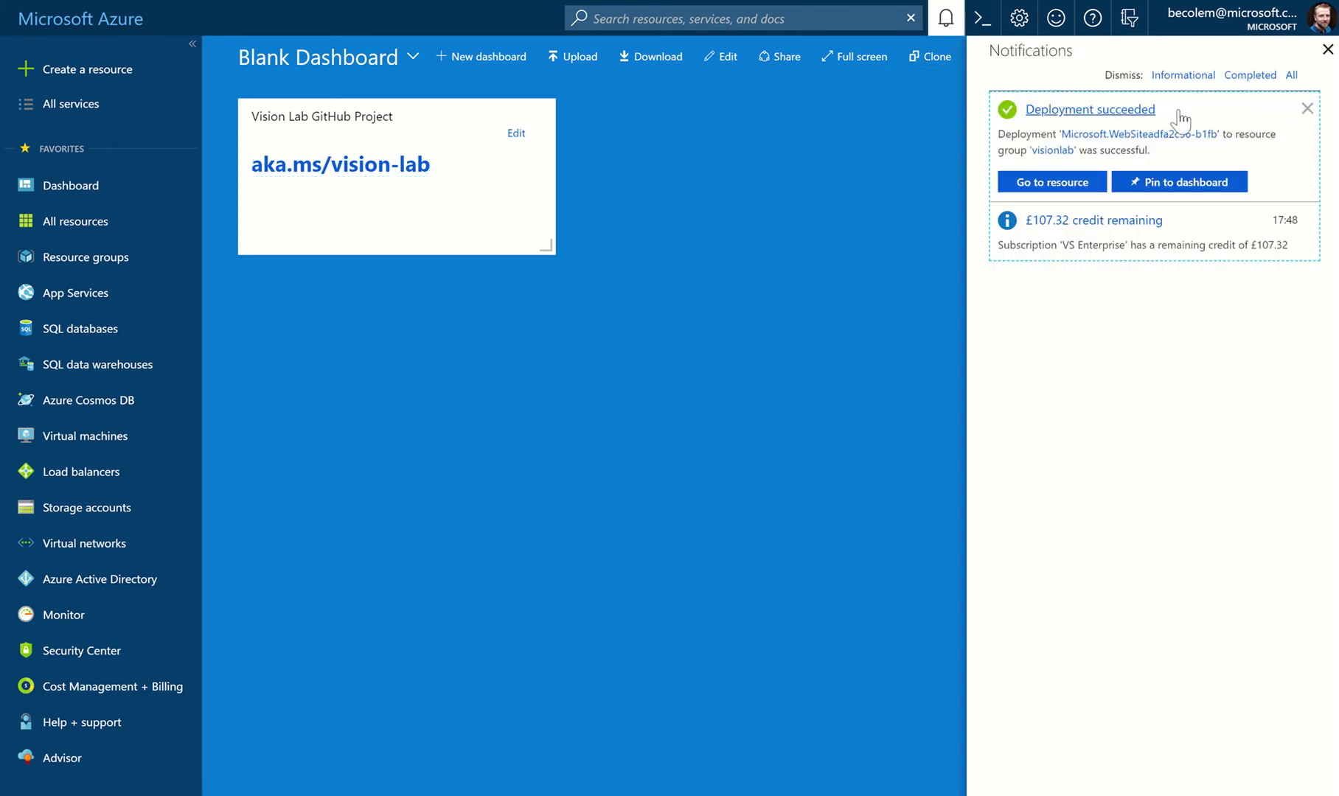
pyautogui.click(1054, 151)
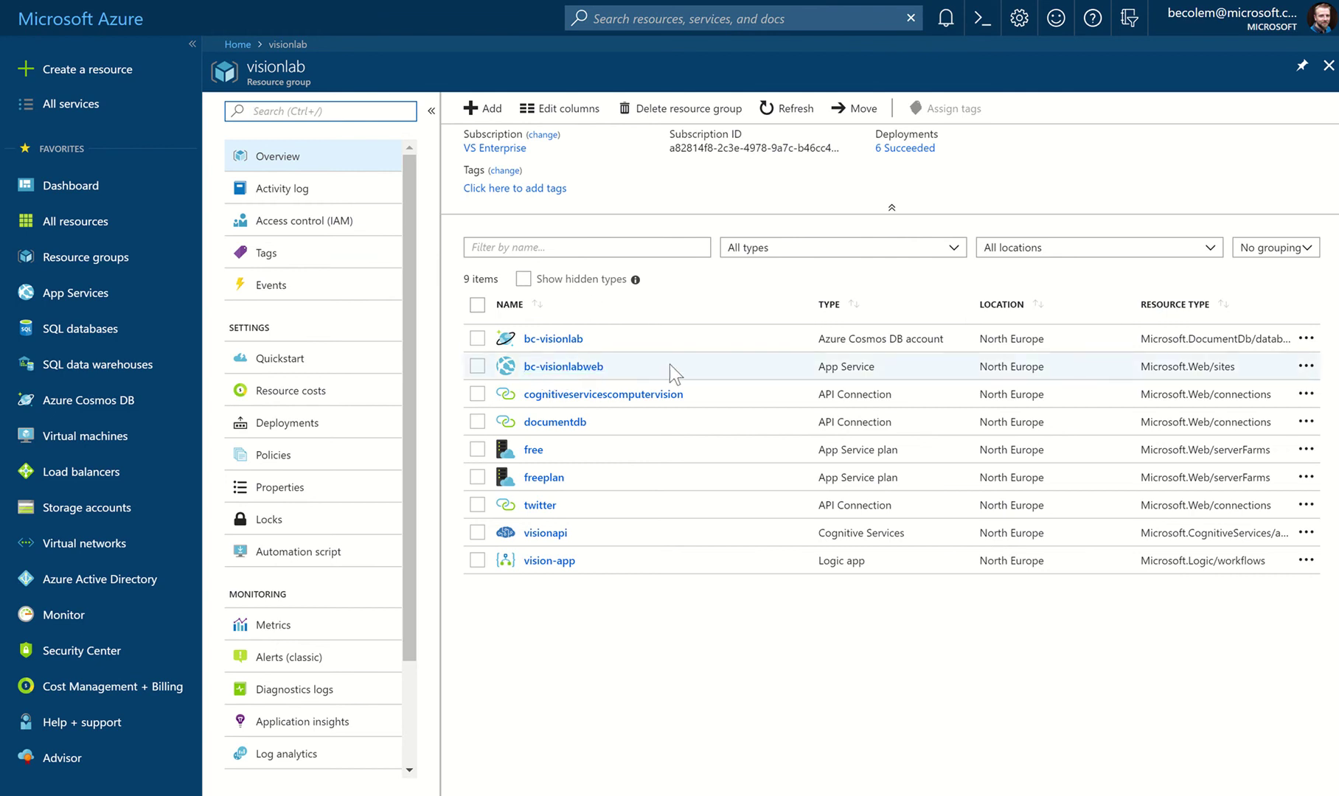
pyautogui.click(561, 372)
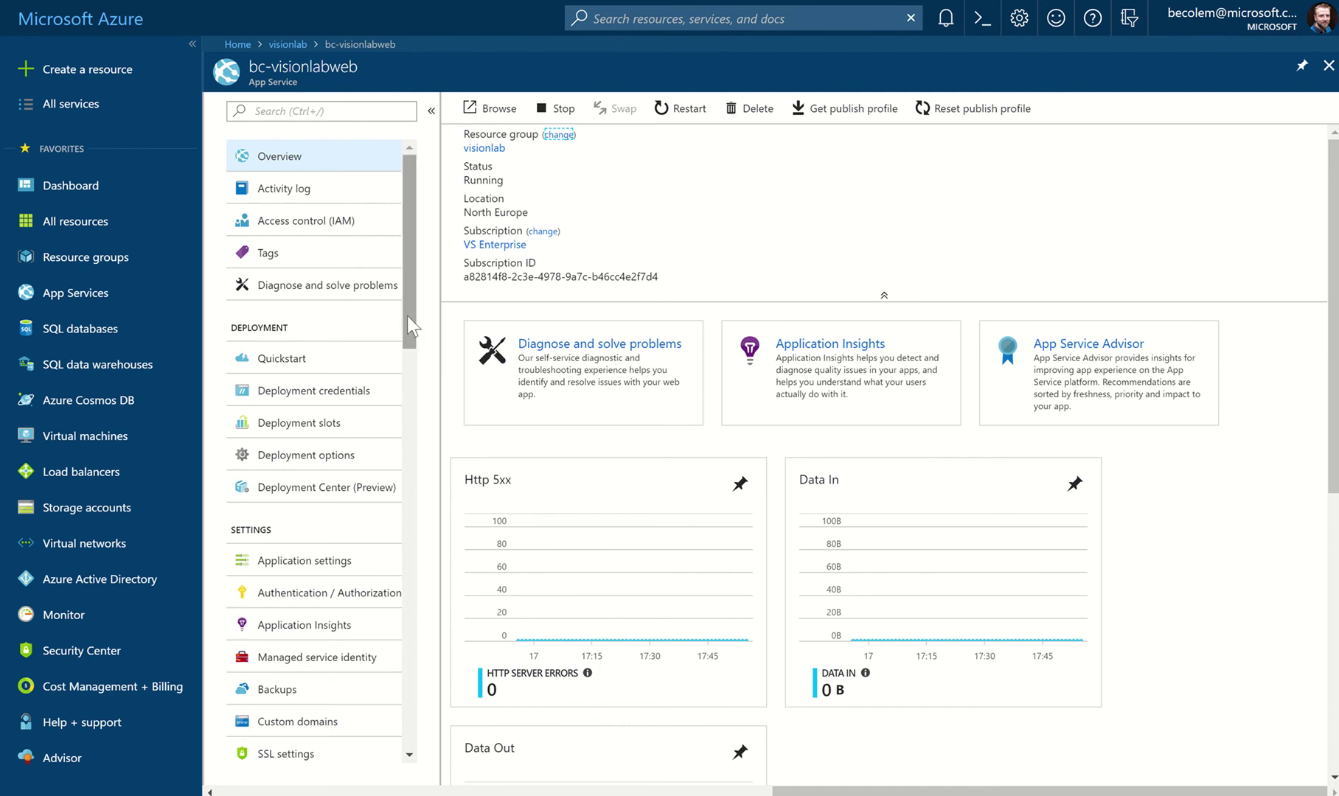
# Step: Open the Application settings page of the bc-visionlabweb App Service
pyautogui.moveTo(407, 316); pyautogui.dragTo(419, 413)
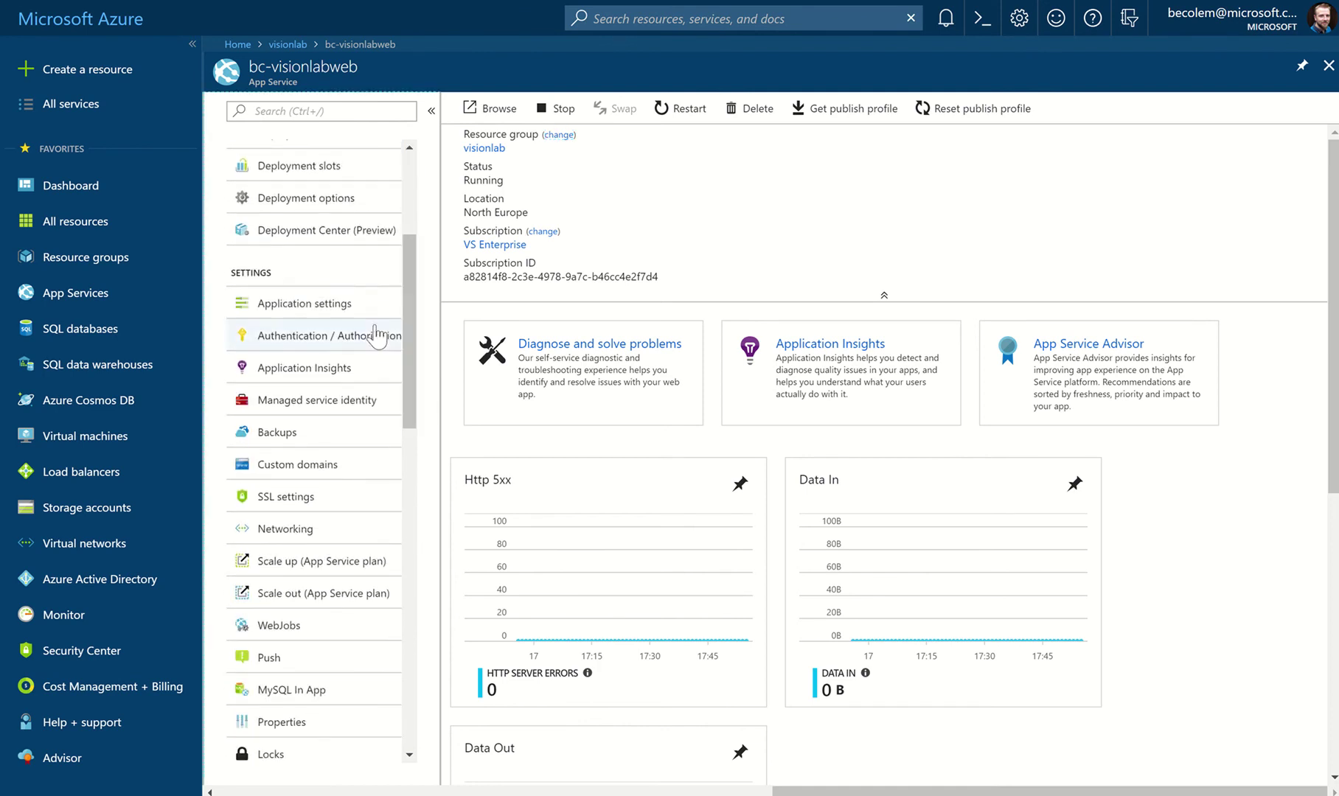
pyautogui.click(258, 312)
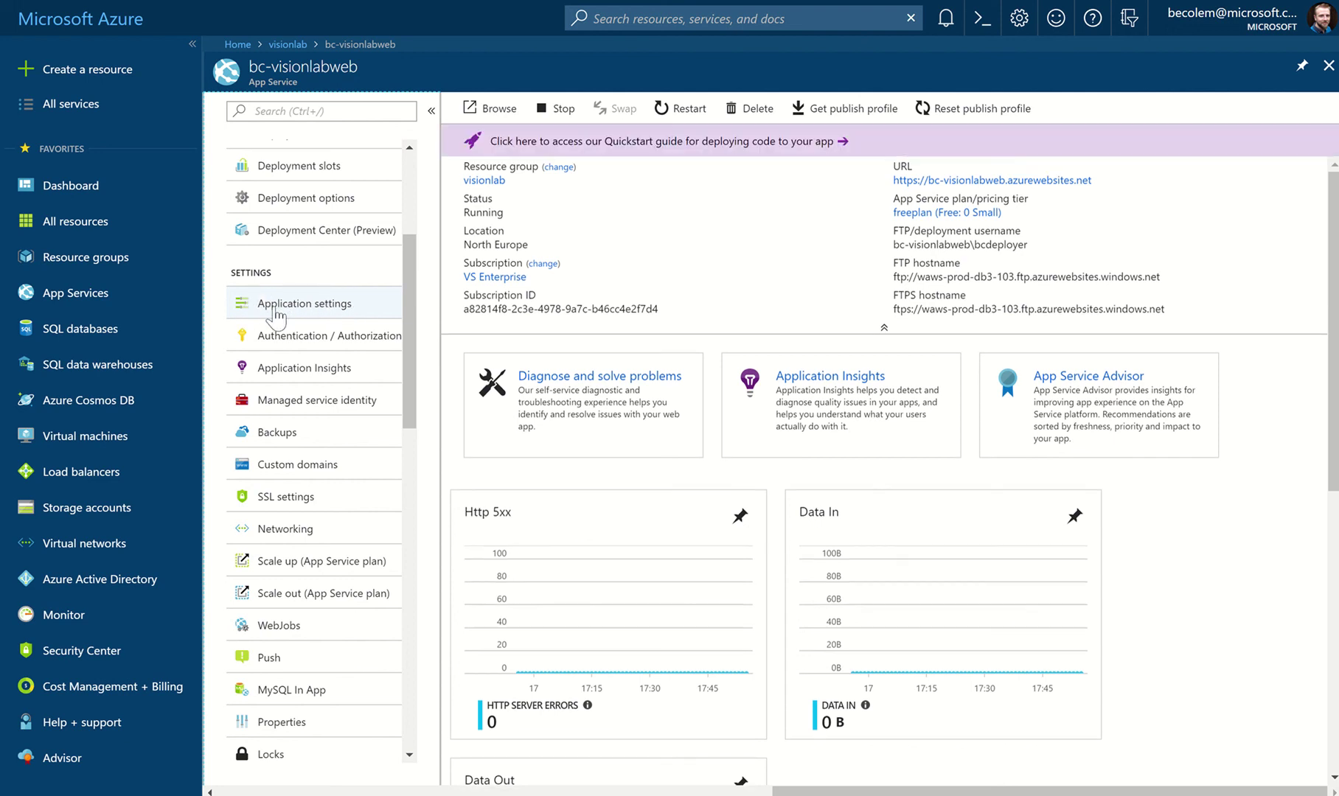
pyautogui.click(276, 317)
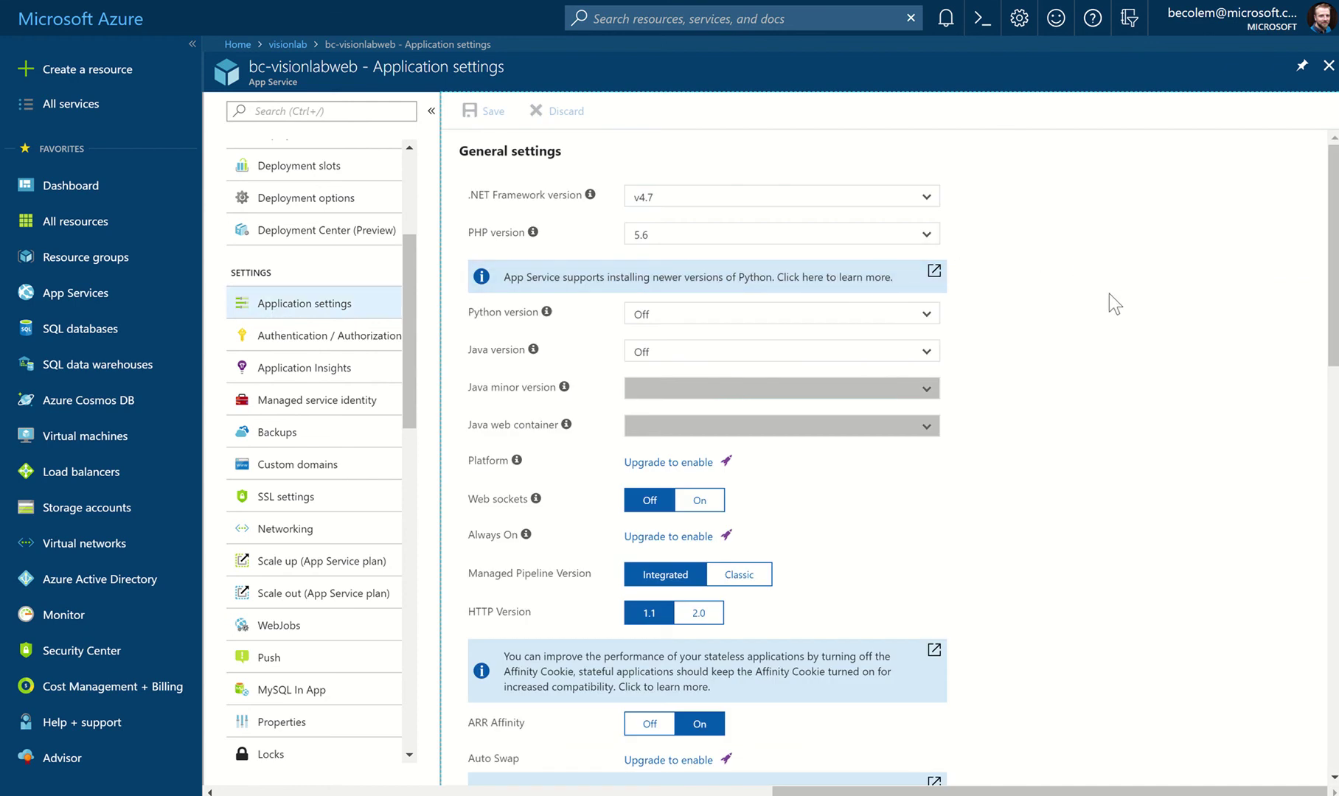
# Step: Add an application setting named DB_NAME with the value mydb below WEBSITE_NODE_DEFAULT_VERSION
pyautogui.scroll(-8, 1109, 294)
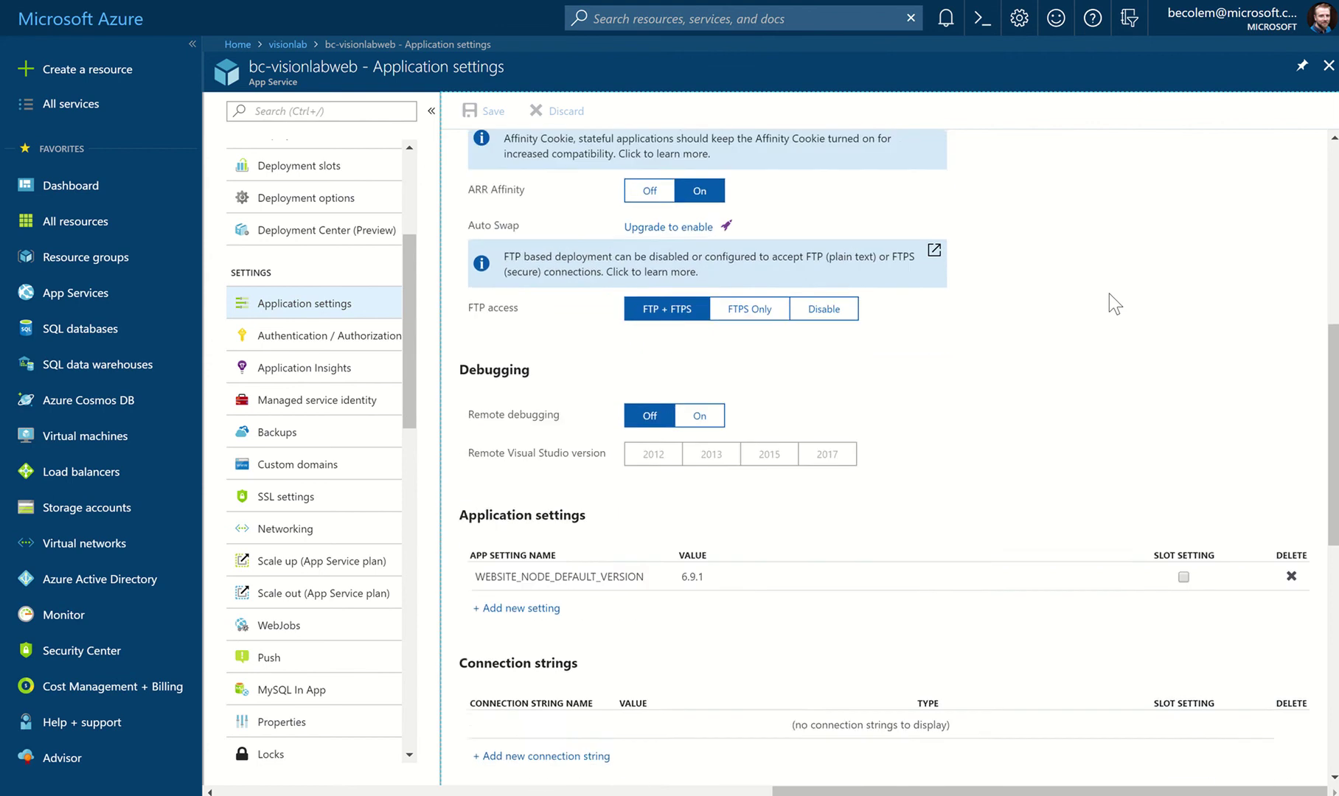
pyautogui.scroll(-3, 1109, 302)
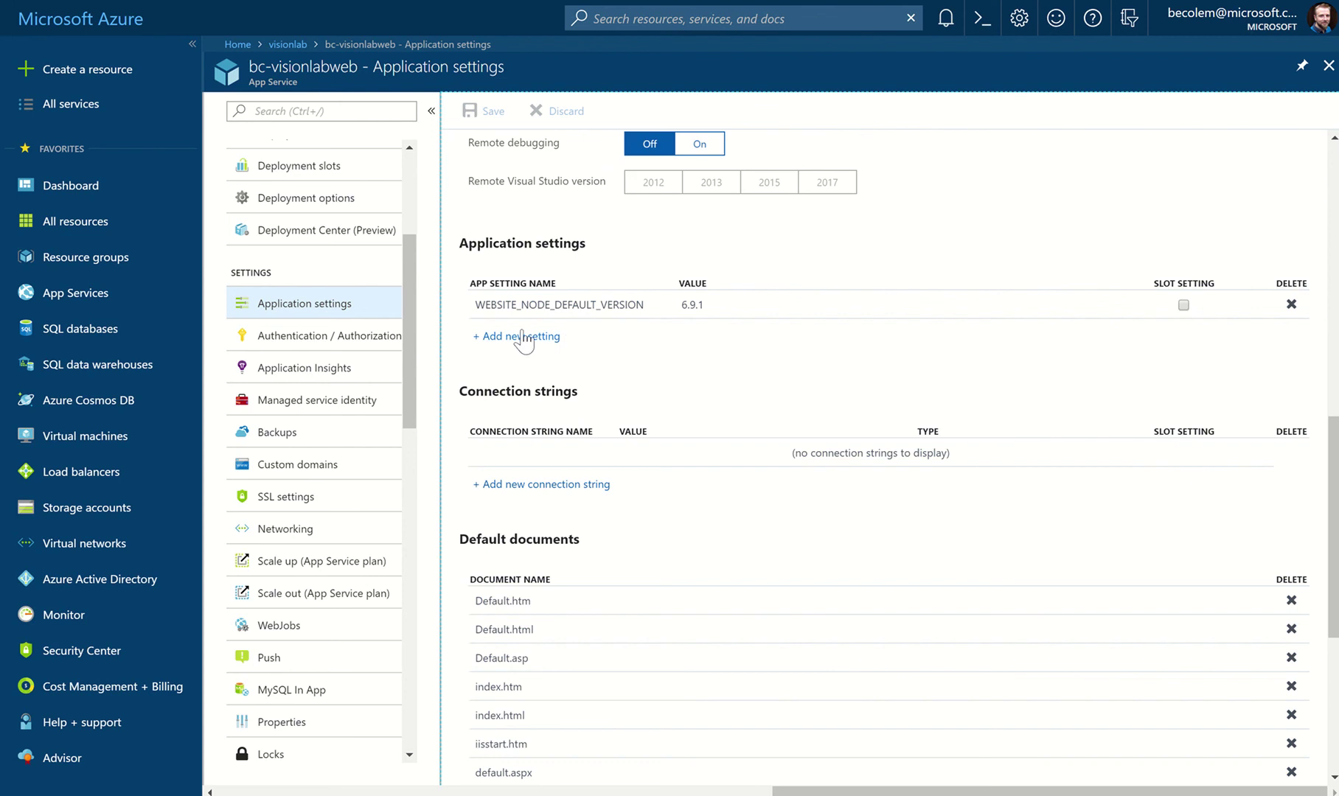
pyautogui.click(488, 304)
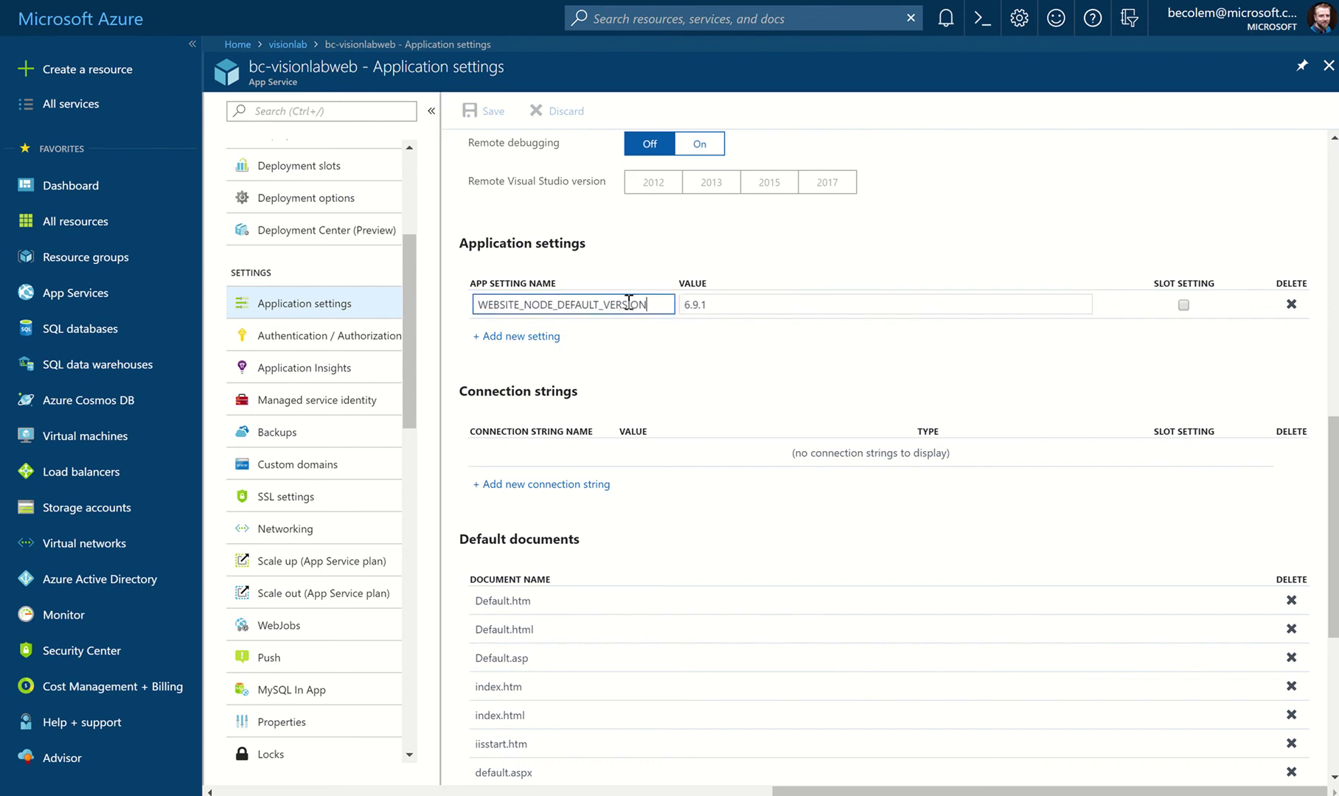
pyautogui.click(641, 339)
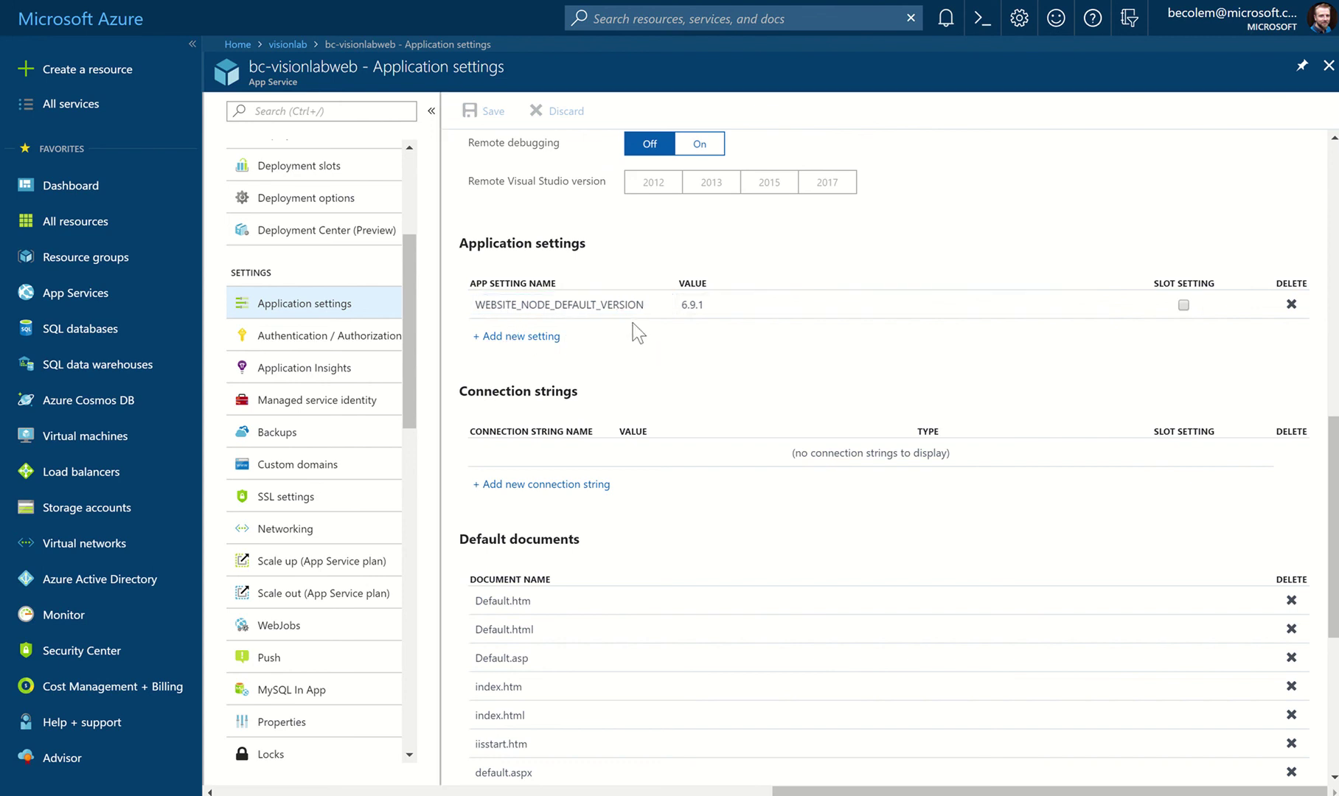
pyautogui.click(508, 338)
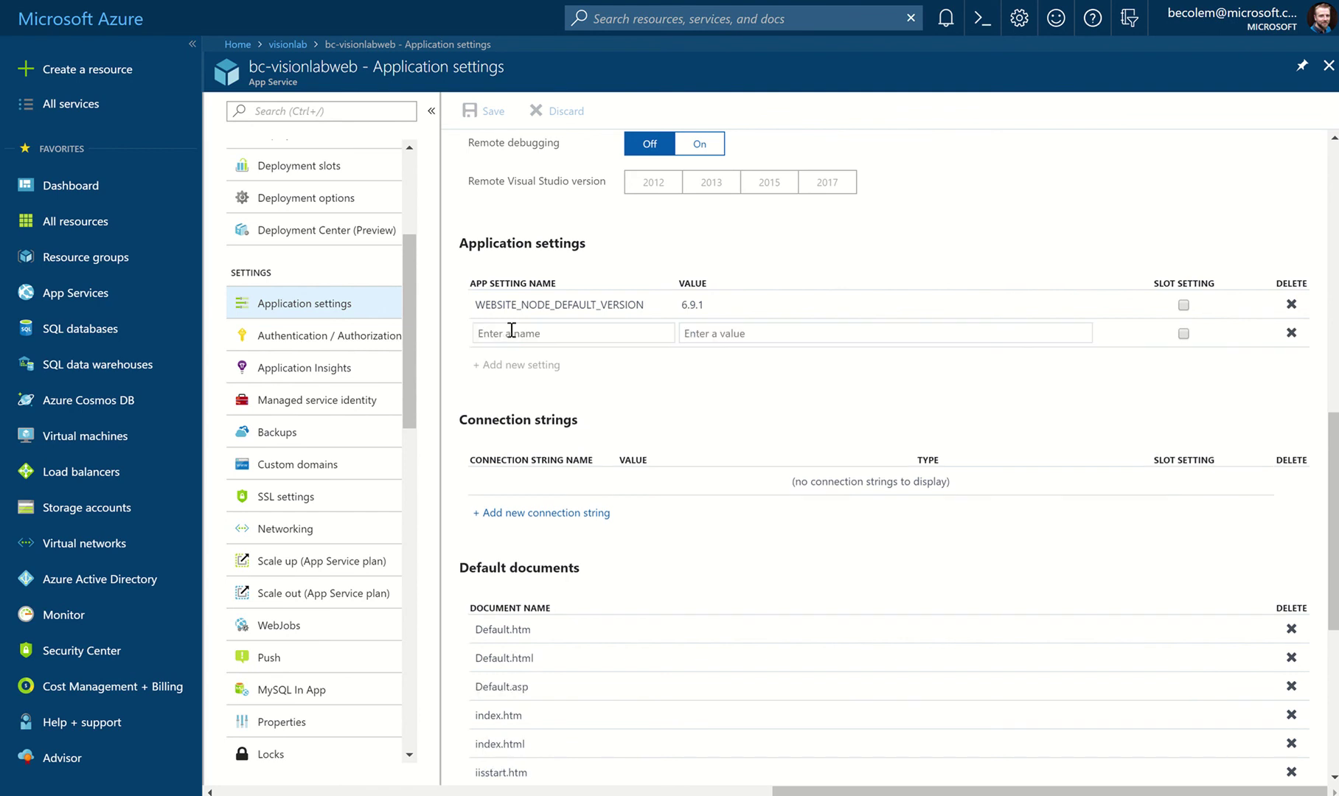
pyautogui.write('D')
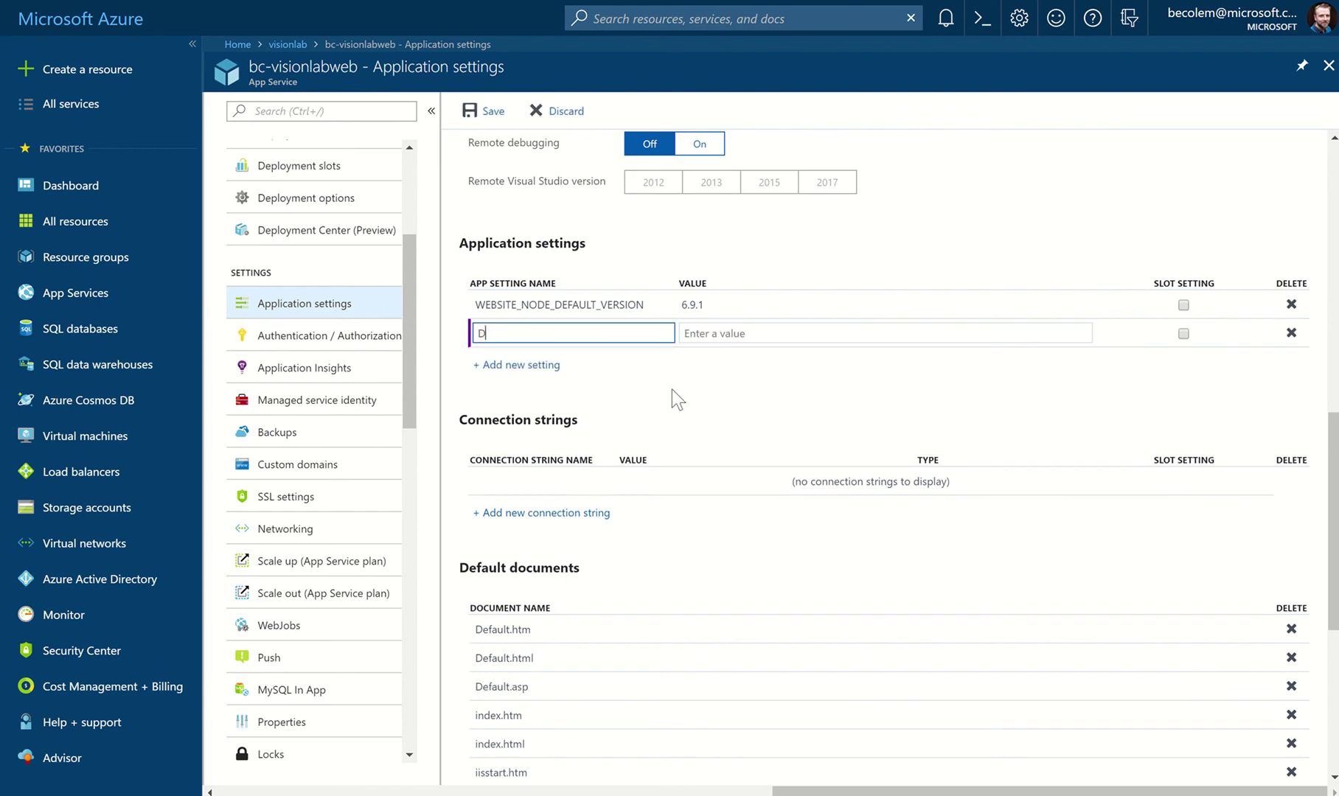
pyautogui.write('B_NAME')
pyautogui.click(766, 333)
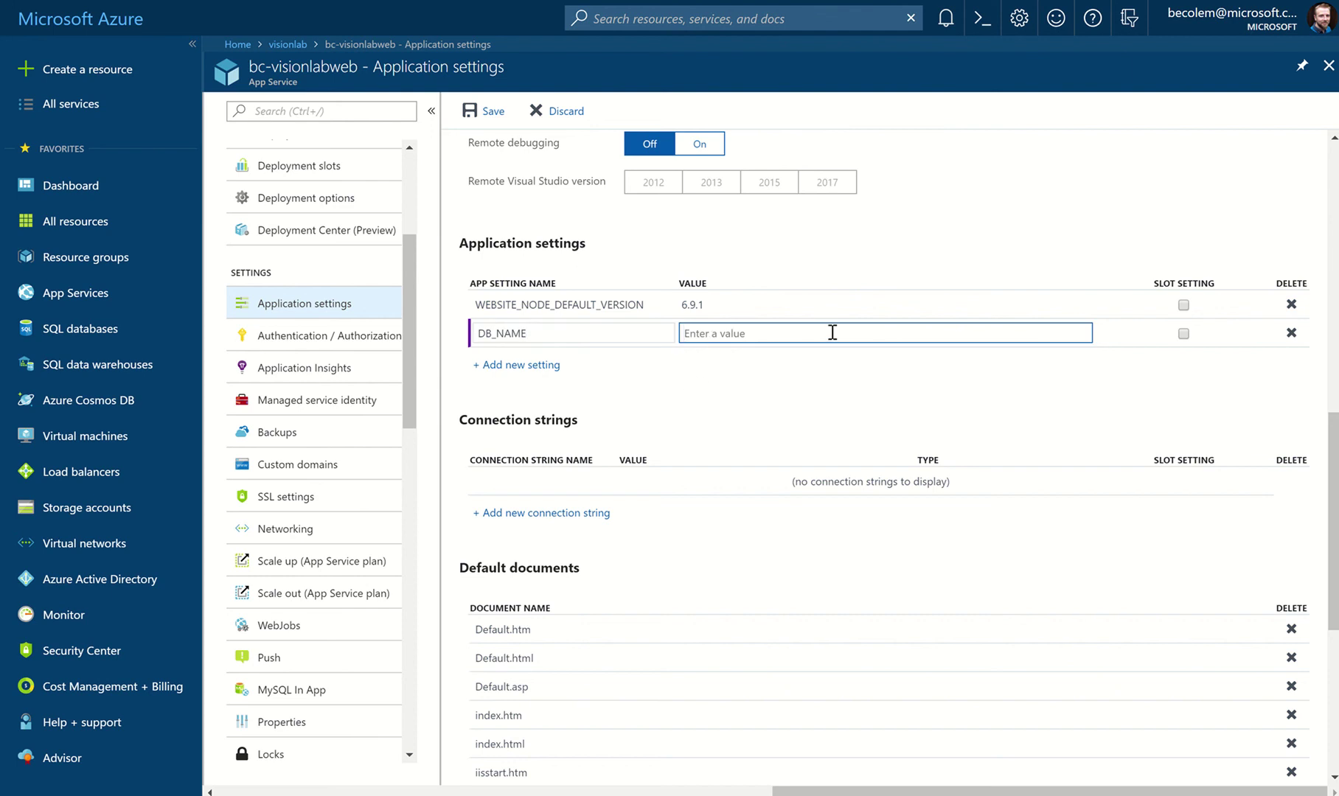
pyautogui.write('mydb')
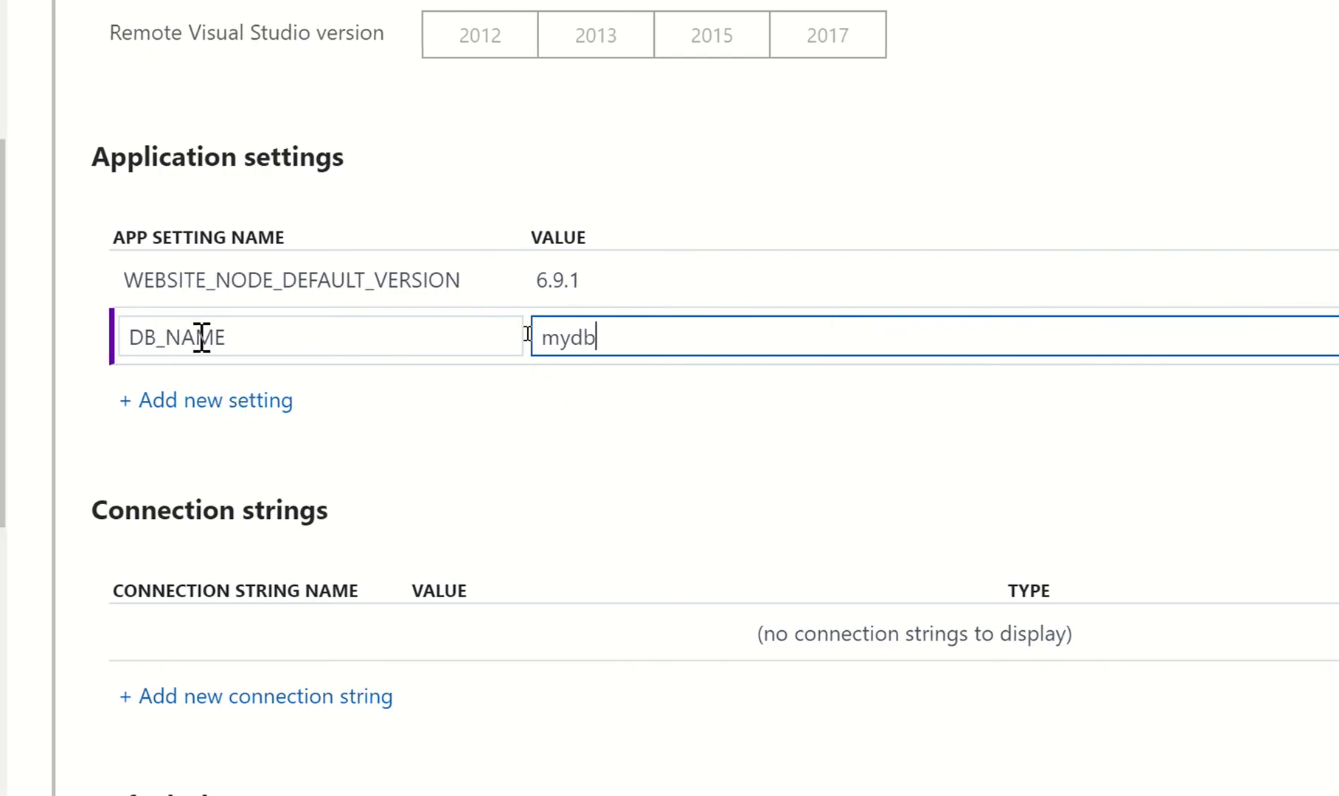
pyautogui.moveTo(292, 336); pyautogui.dragTo(134, 357)
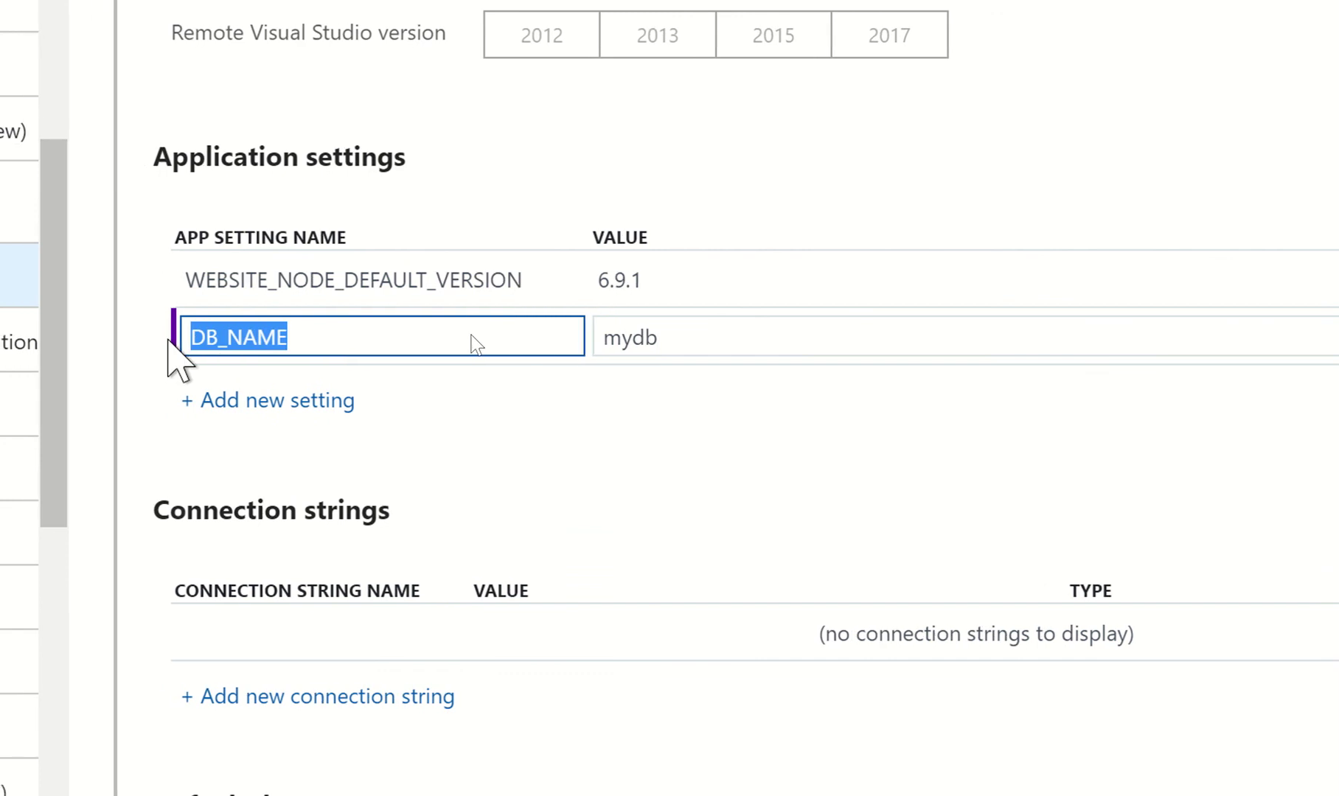
# Step: Add an application setting named DB_COLLECTION with the value photos below DB_NAME
pyautogui.click(774, 336)
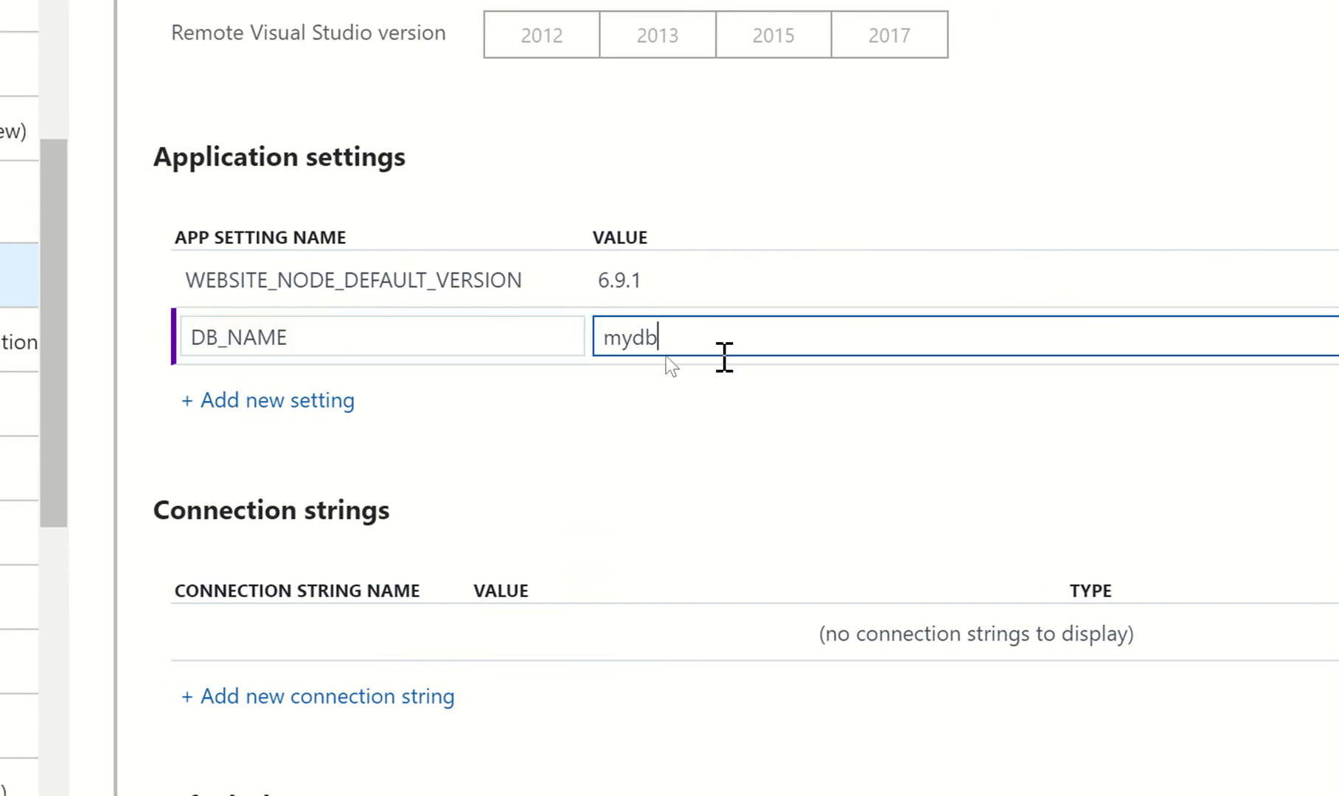
pyautogui.click(234, 404)
pyautogui.click(282, 394)
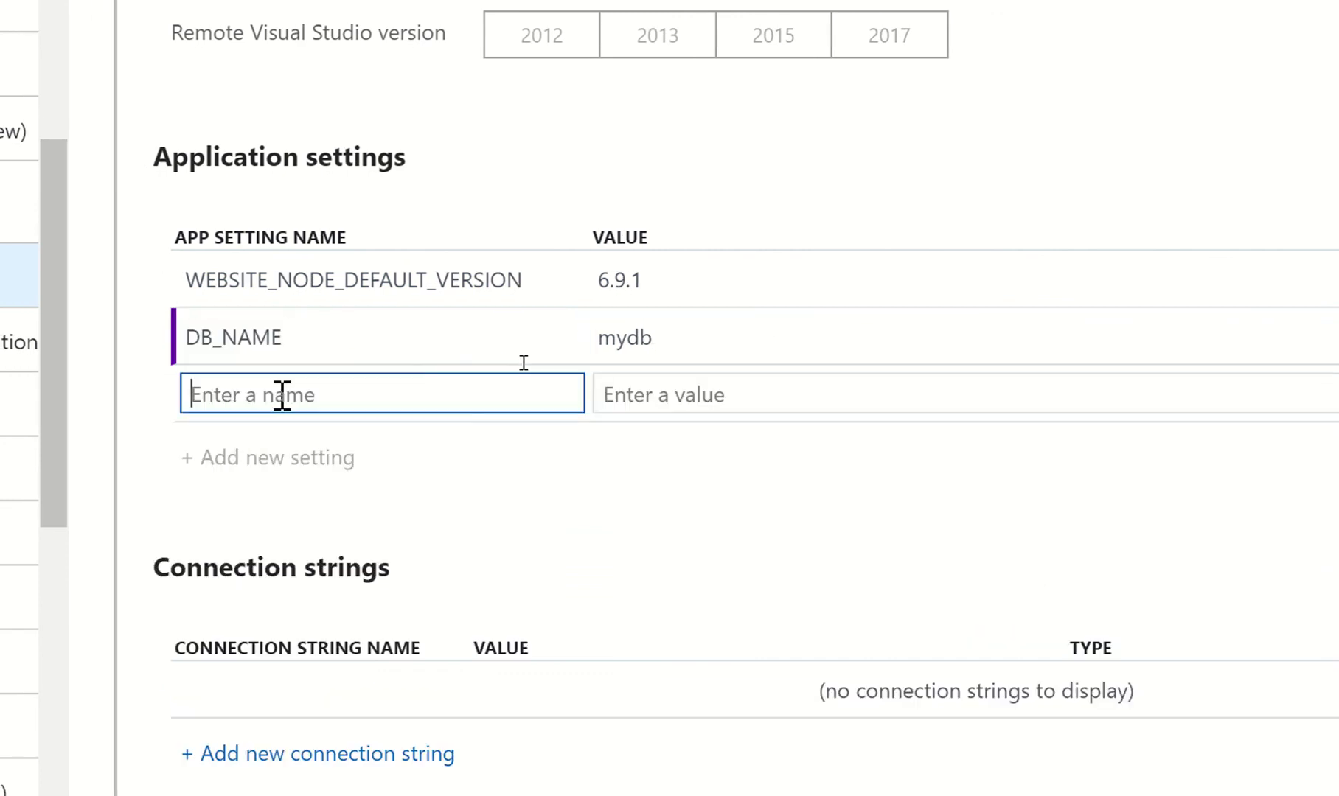
pyautogui.write('DB_')
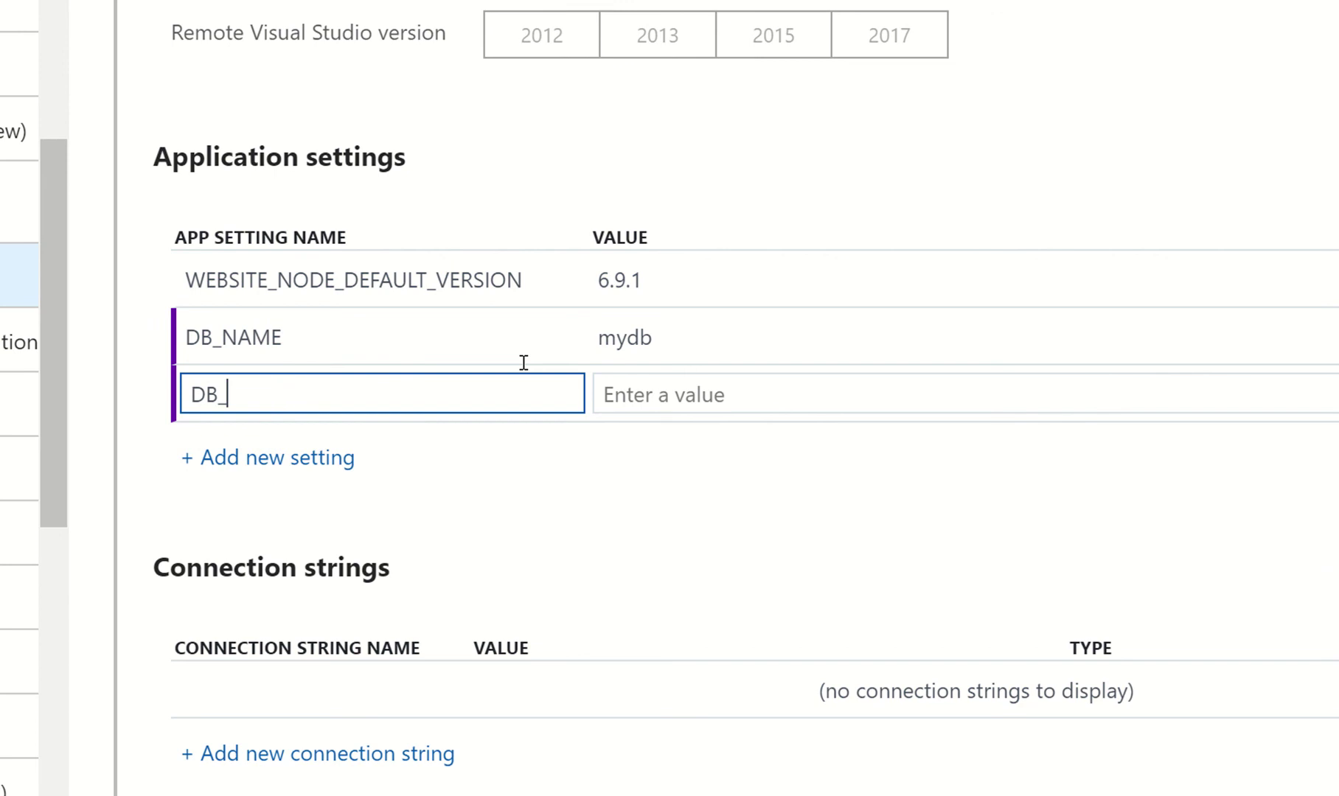
pyautogui.write('COLLECT')
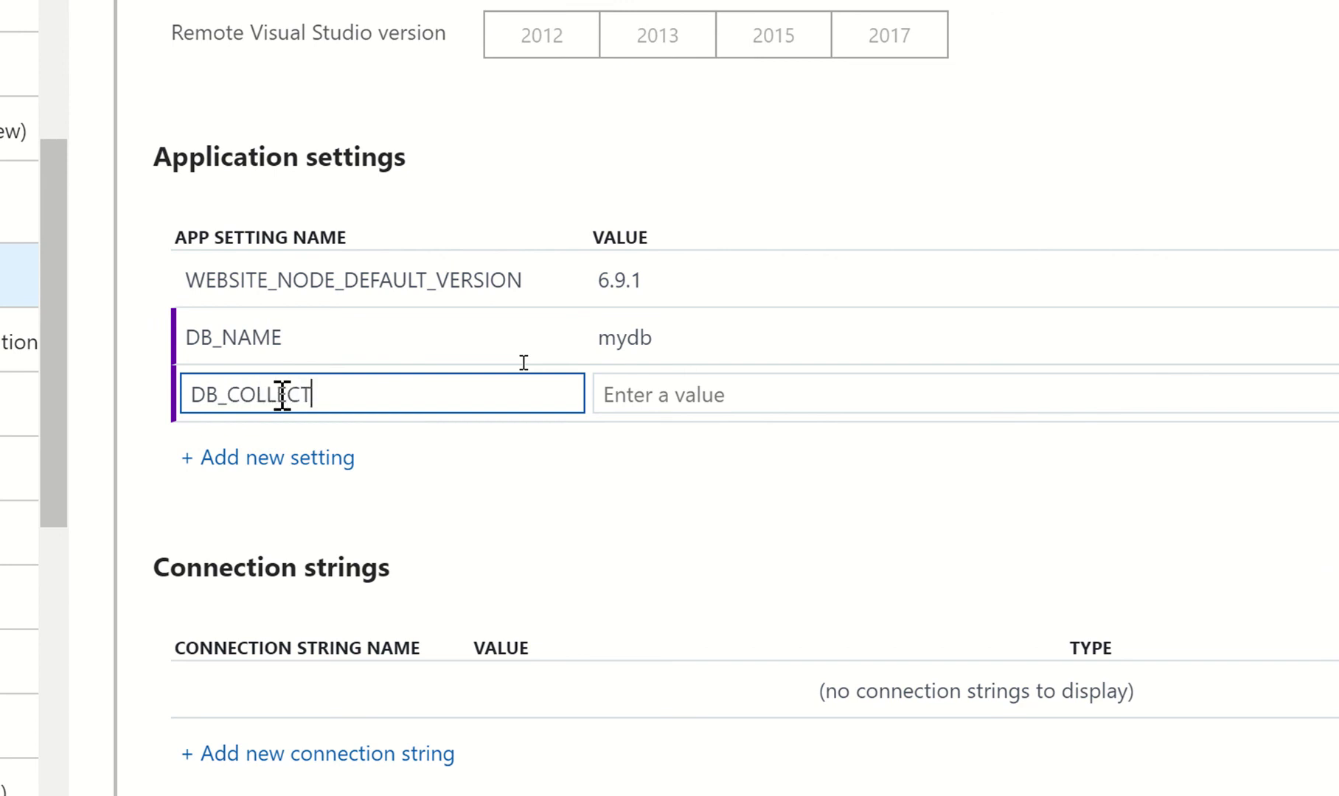
pyautogui.write('ION')
pyautogui.click(828, 391)
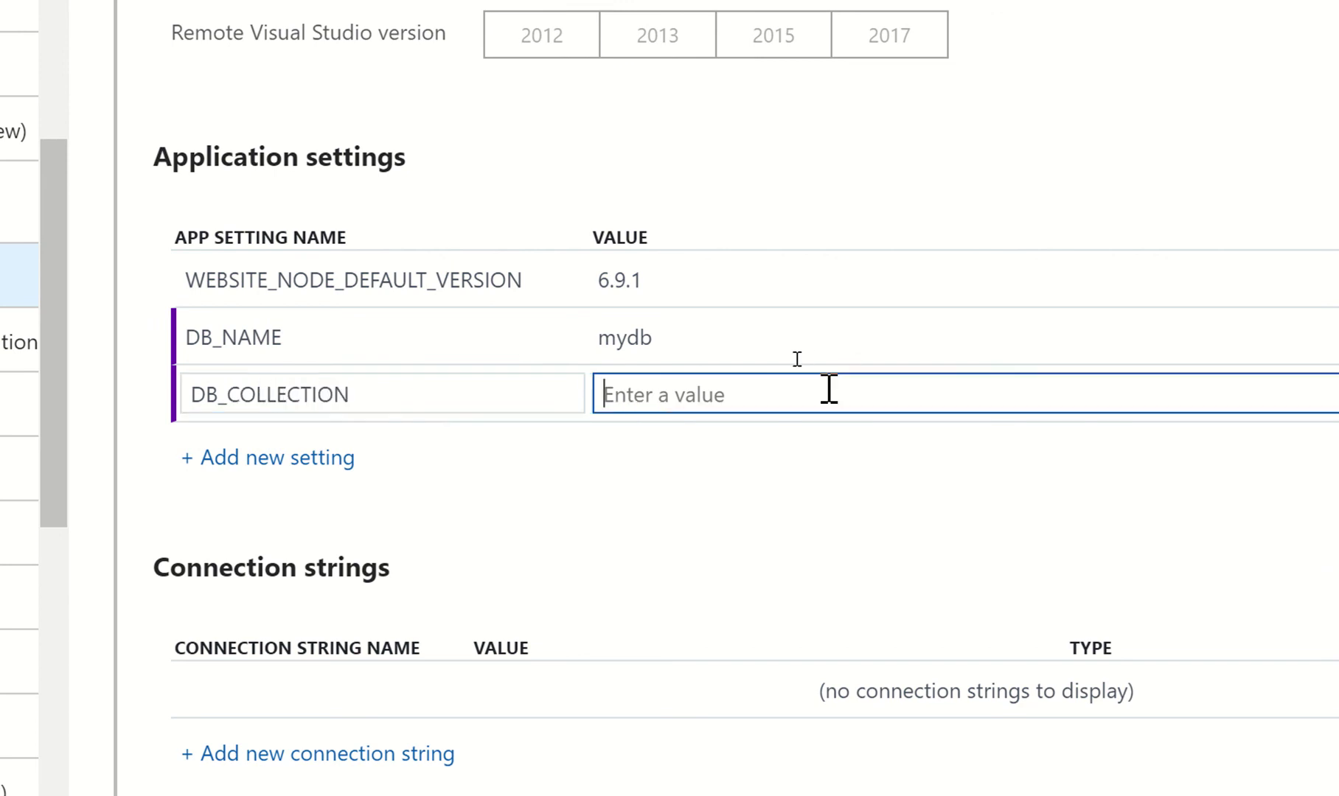
pyautogui.write('photos')
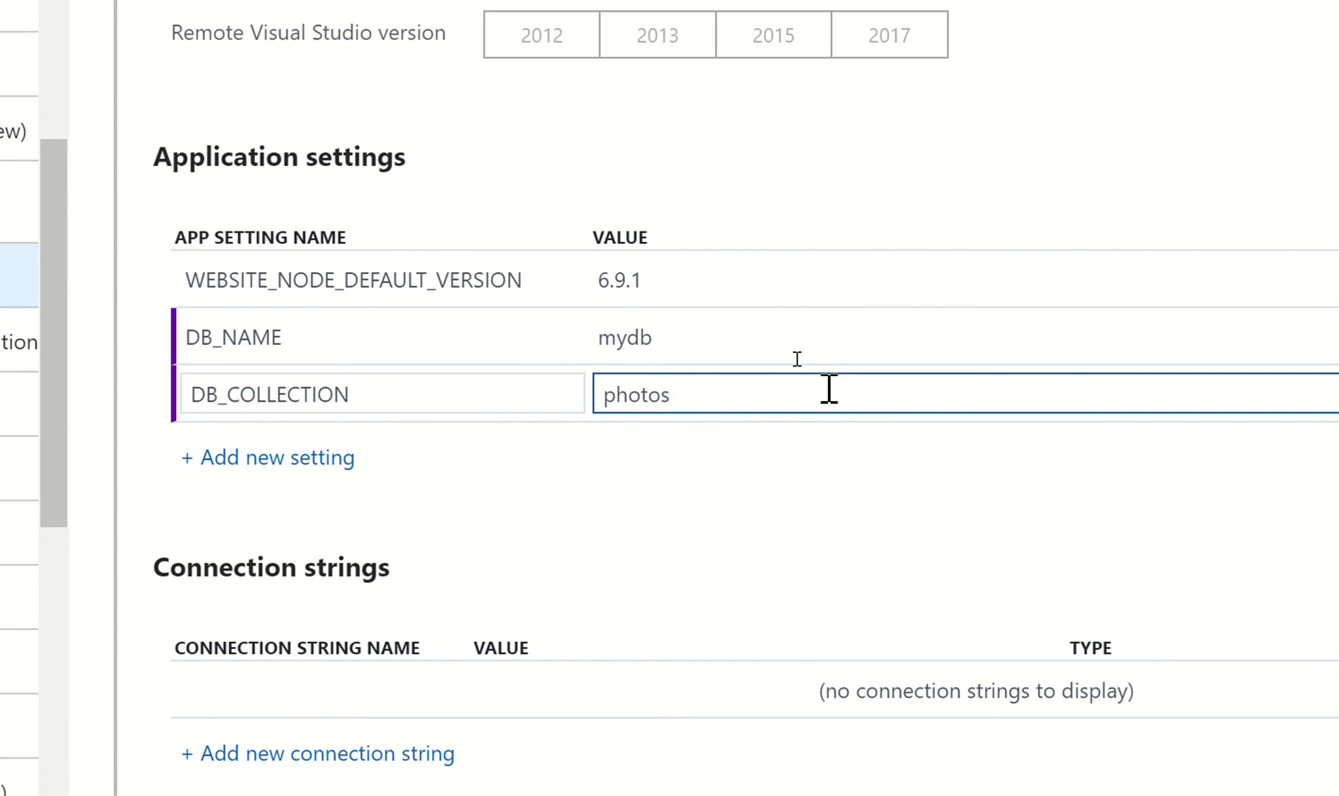
# Step: Add another application setting named DB_ENDPOINT below DB_COLLECTION
pyautogui.click(298, 458)
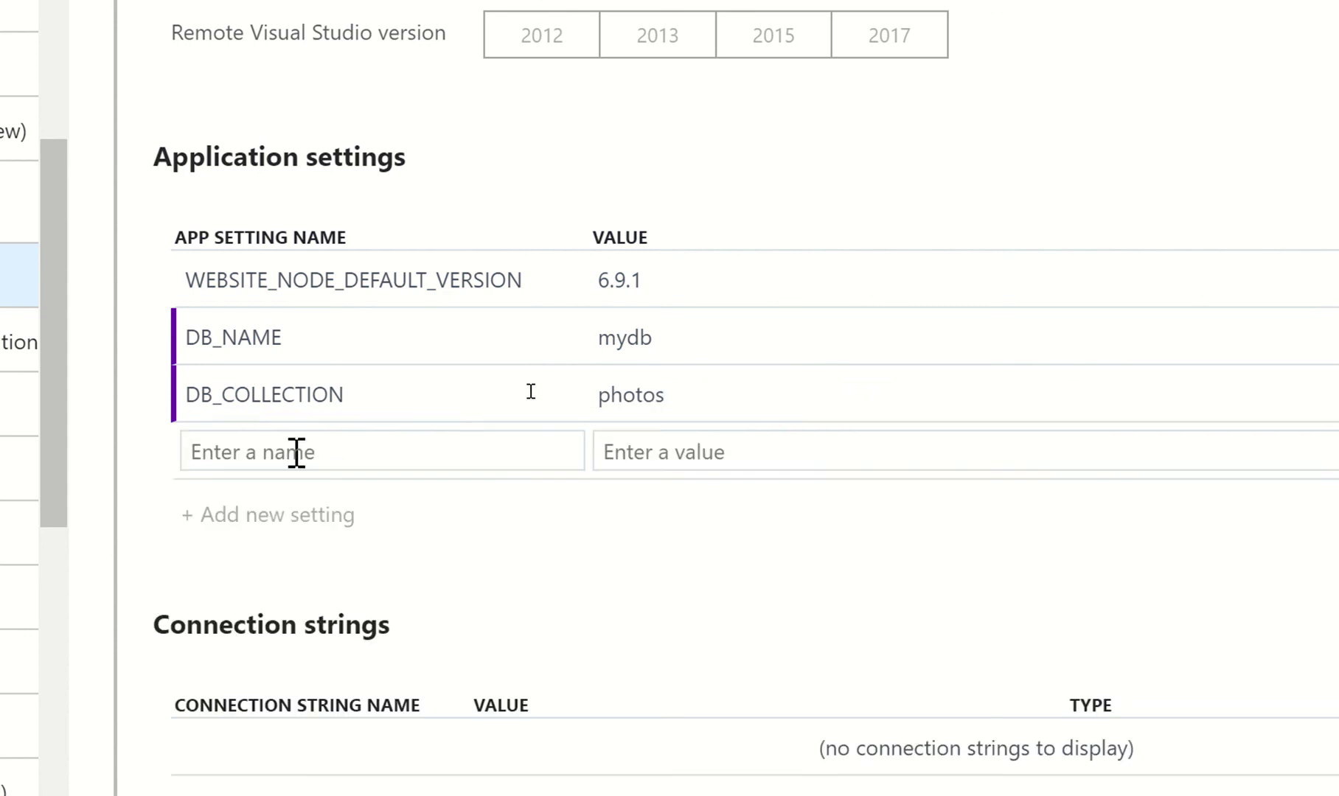
pyautogui.write('DB')
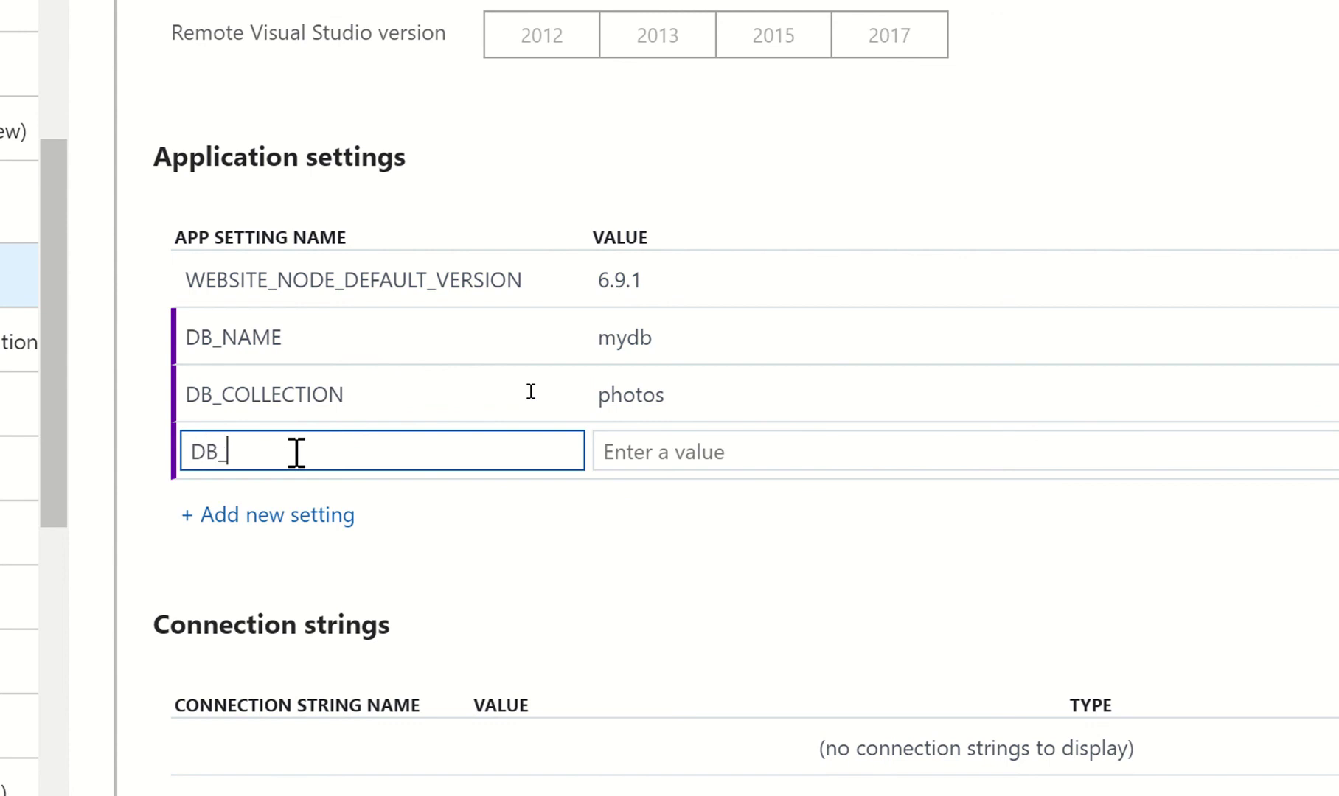
pyautogui.write('_ENDPOINT')
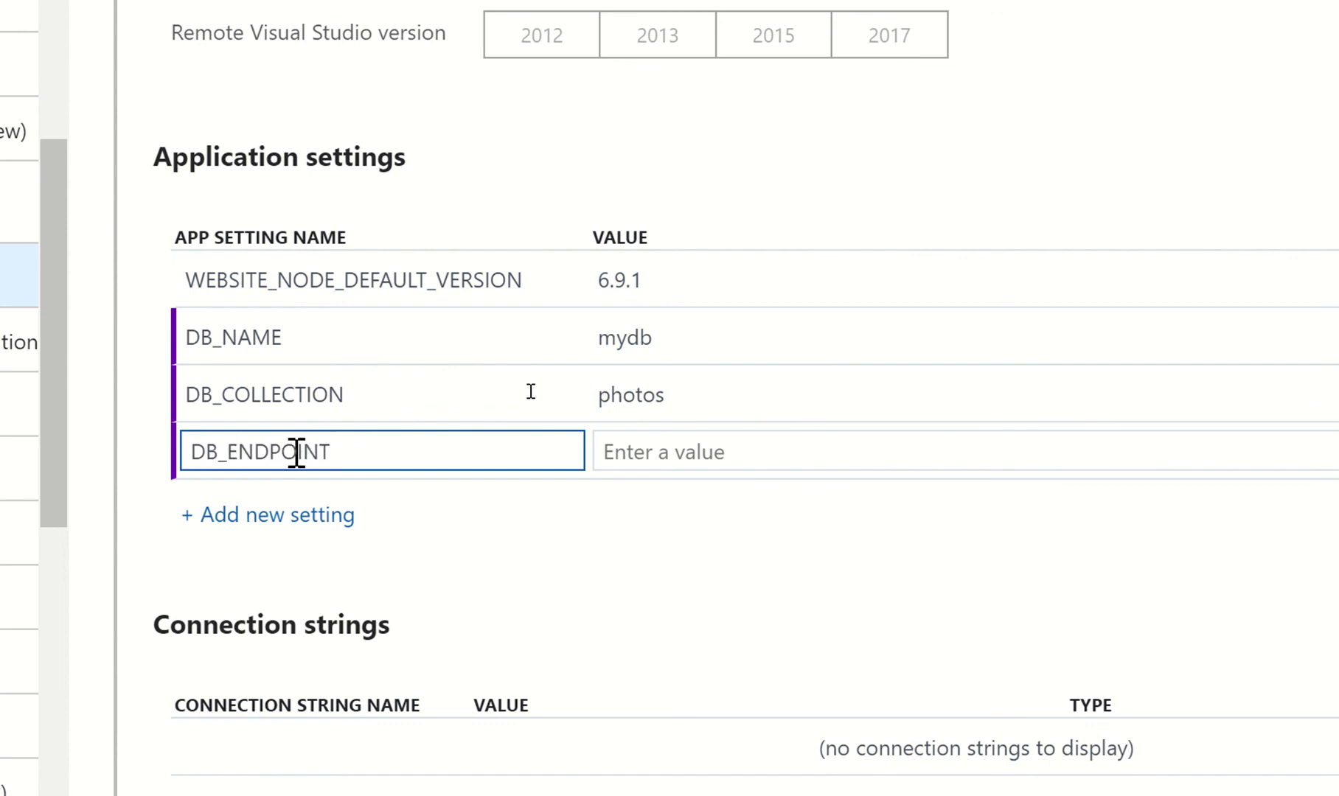
pyautogui.click(805, 456)
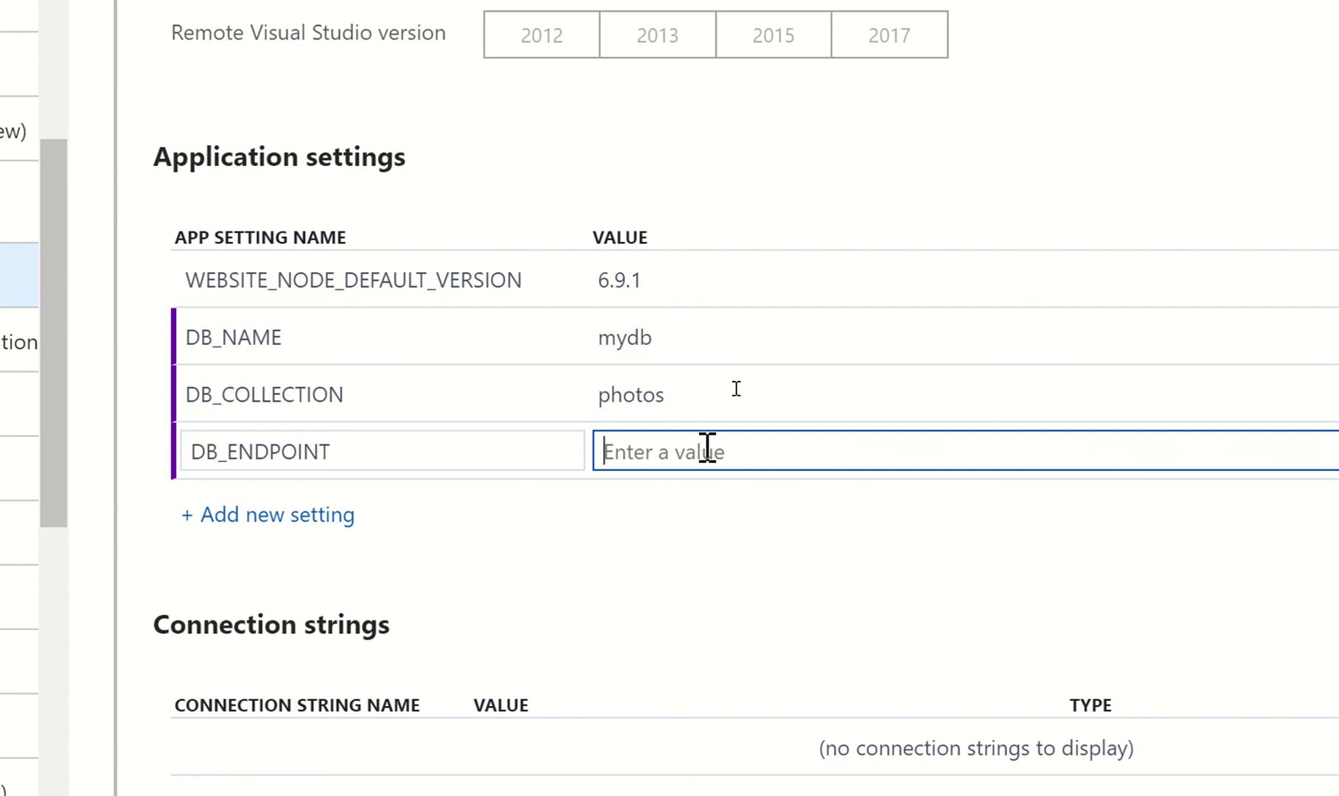
# Step: Copy the Cosmos DB URL from labnotes.txt in Notepad and paste it as the DB_ENDPOINT value in the Azure portal
pyautogui.hotkey('alt', 'Tab')
pyautogui.hotkey('alt', 'Tab')
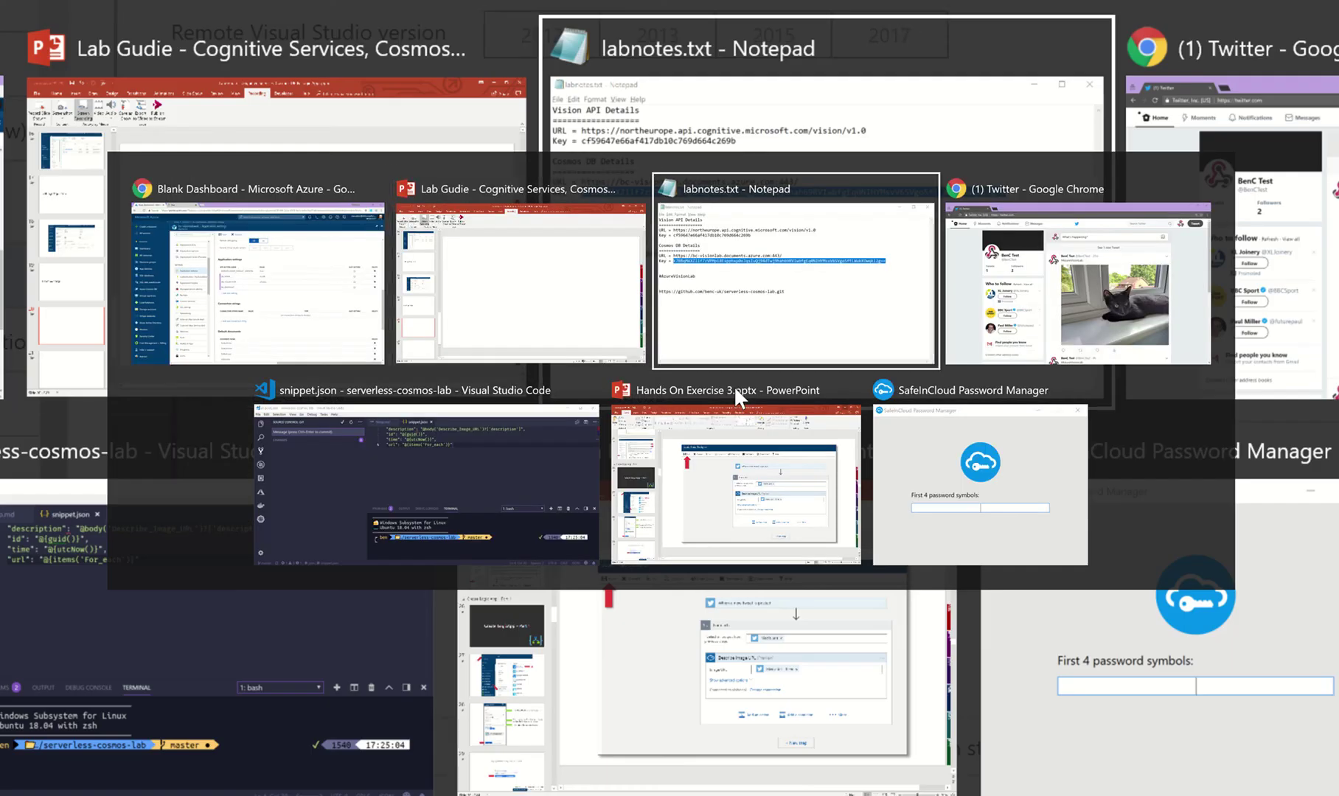
pyautogui.click(508, 480)
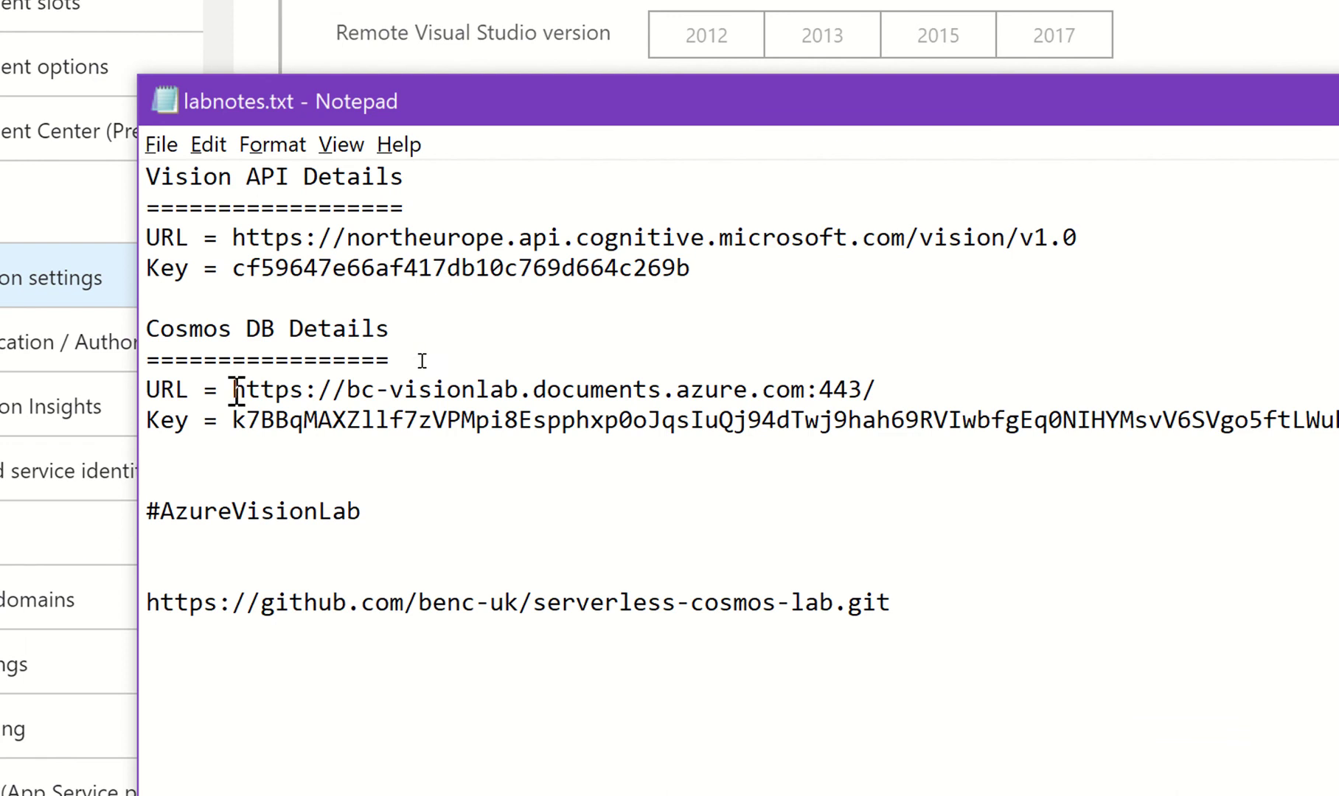
pyautogui.moveTo(235, 389); pyautogui.dragTo(904, 378)
pyautogui.rightClick(697, 367)
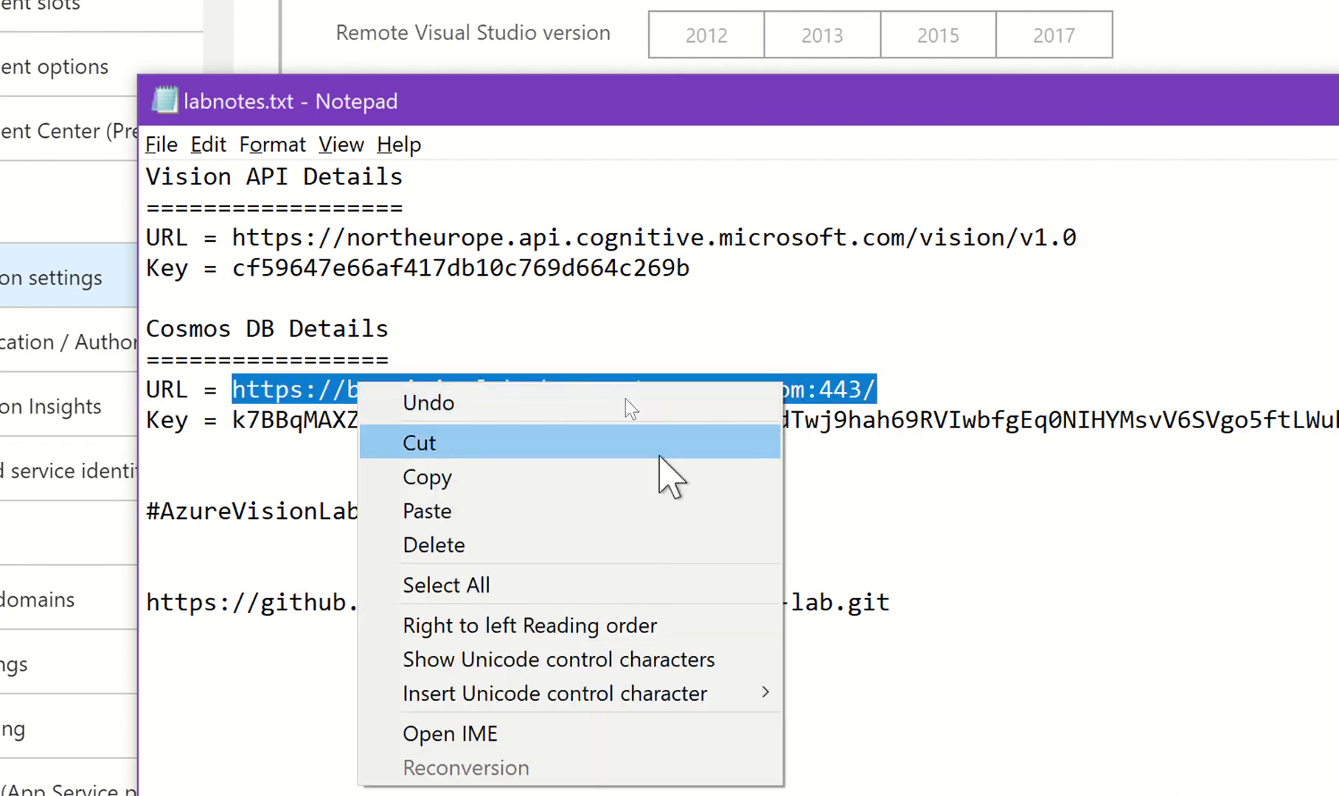
pyautogui.click(646, 483)
pyautogui.click(490, 37)
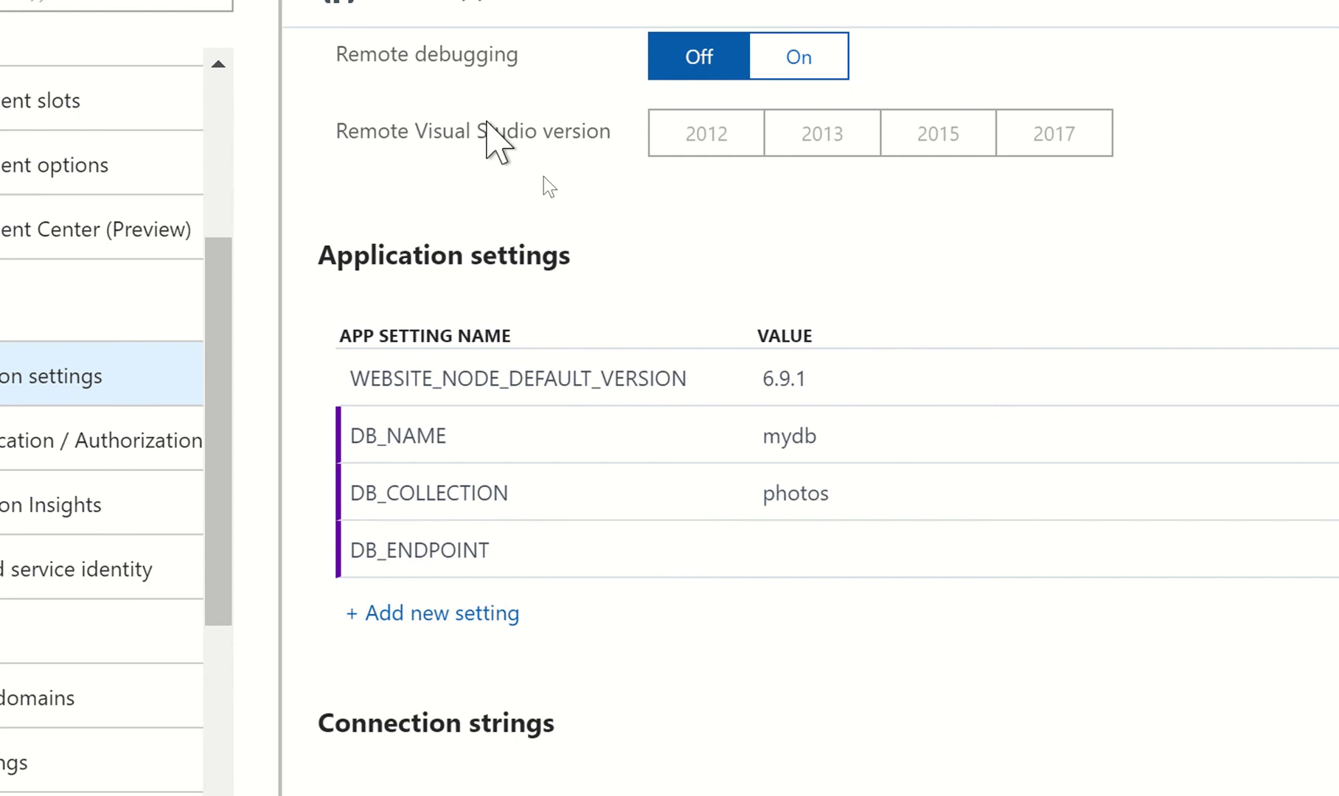
pyautogui.click(818, 551)
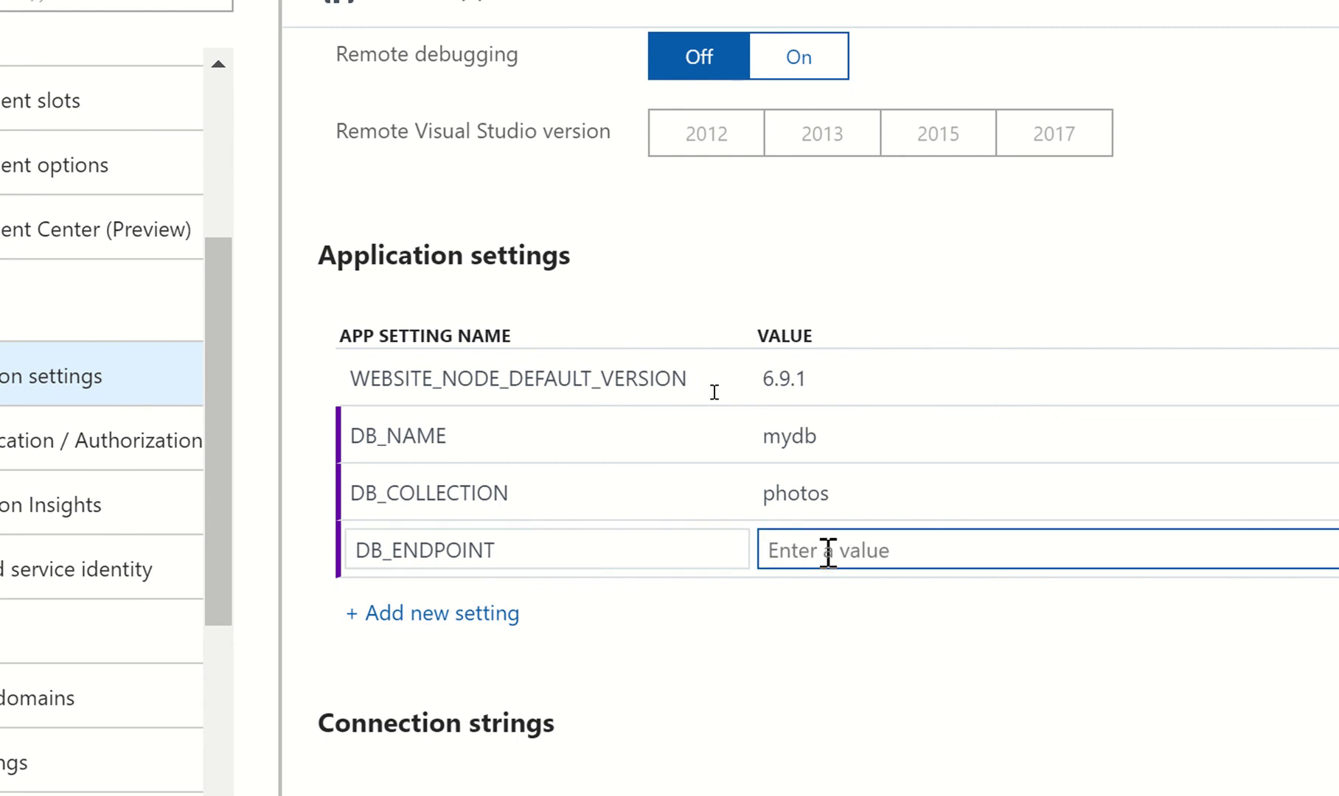
pyautogui.hotkey('ctrl', 'v')
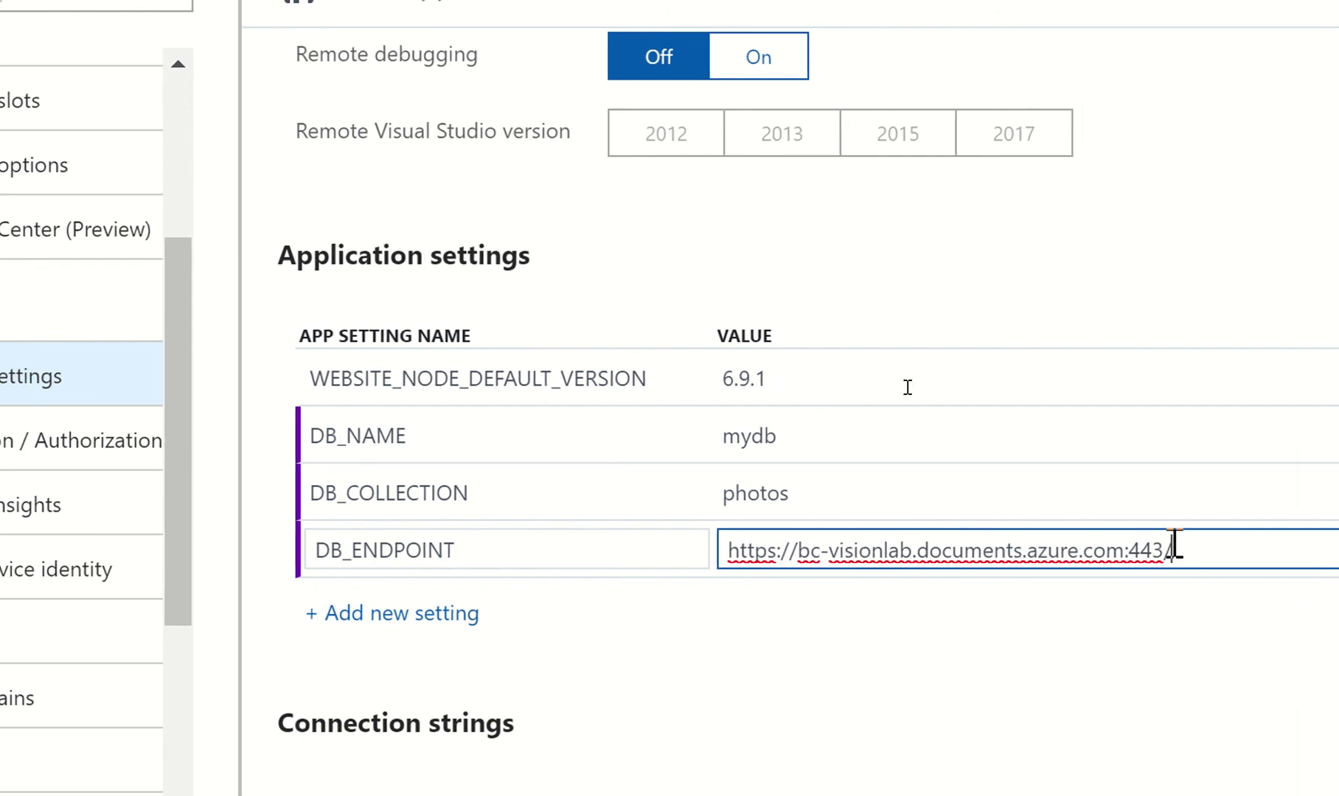
# Step: Add an application setting named DB_KEY and paste the Cosmos DB key from labnotes.txt in Notepad as its value
pyautogui.click(355, 613)
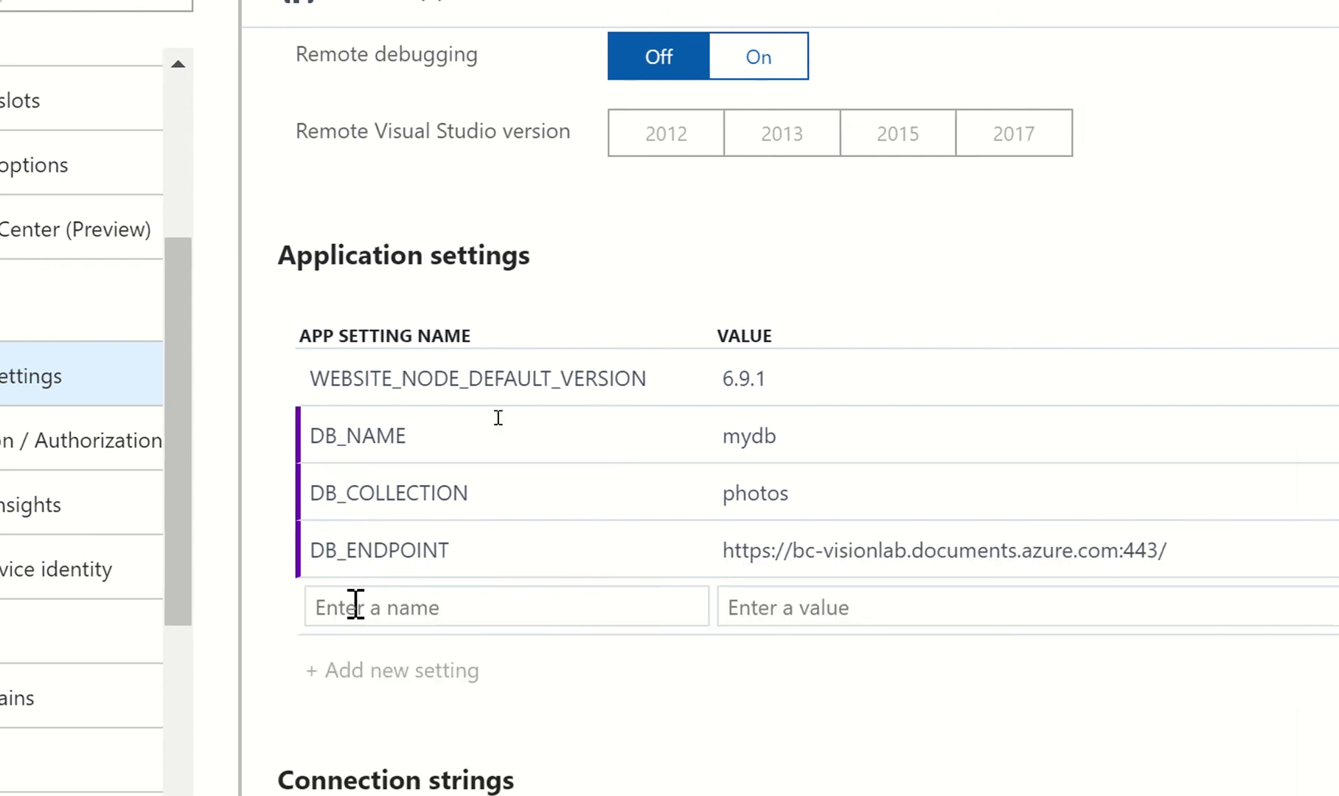
pyautogui.click(383, 605)
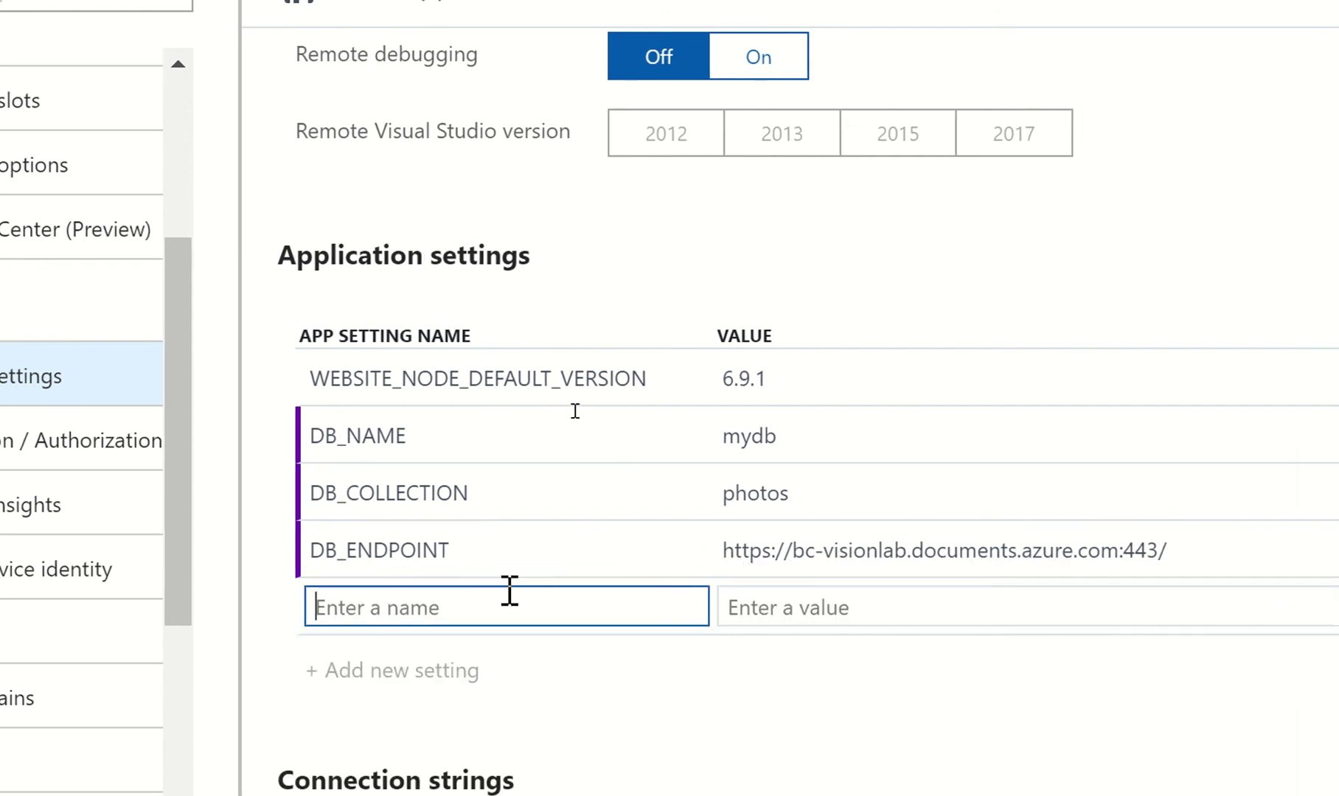
pyautogui.write('DB_KEY')
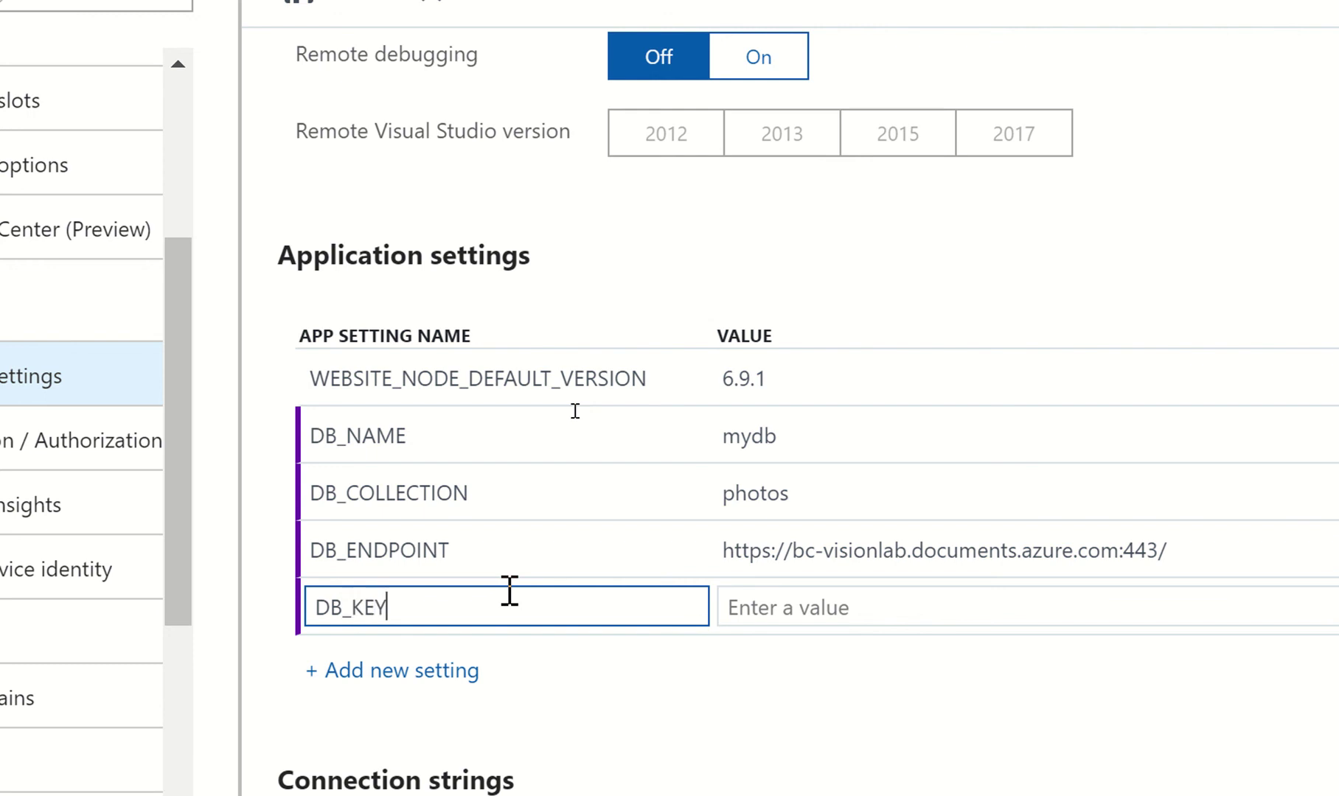
pyautogui.hotkey('alt', 'Tab')
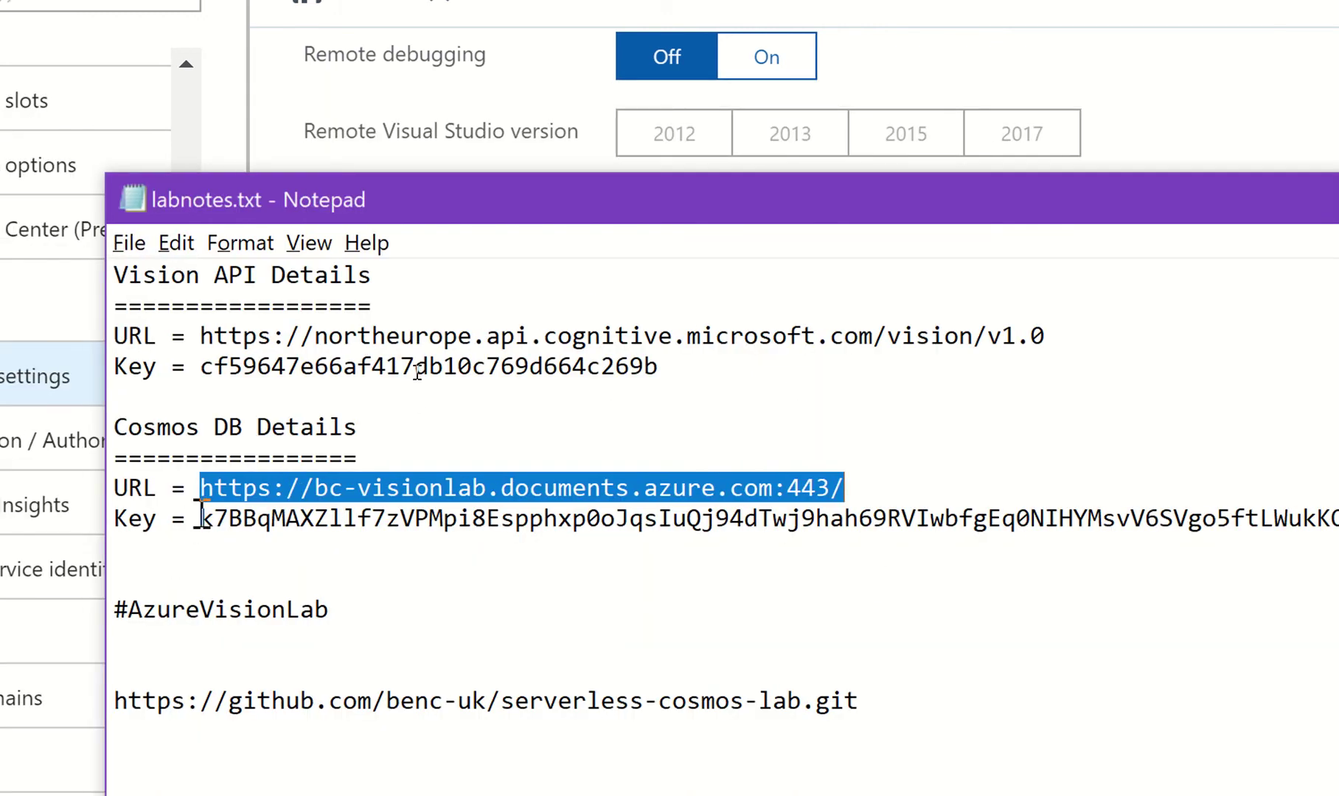
pyautogui.moveTo(194, 518); pyautogui.dragTo(1338, 522)
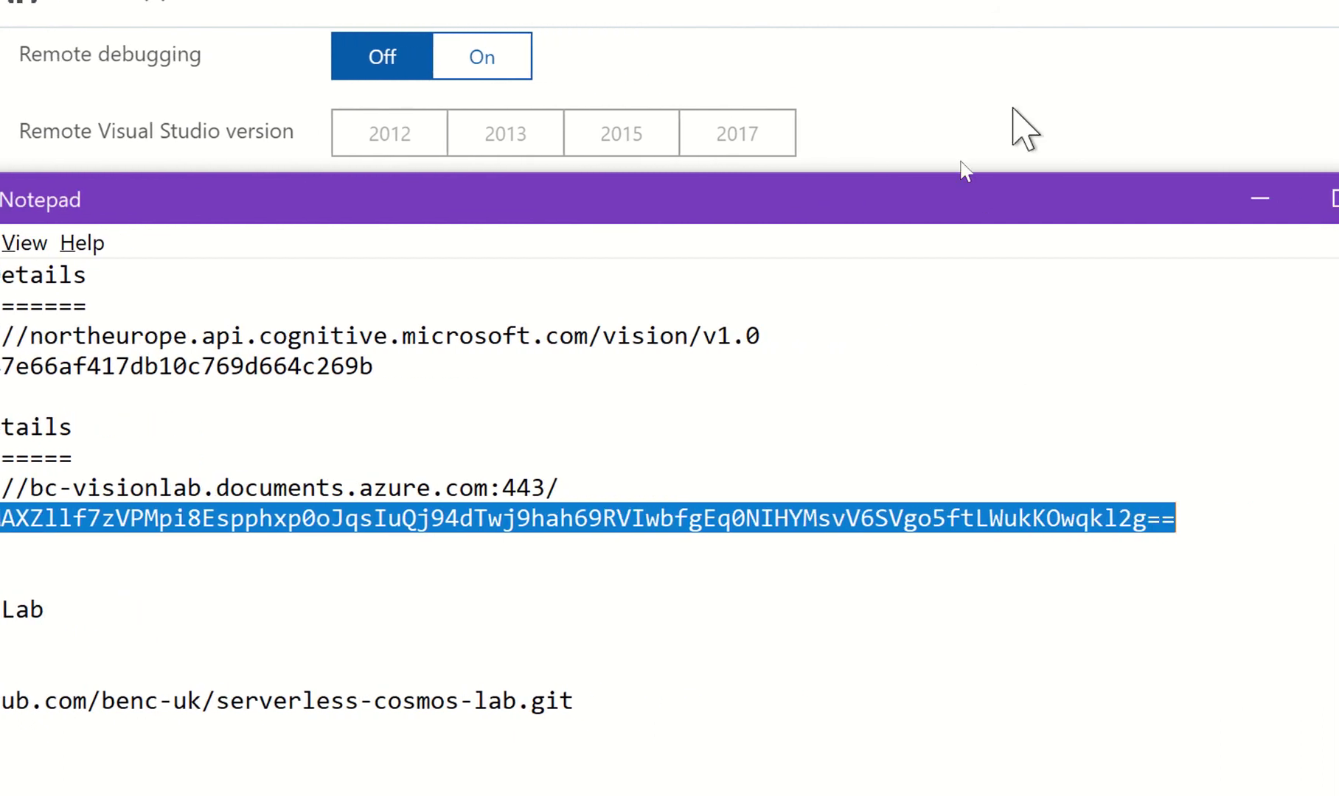
pyautogui.click(1001, 56)
pyautogui.click(508, 608)
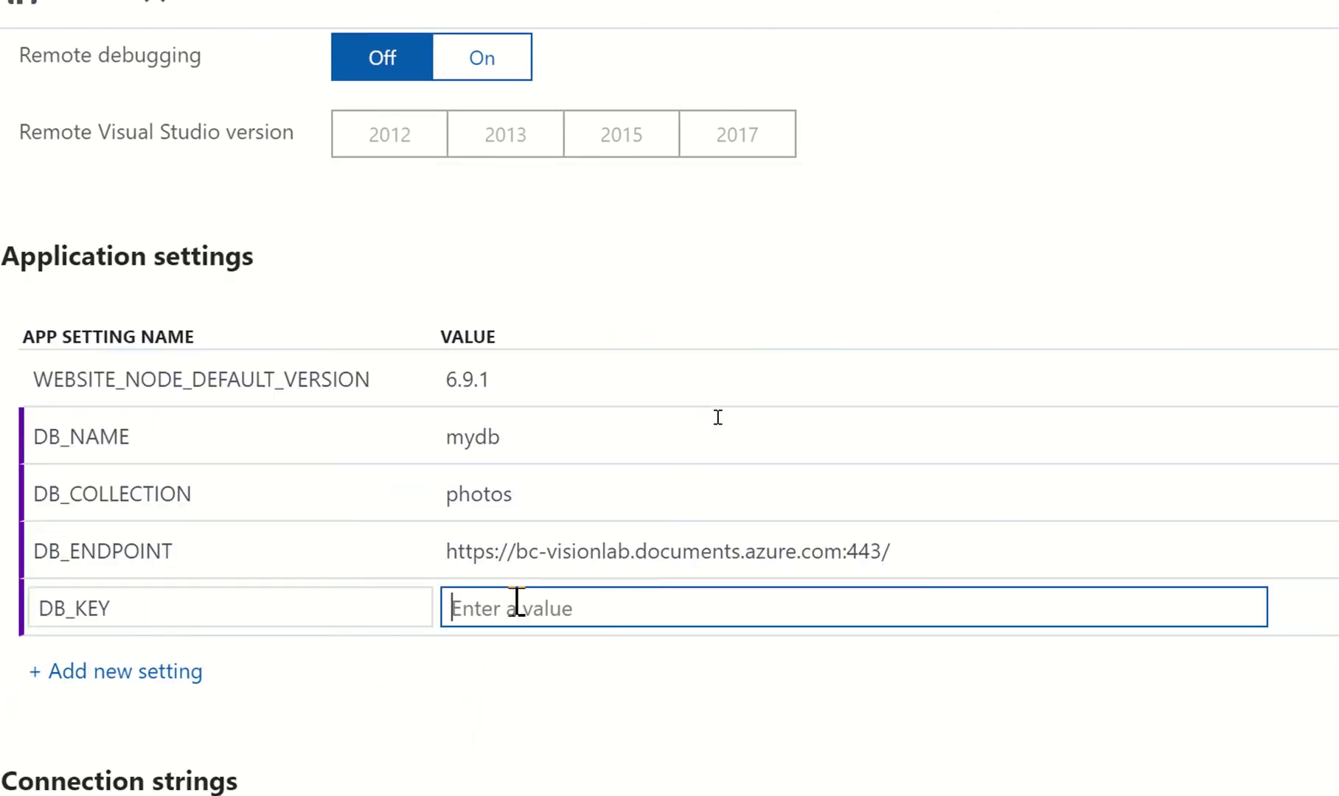
pyautogui.hotkey('ctrl', 'v')
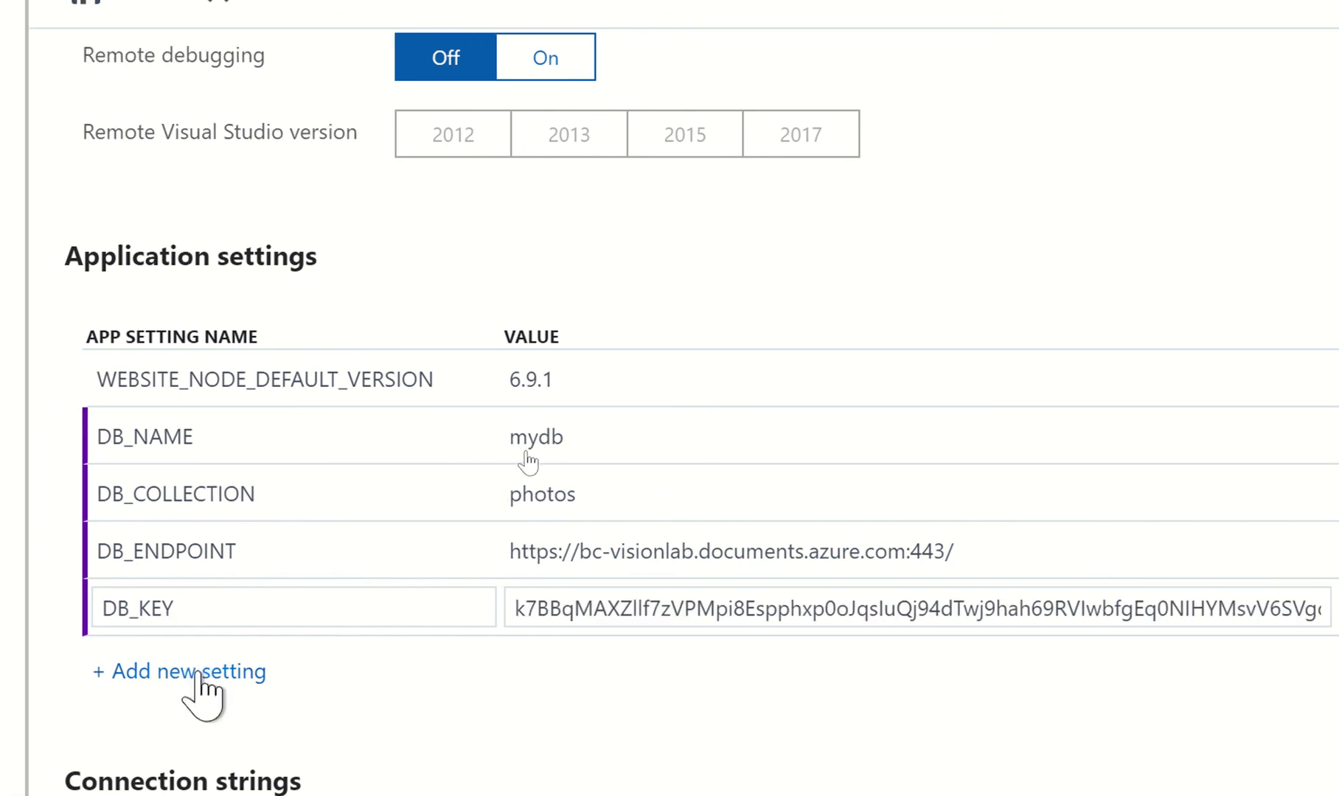
# Step: Add an application setting named PROJECT with the value webapp below DB_KEY
pyautogui.click(133, 673)
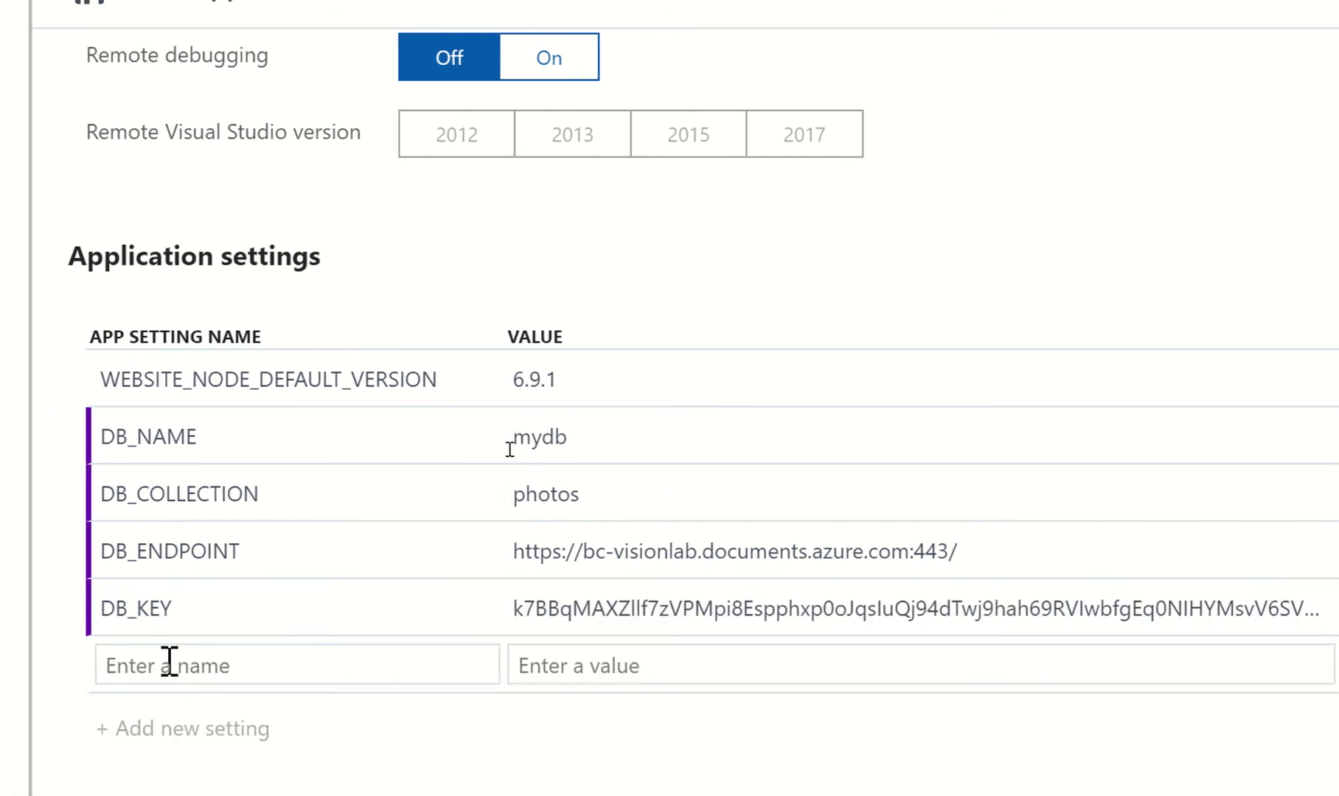
pyautogui.click(129, 664)
pyautogui.write('PR')
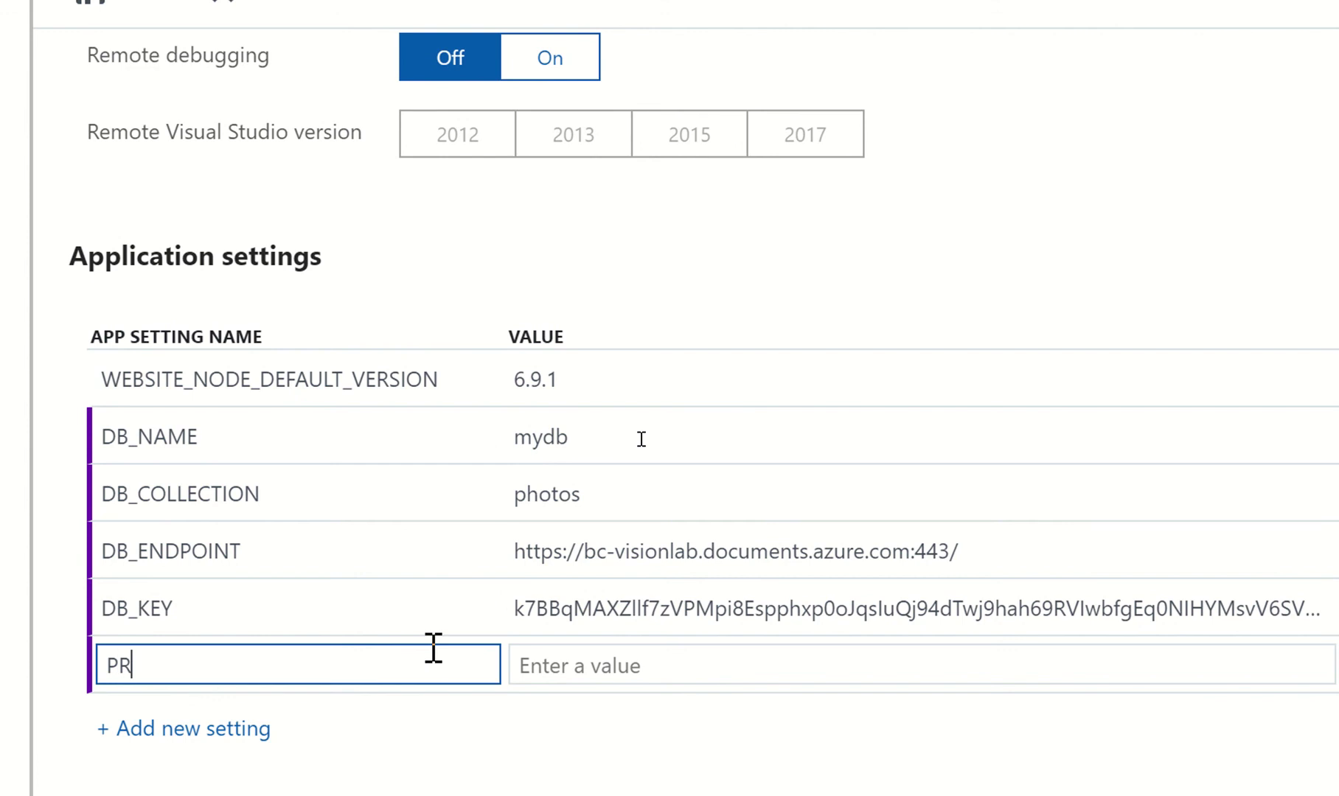
pyautogui.write('OJECT')
pyautogui.click(690, 667)
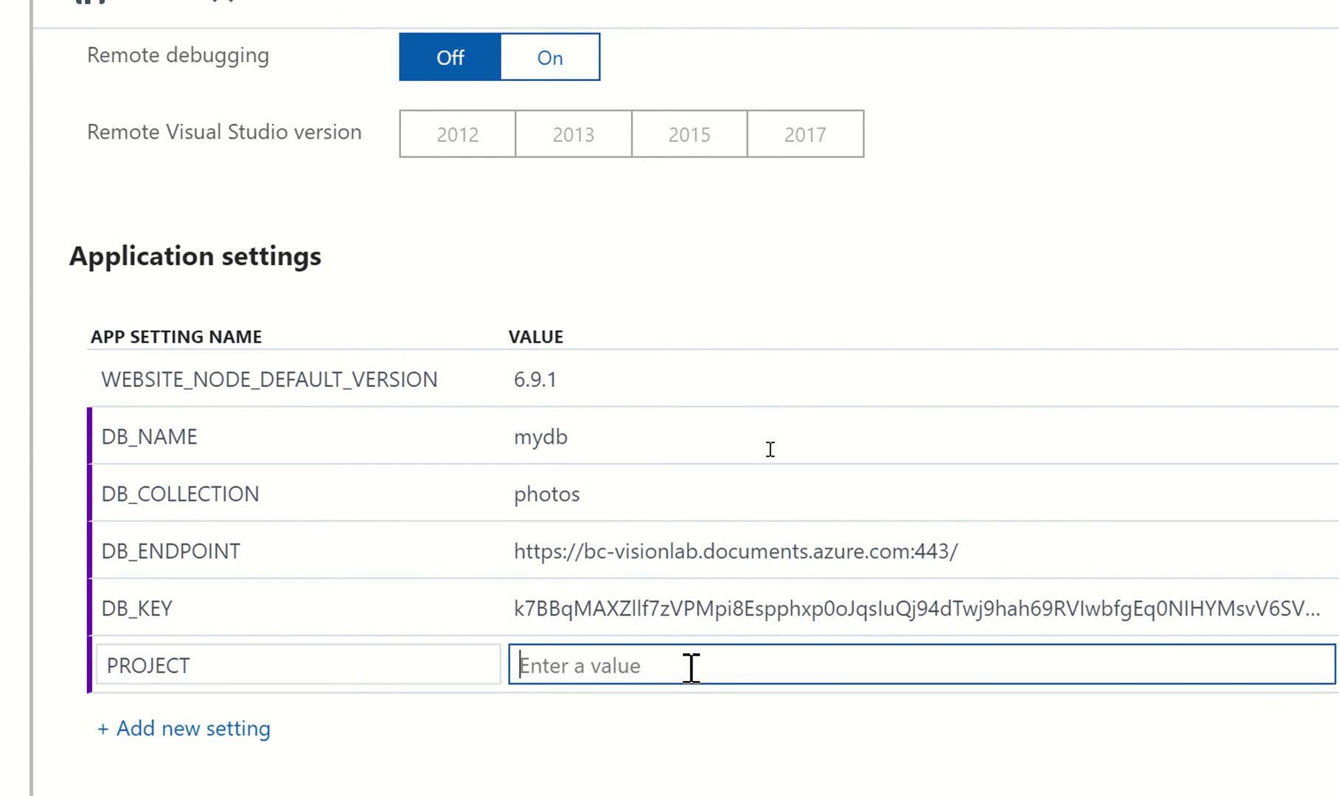
pyautogui.write('web')
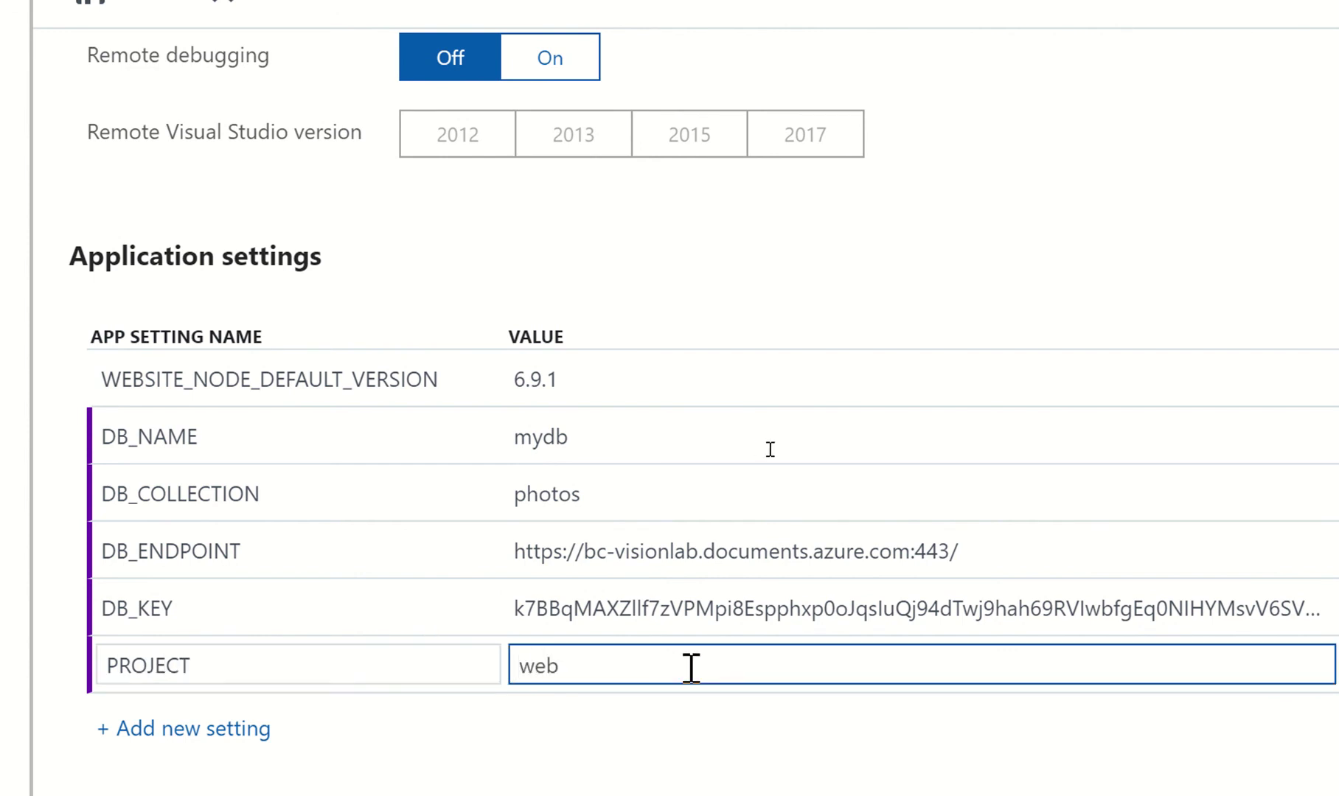
pyautogui.write('app')
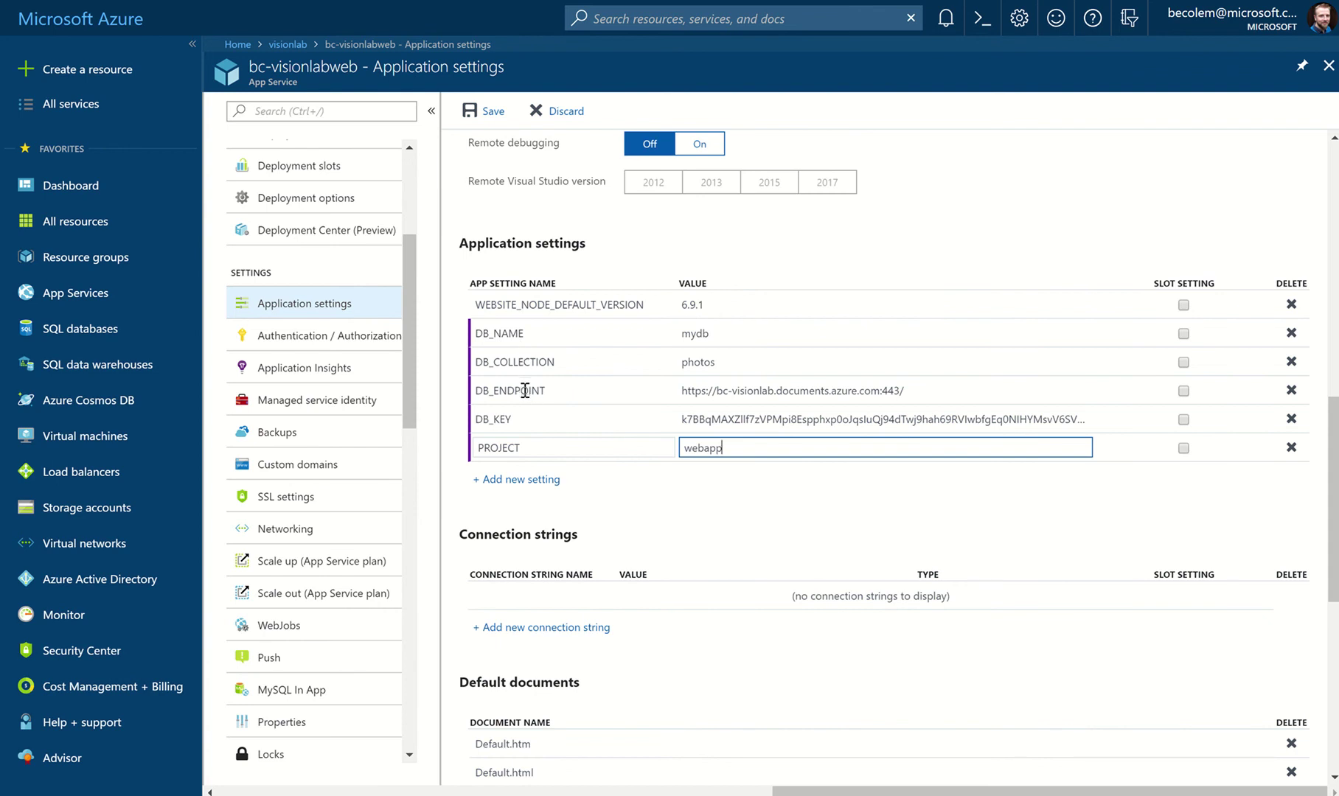
# Step: Check the names and values of the new application settings and save them to the bc-visionlabweb App Service
pyautogui.click(528, 448)
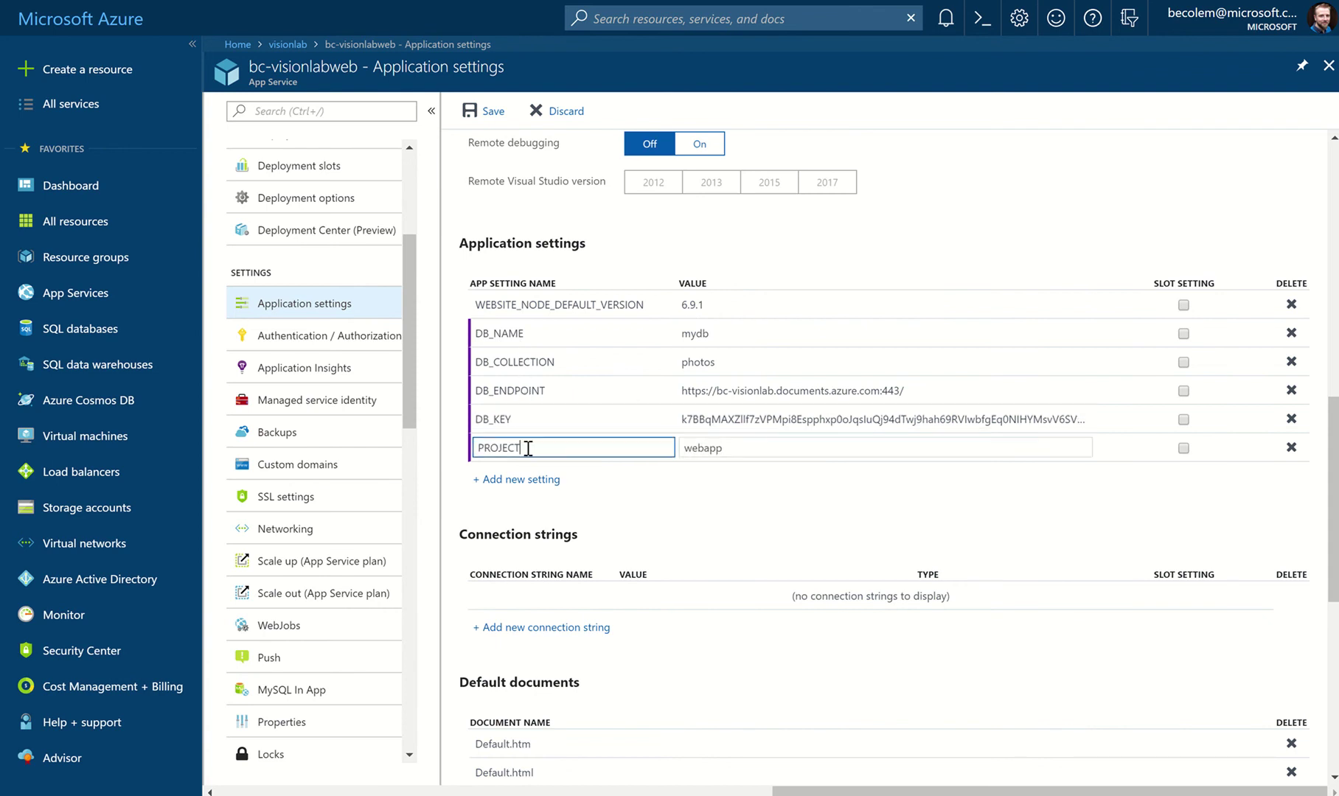
pyautogui.click(697, 333)
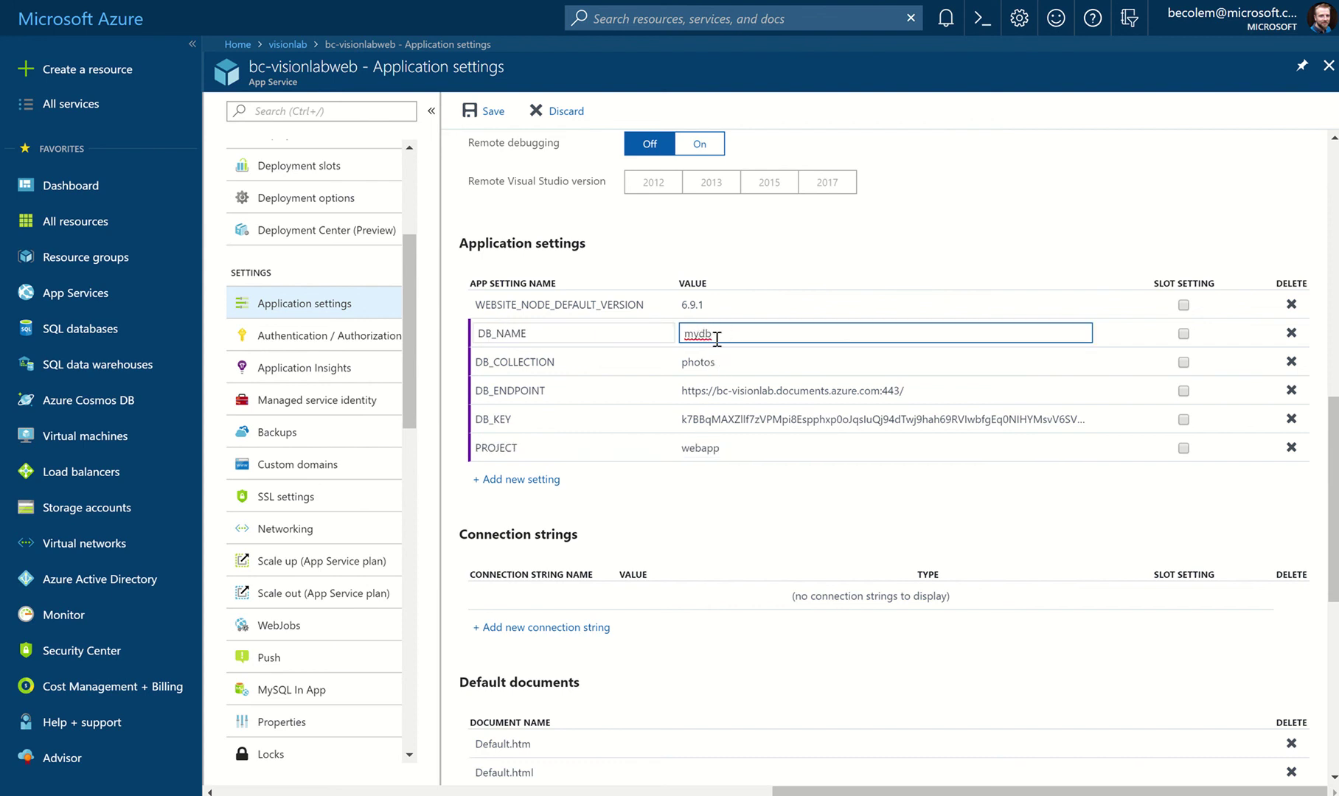
pyautogui.click(709, 361)
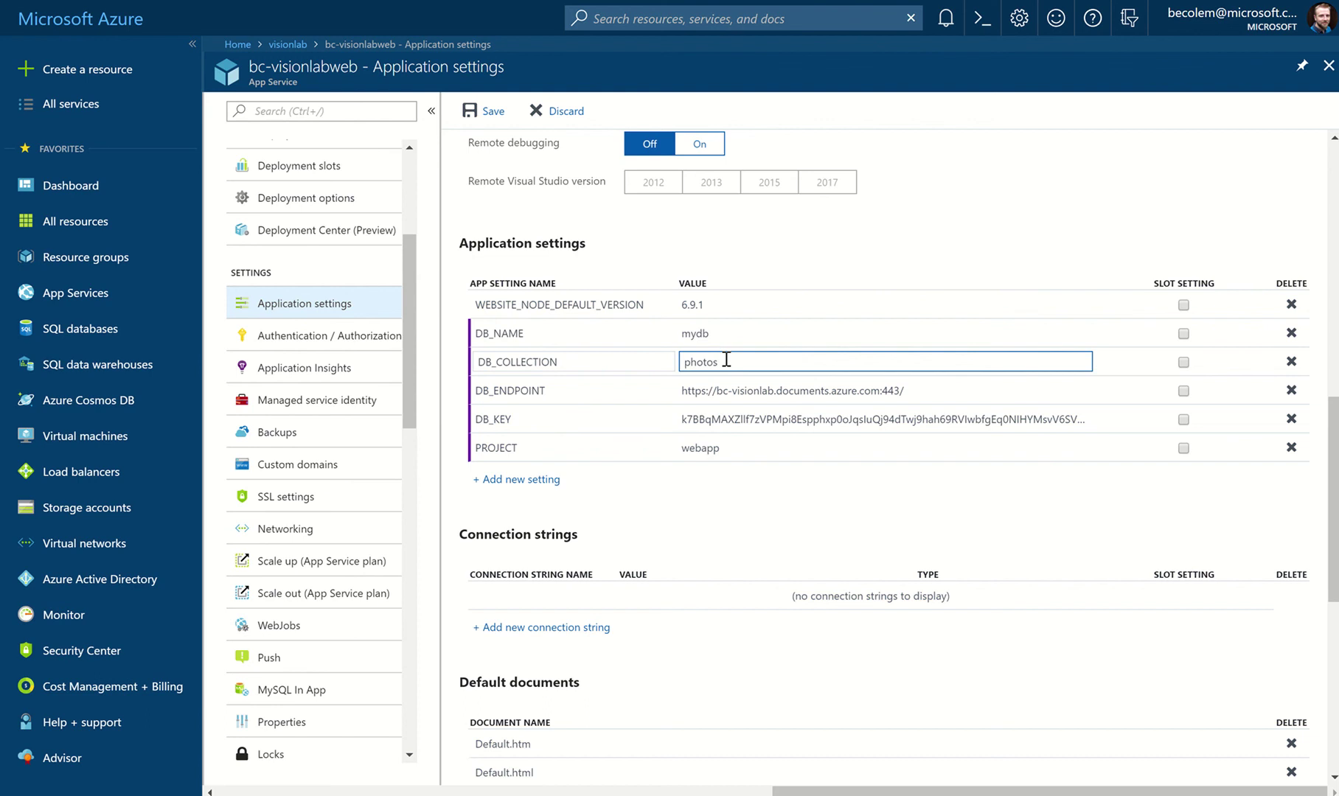
pyautogui.click(726, 385)
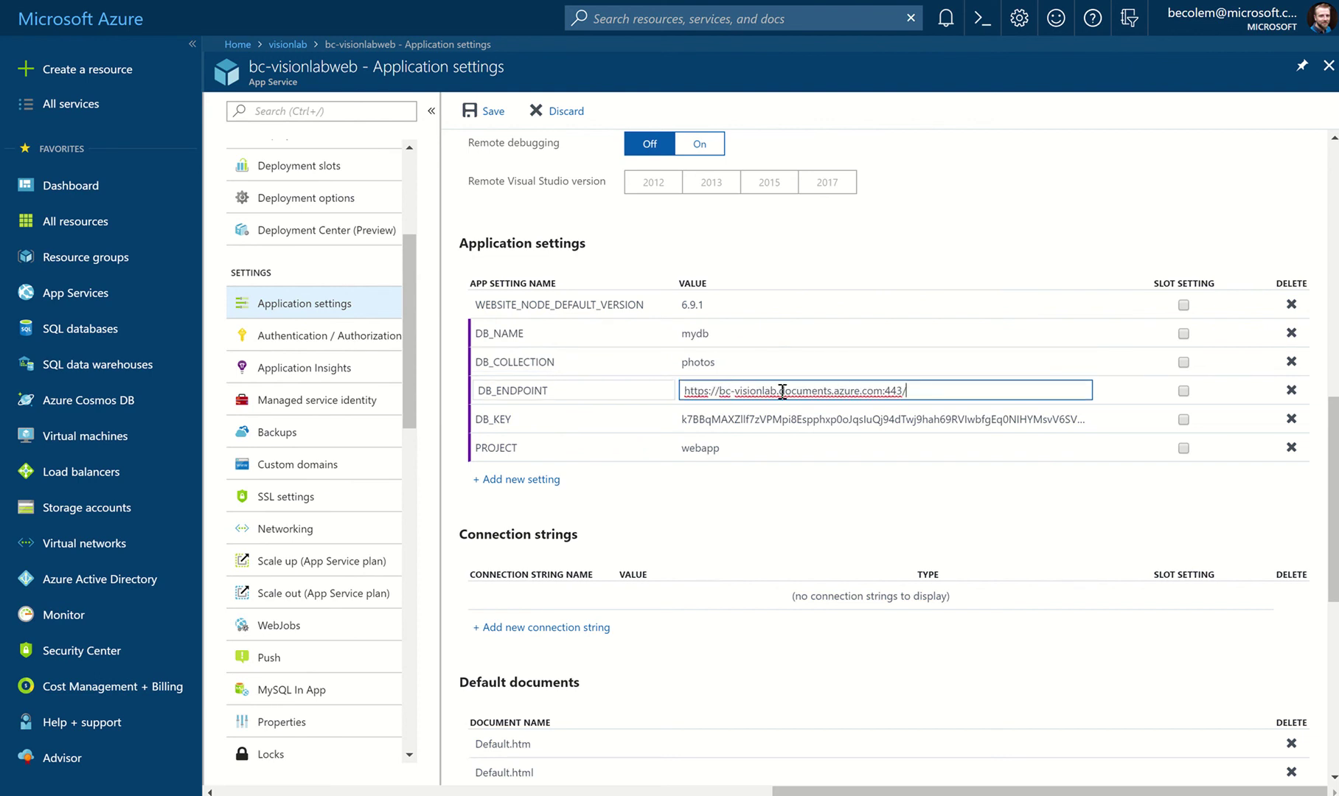
pyautogui.click(743, 415)
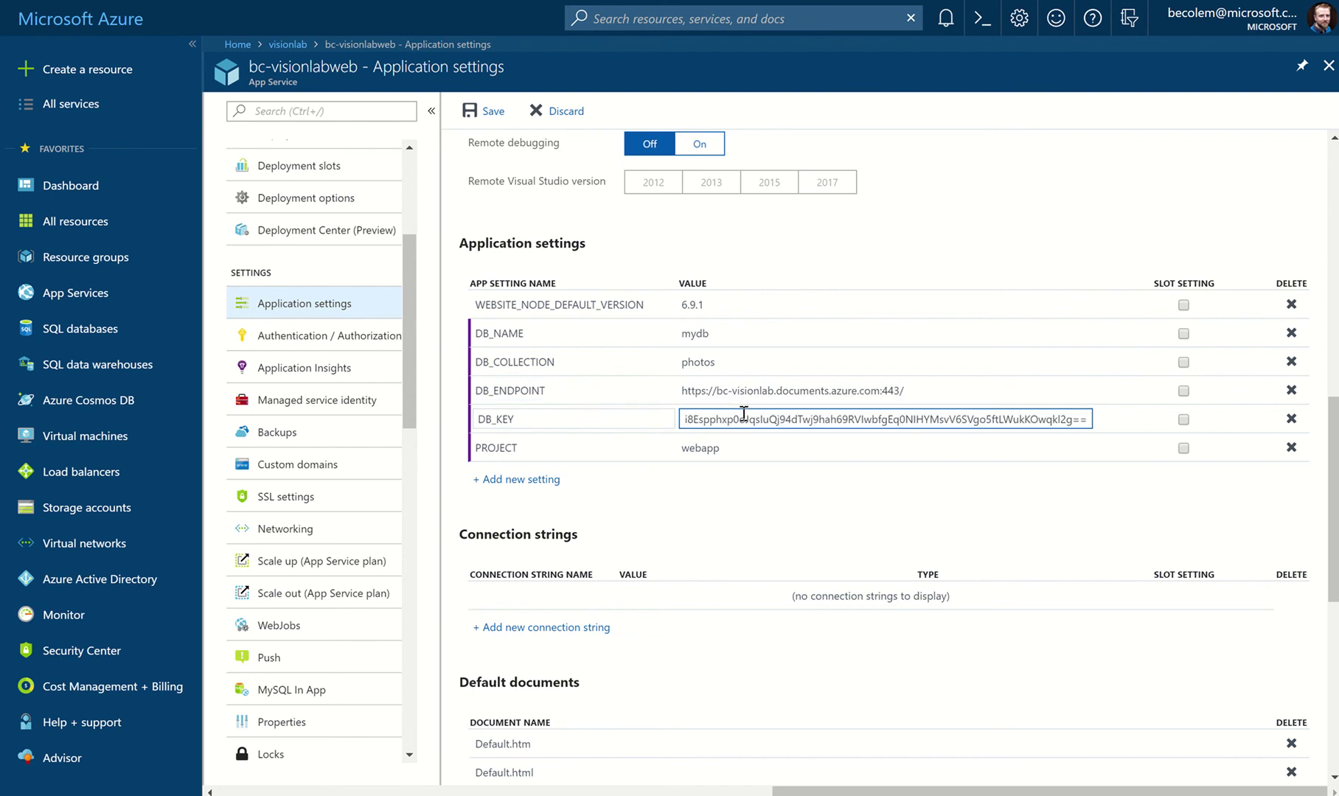
pyautogui.click(726, 449)
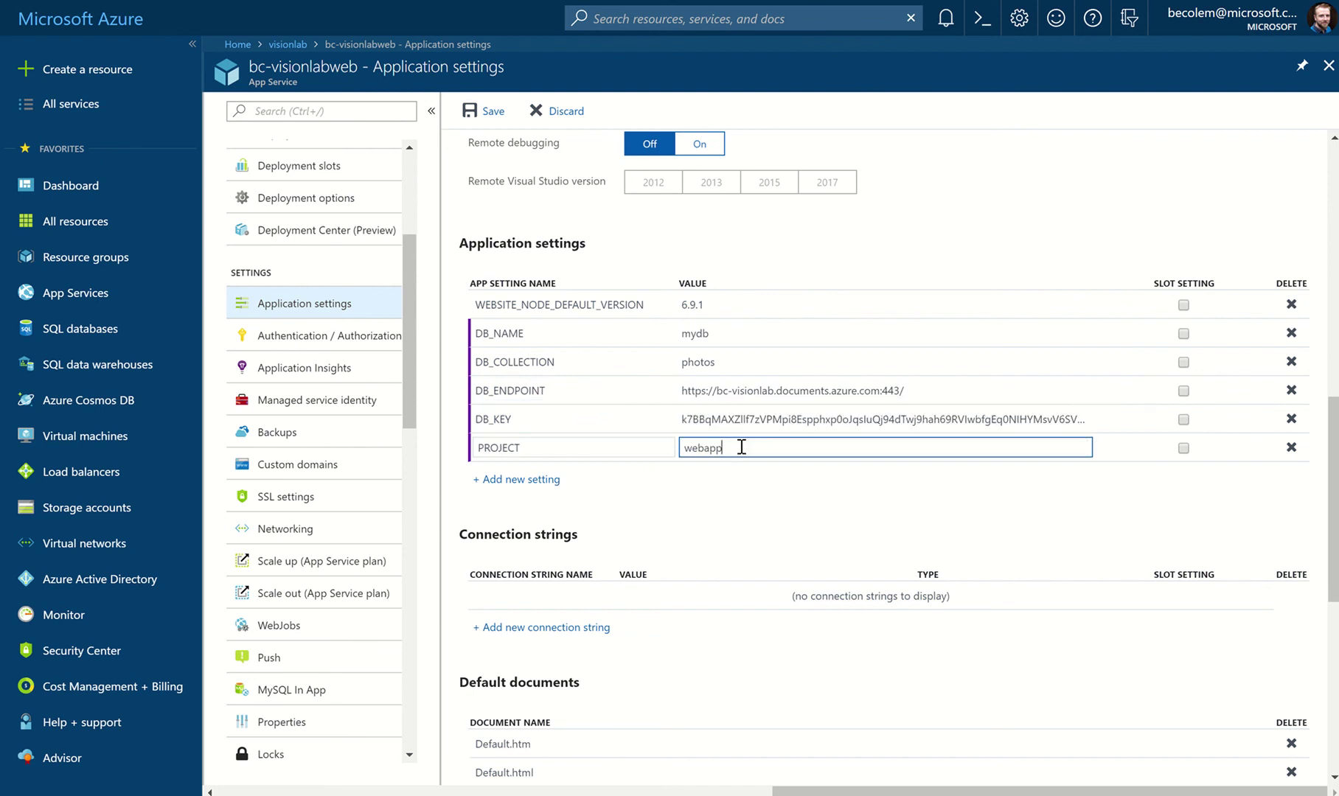
pyautogui.click(479, 114)
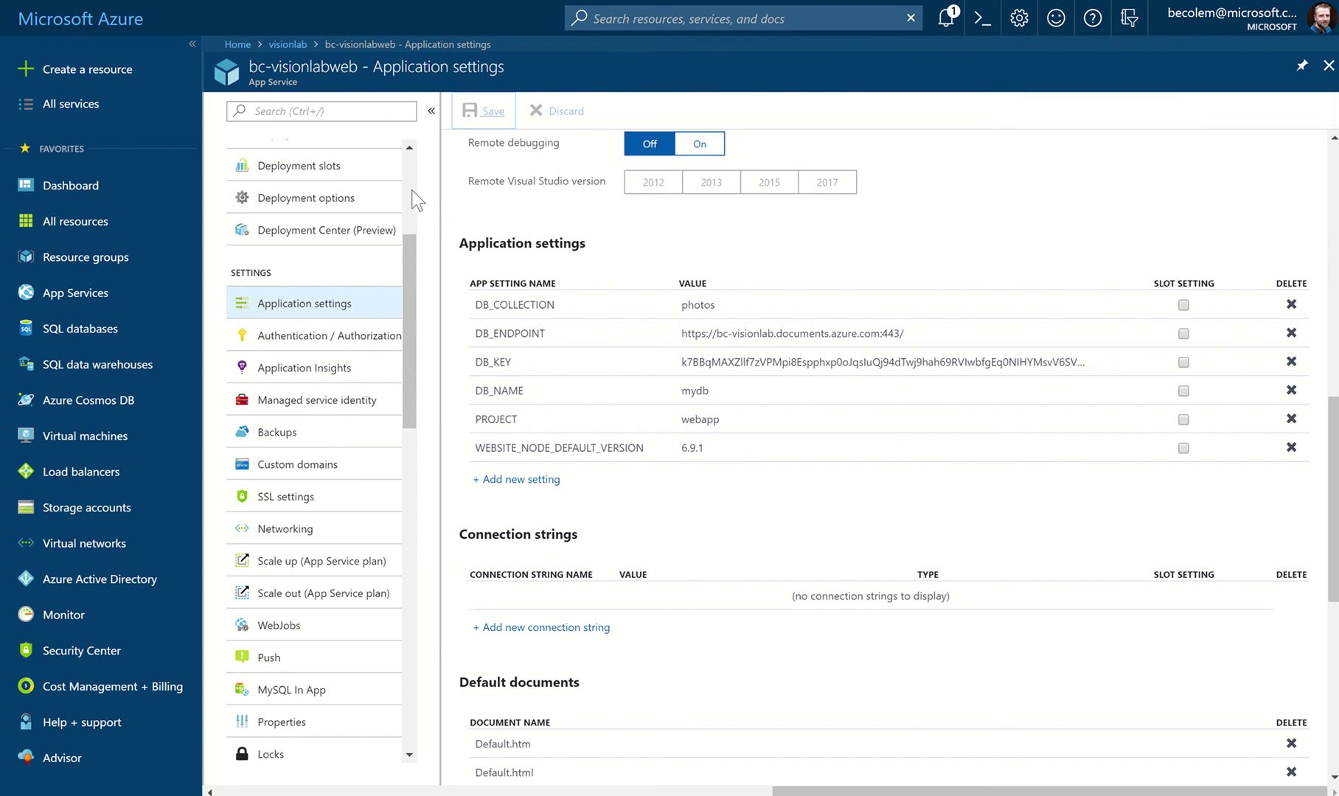
# Step: Go back to the Azure dashboard and open the Vision Lab GitHub Project link, aka.ms/vision-lab, in a new browser tab
pyautogui.scroll(3, 413, 190)
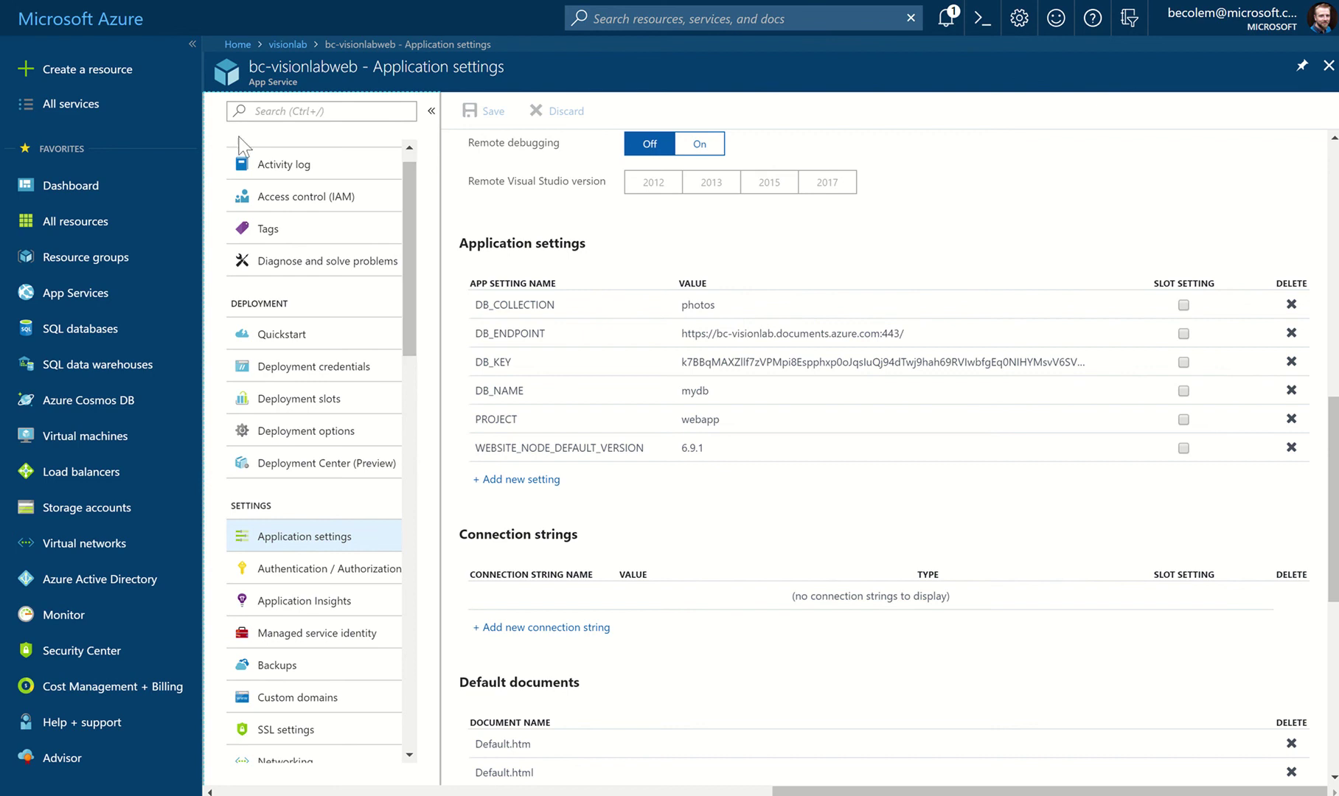
pyautogui.click(112, 193)
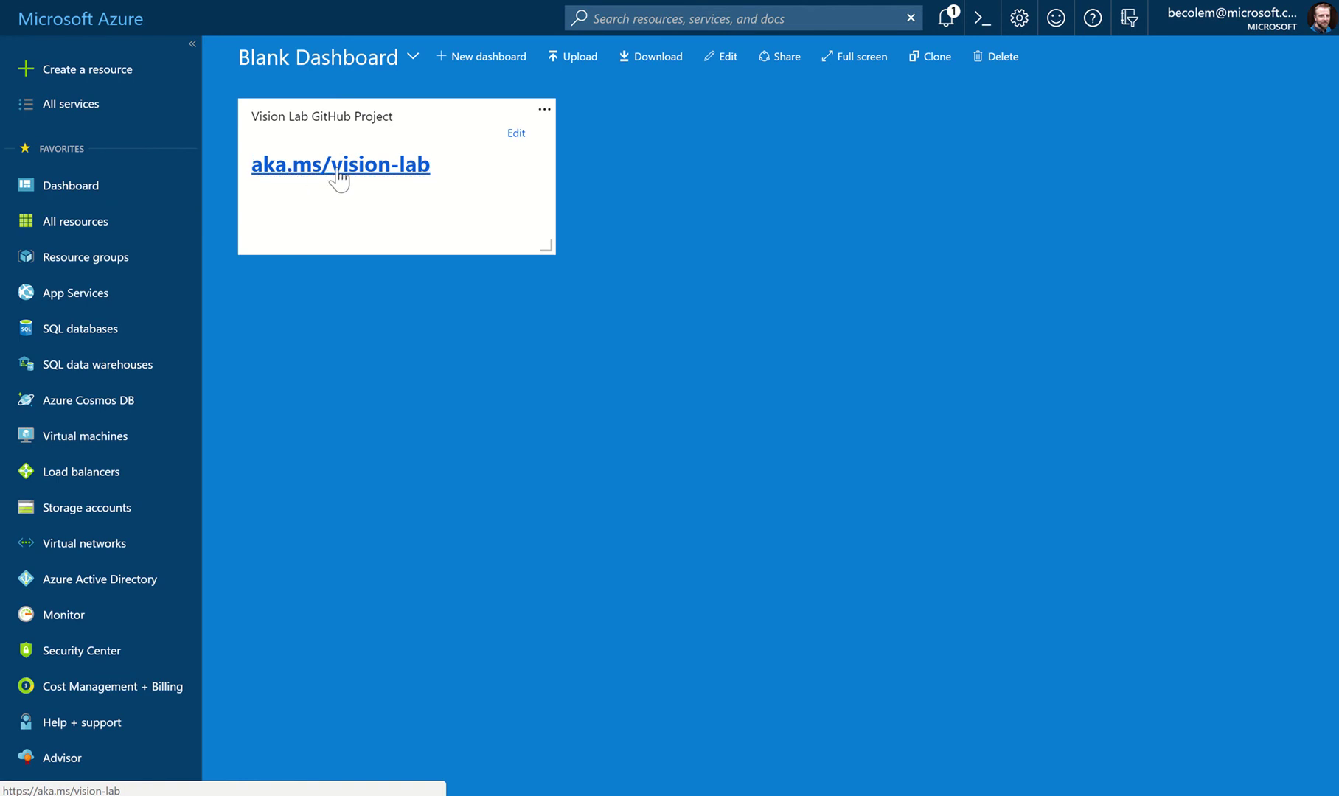
pyautogui.rightClick(344, 177)
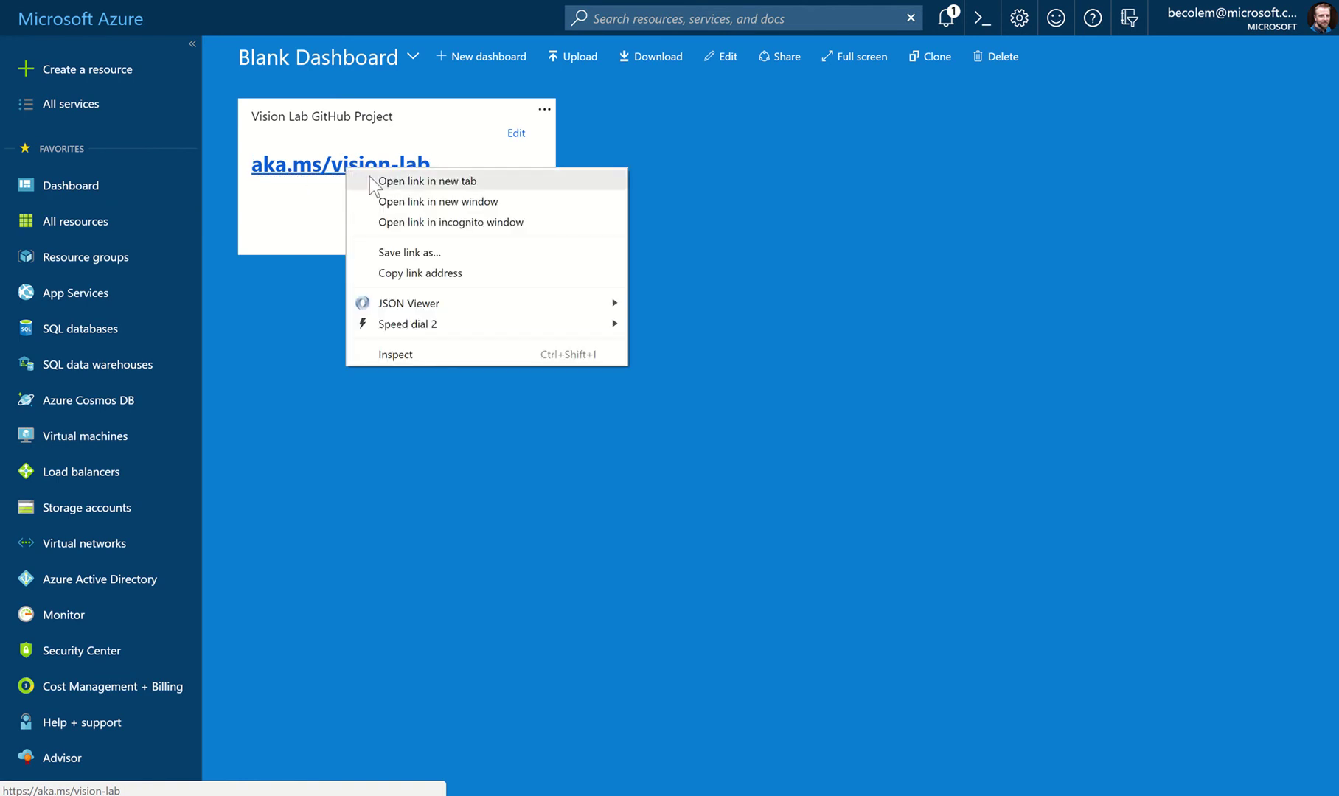
pyautogui.click(379, 179)
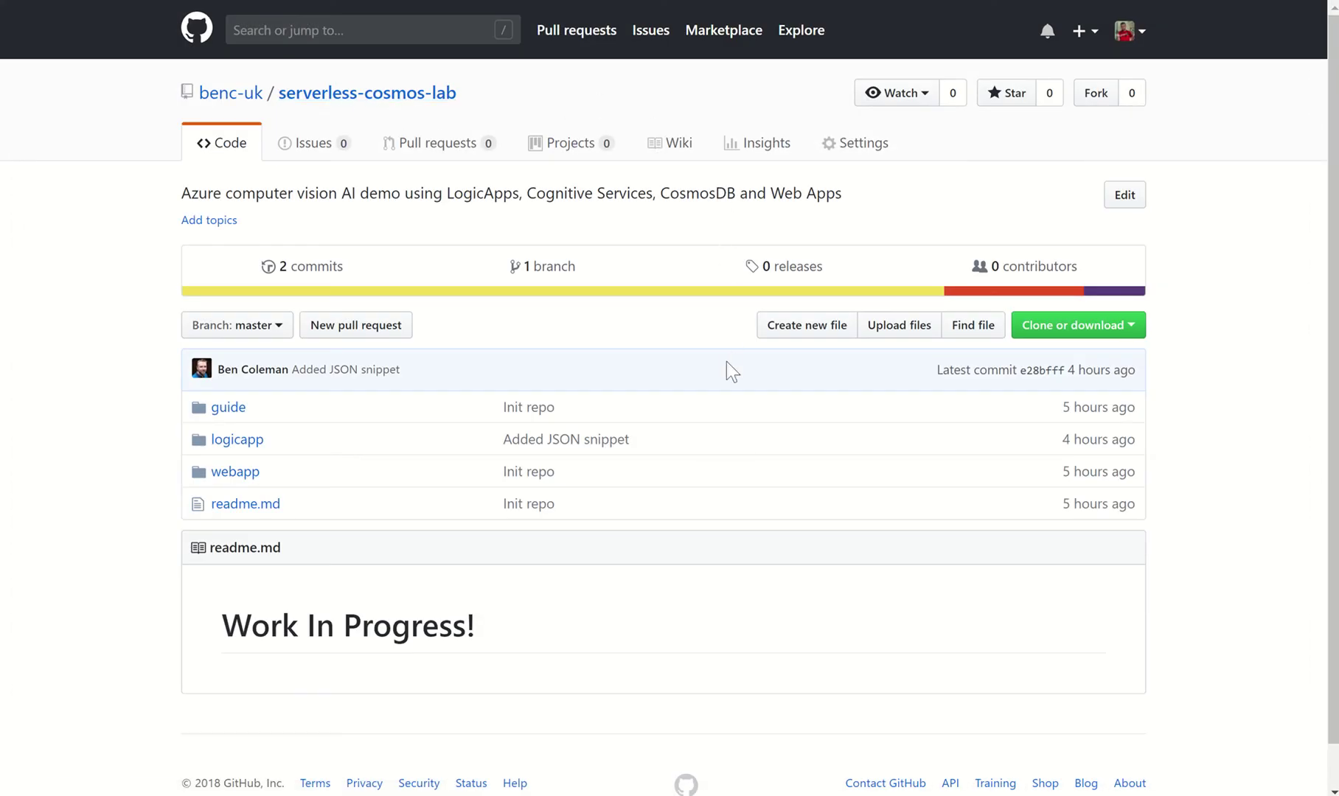
# Step: Copy the HTTPS clone URL of the serverless-cosmos-lab repository on GitHub
pyautogui.click(1095, 331)
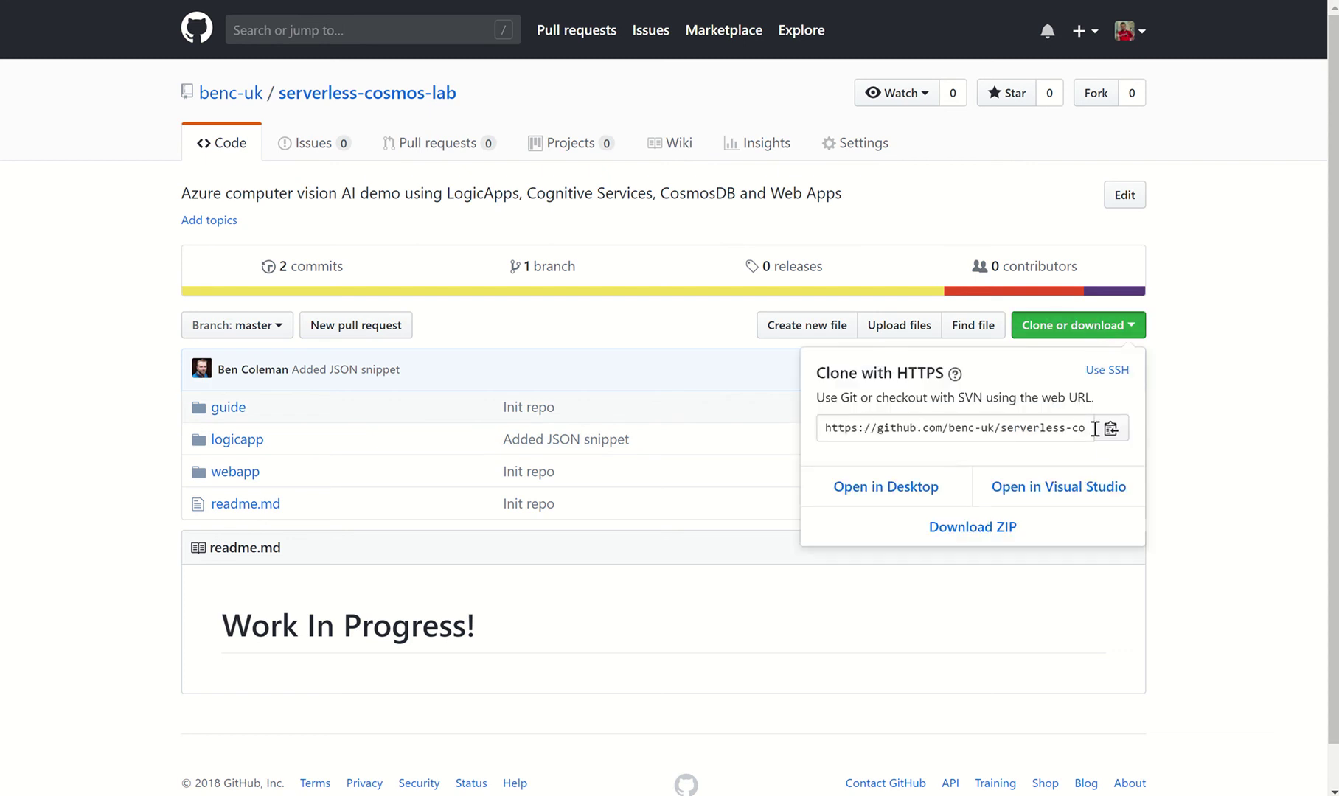
pyautogui.click(1111, 429)
pyautogui.click(1100, 328)
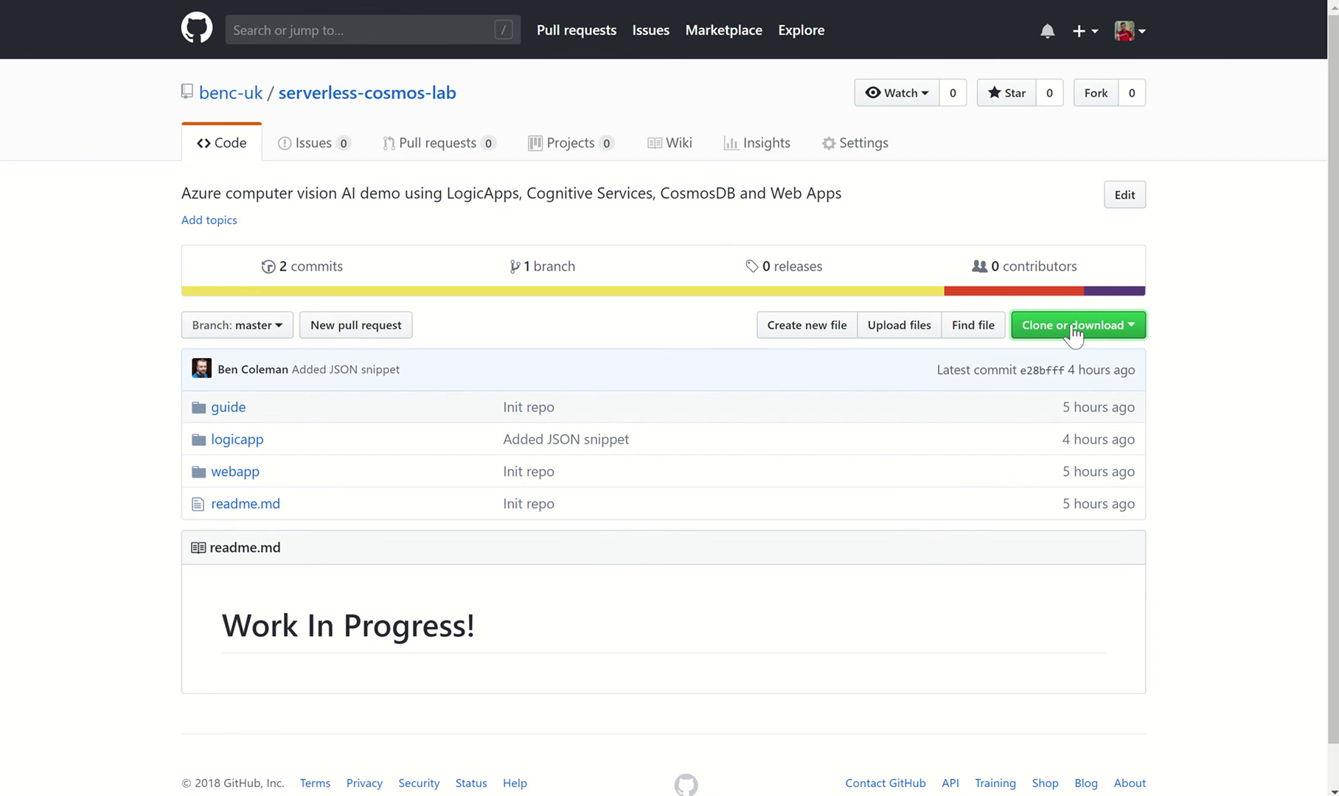
pyautogui.click(1065, 333)
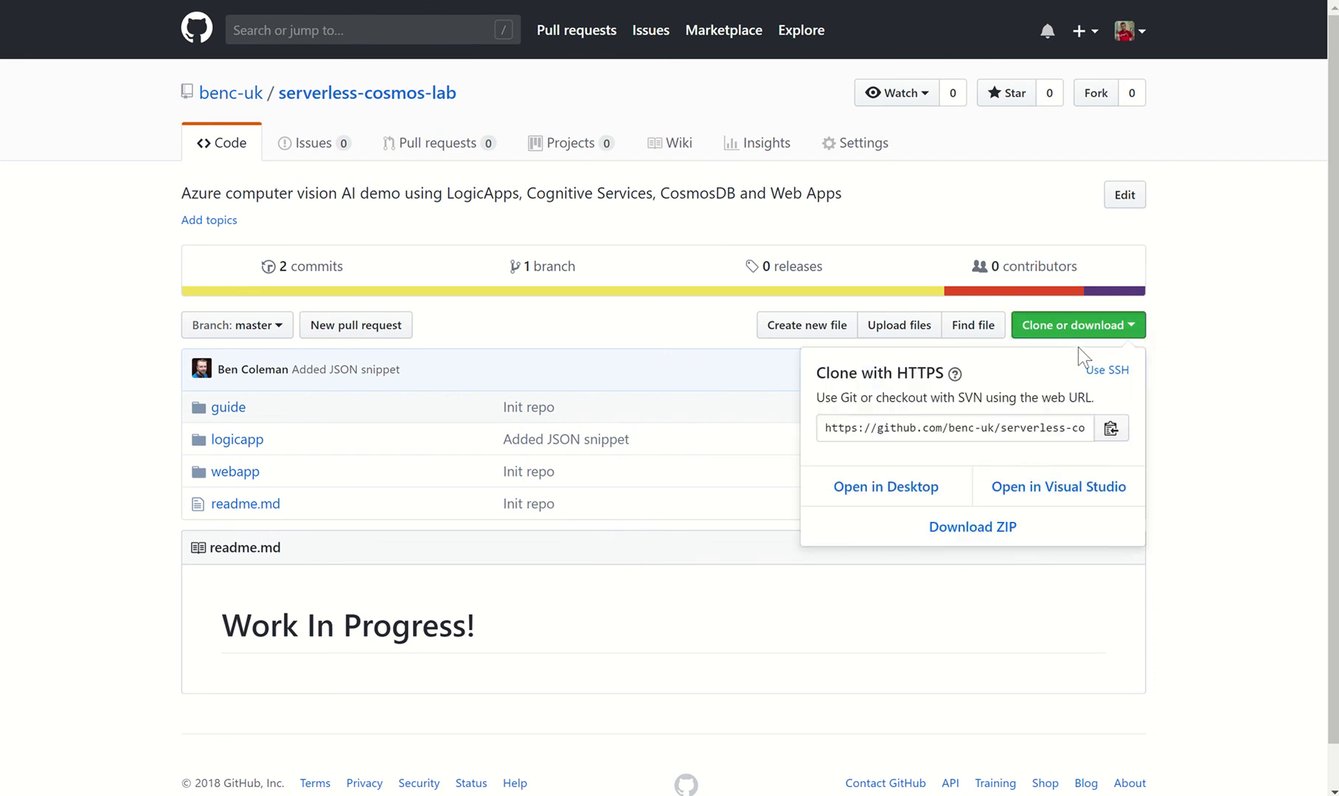
pyautogui.click(1113, 434)
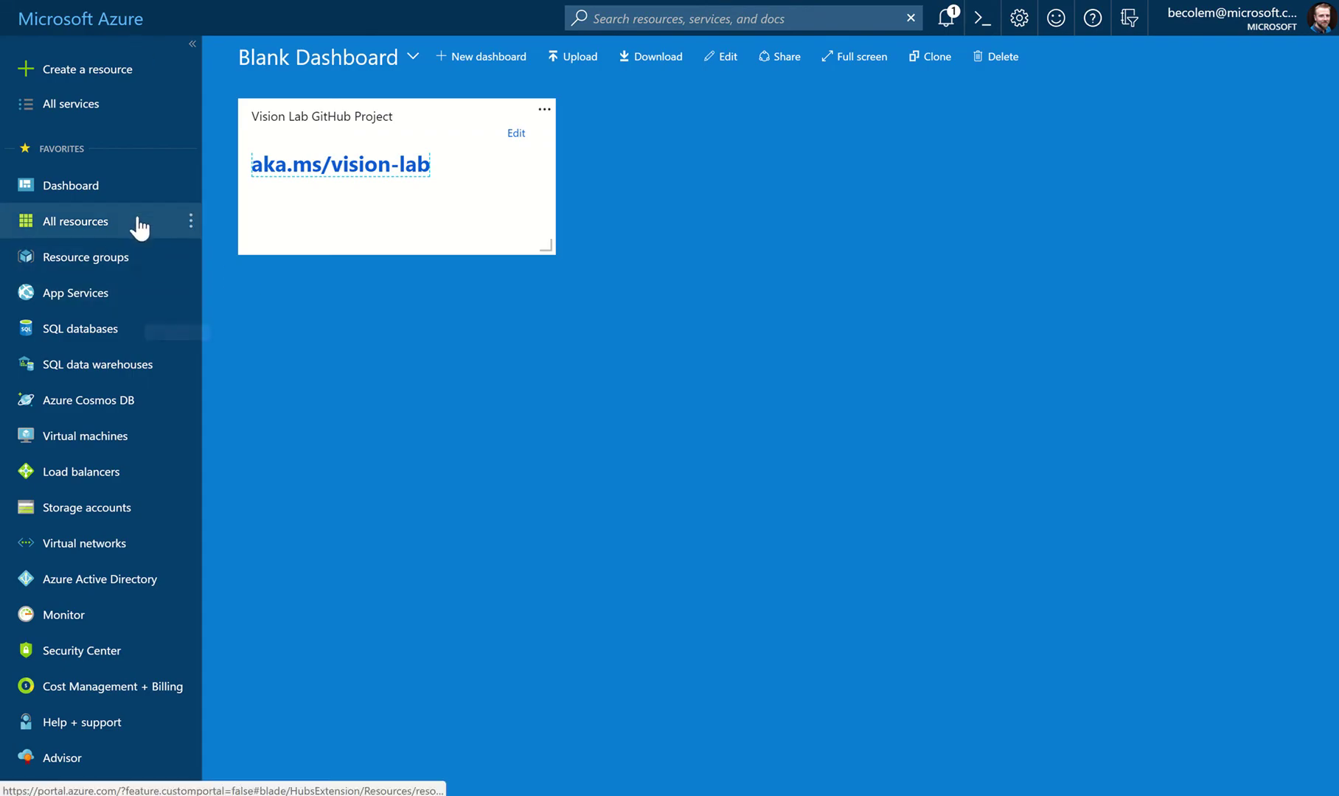
# Step: In the Azure portal, open the Deployment Center (Preview) of the bc-visionlabweb App Service in the visionlab resource group
pyautogui.click(118, 256)
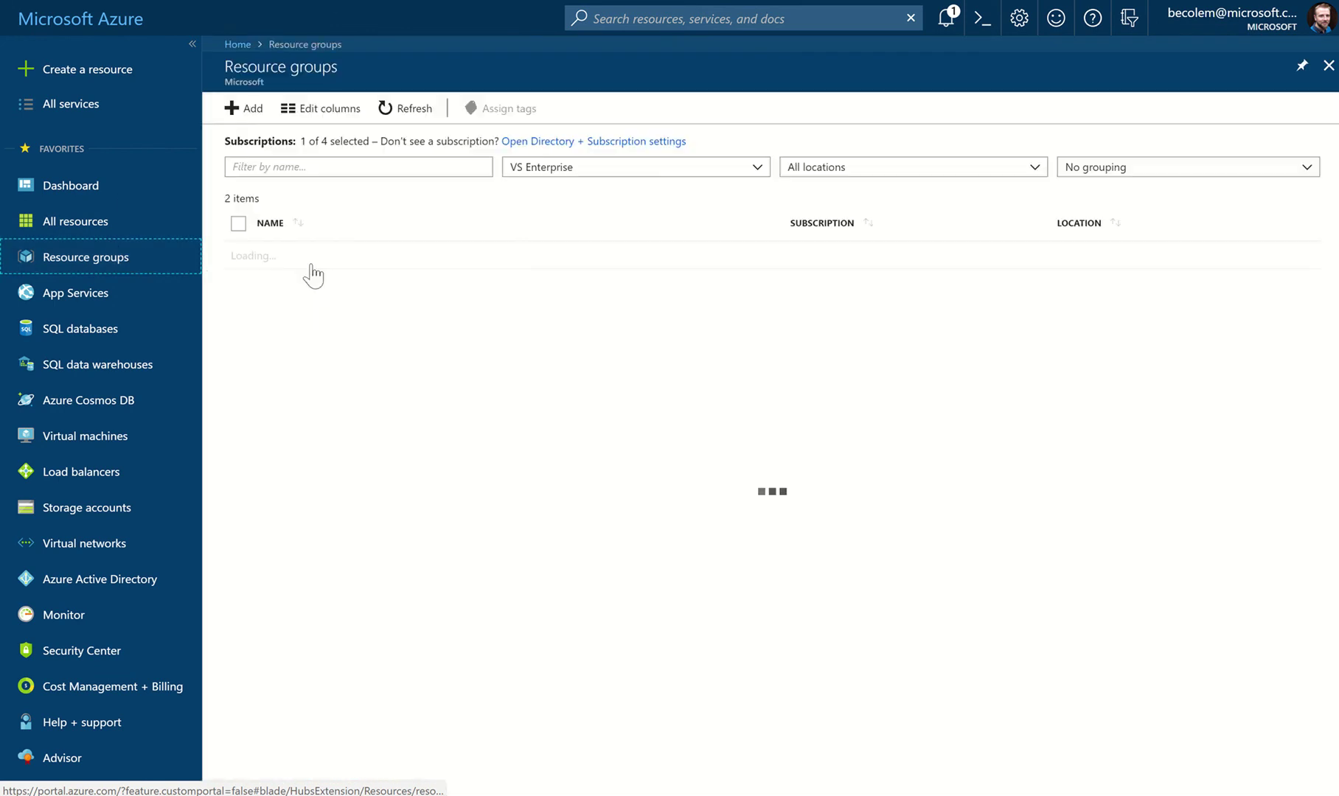
pyautogui.click(307, 258)
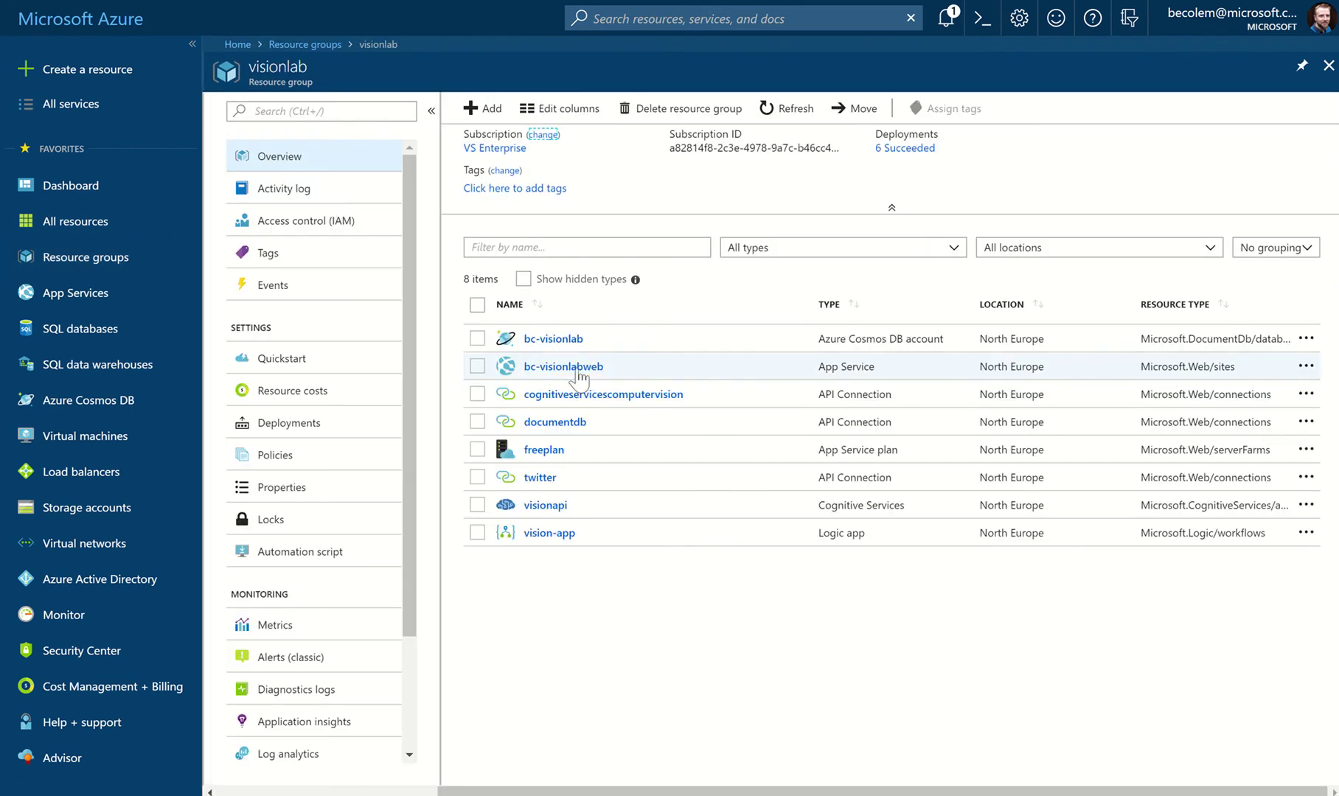
pyautogui.click(575, 368)
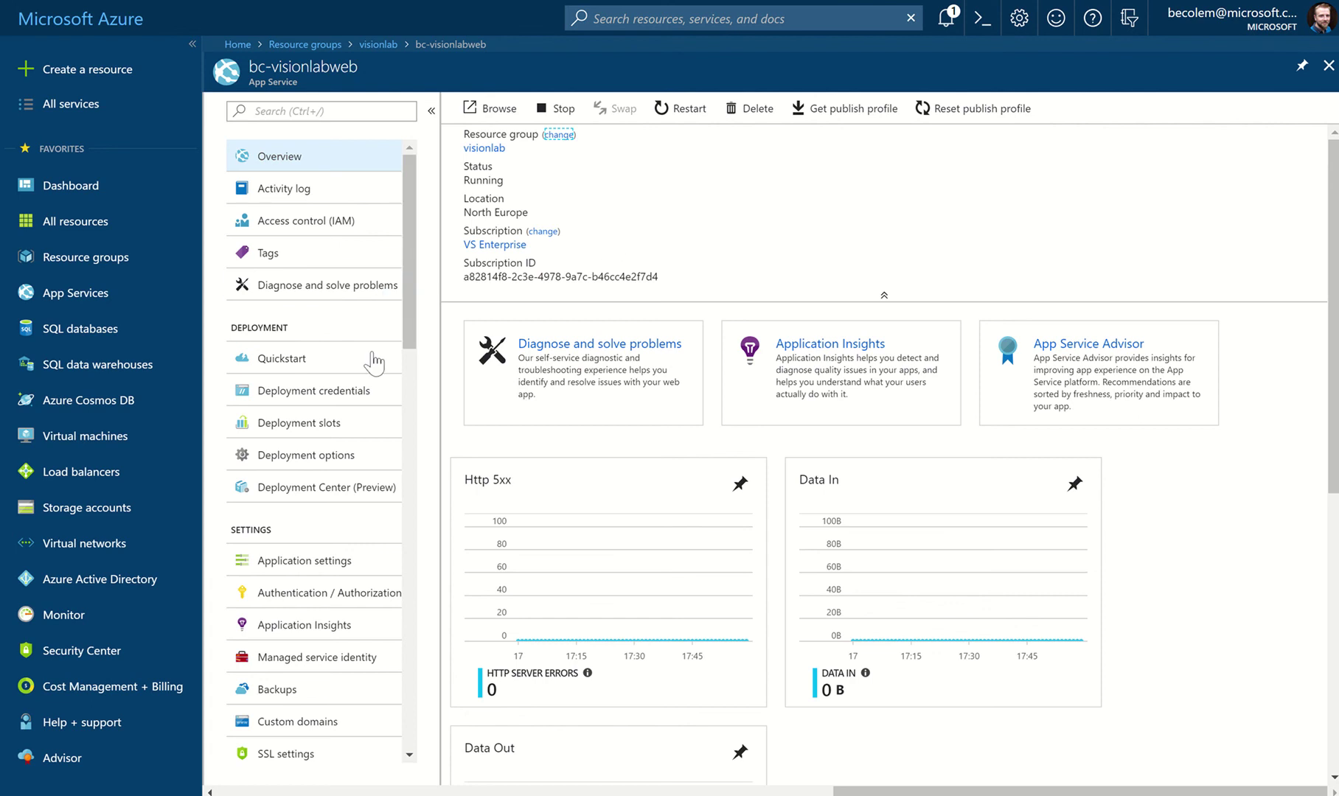
pyautogui.click(297, 496)
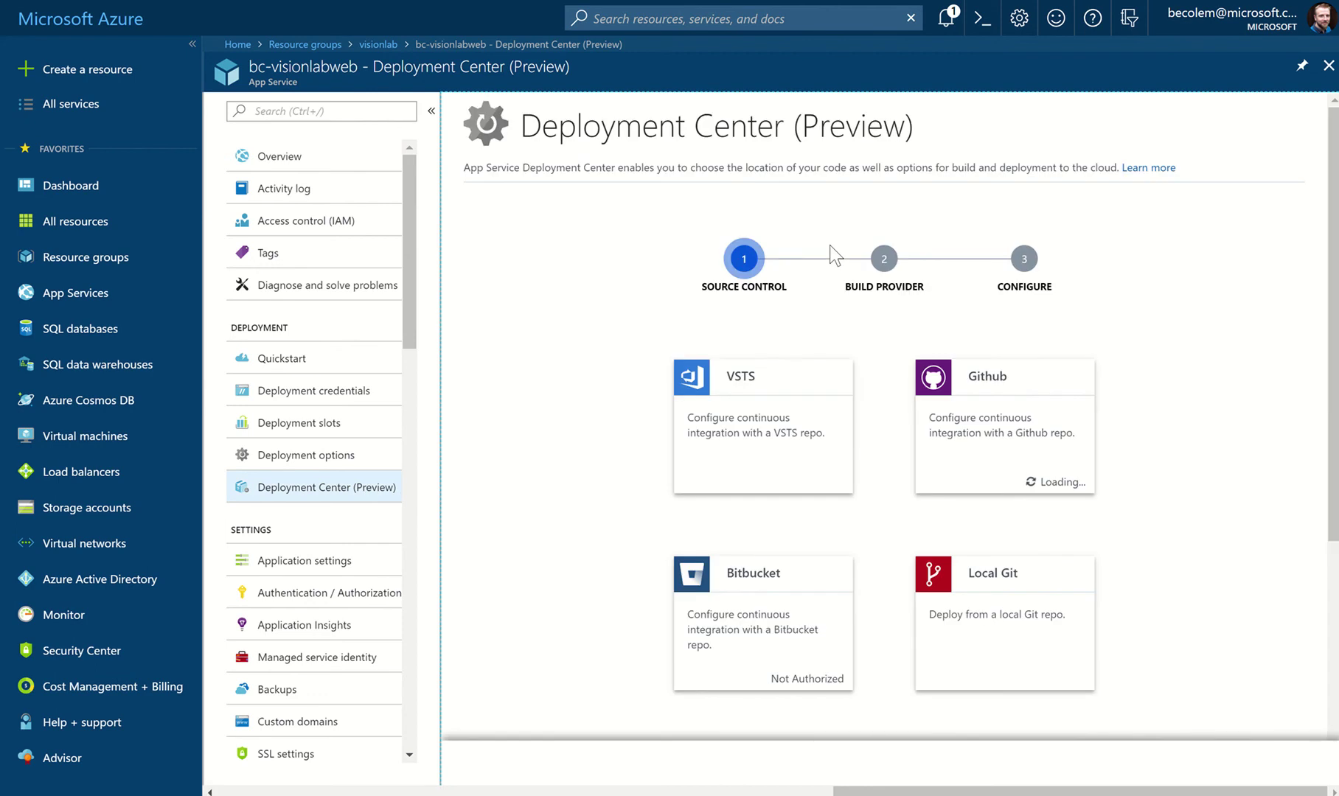
# Step: Dismiss the alert notifications, choose External as the deployment source and accept the App Service Kudu build server as build provider
pyautogui.scroll(-5, 858, 304)
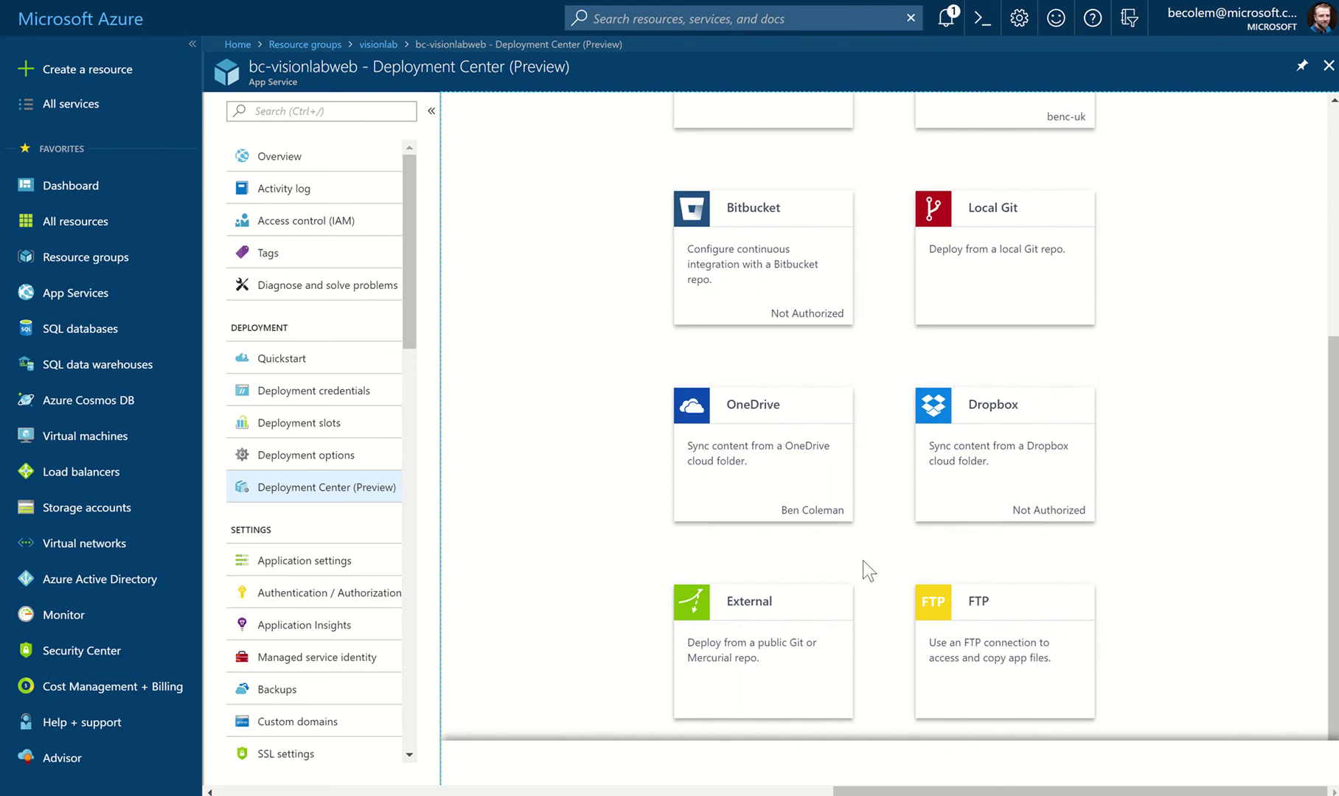
pyautogui.scroll(3, 828, 562)
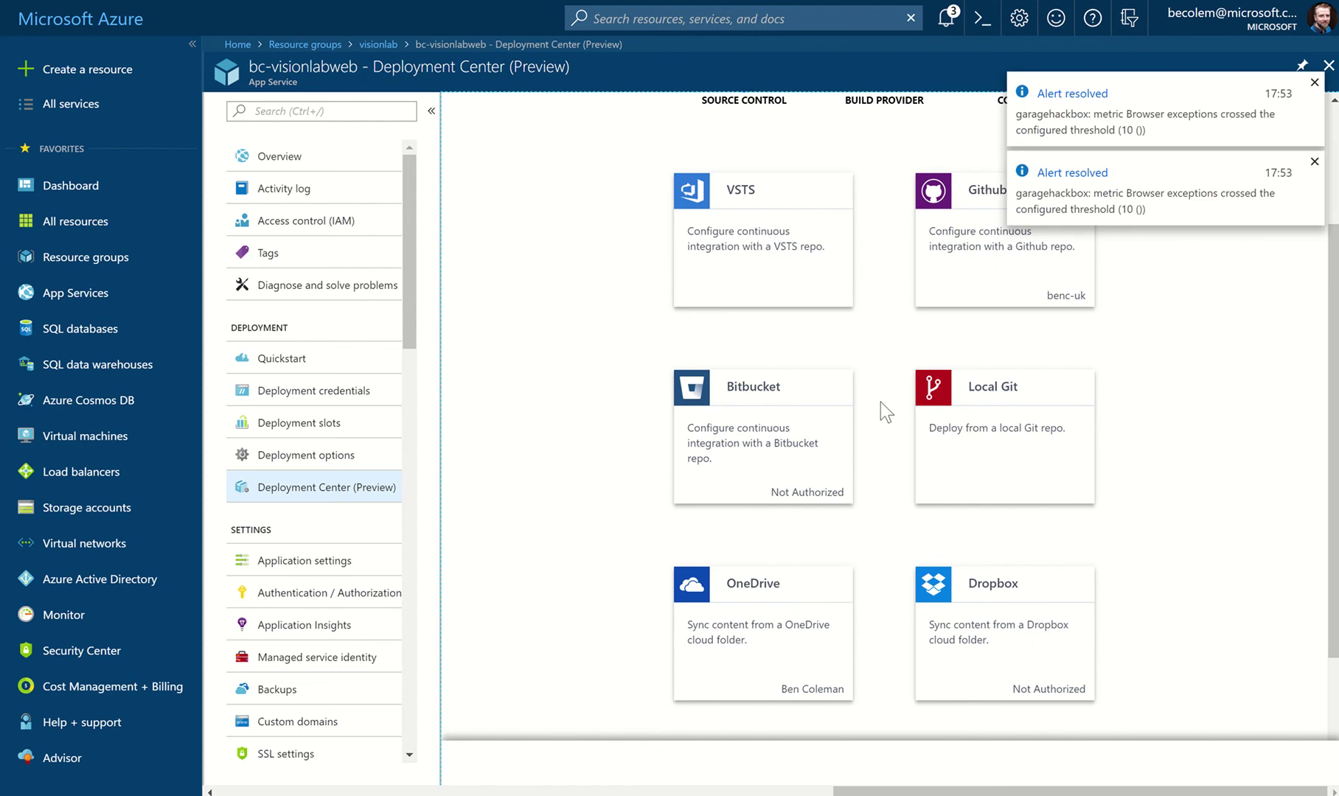
pyautogui.scroll(-2, 882, 410)
pyautogui.click(1314, 161)
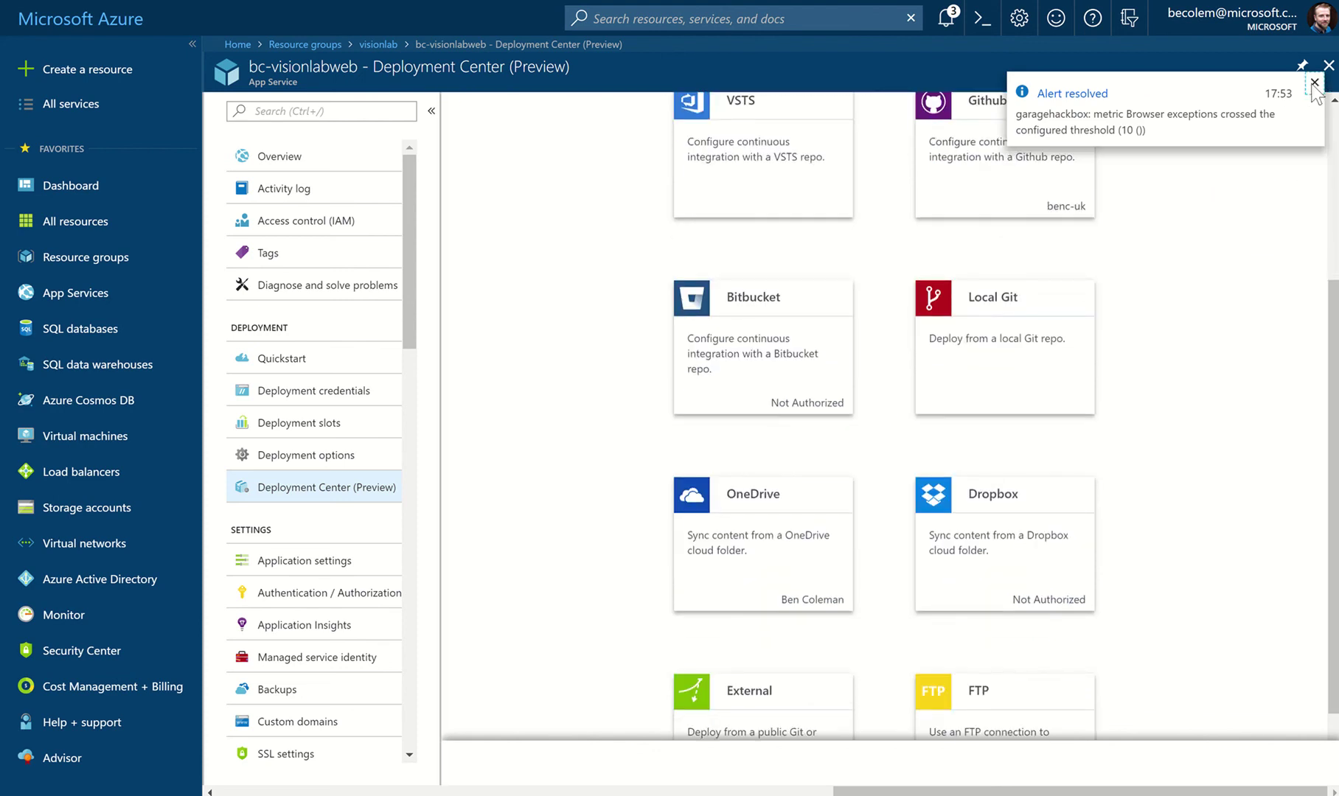
pyautogui.click(1315, 82)
pyautogui.scroll(-1, 945, 356)
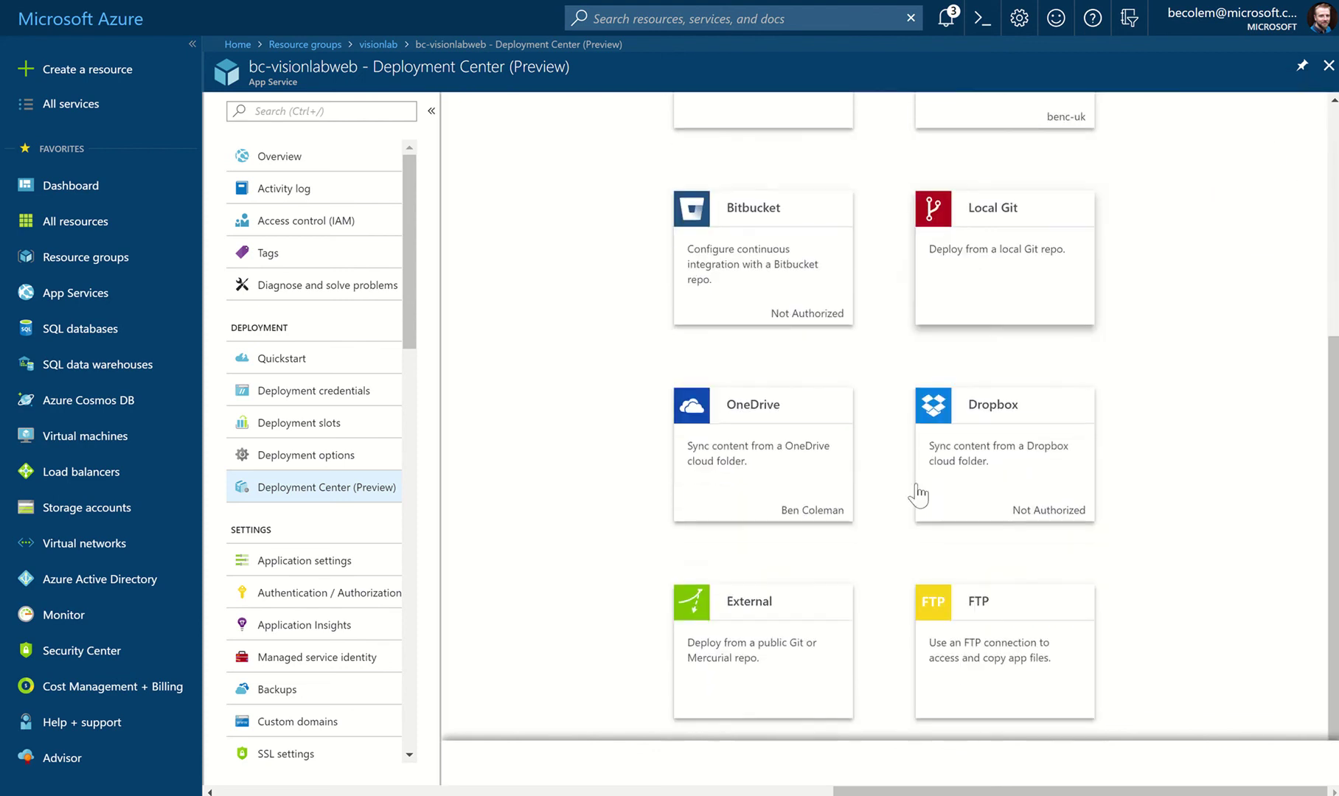
pyautogui.click(741, 655)
pyautogui.click(911, 768)
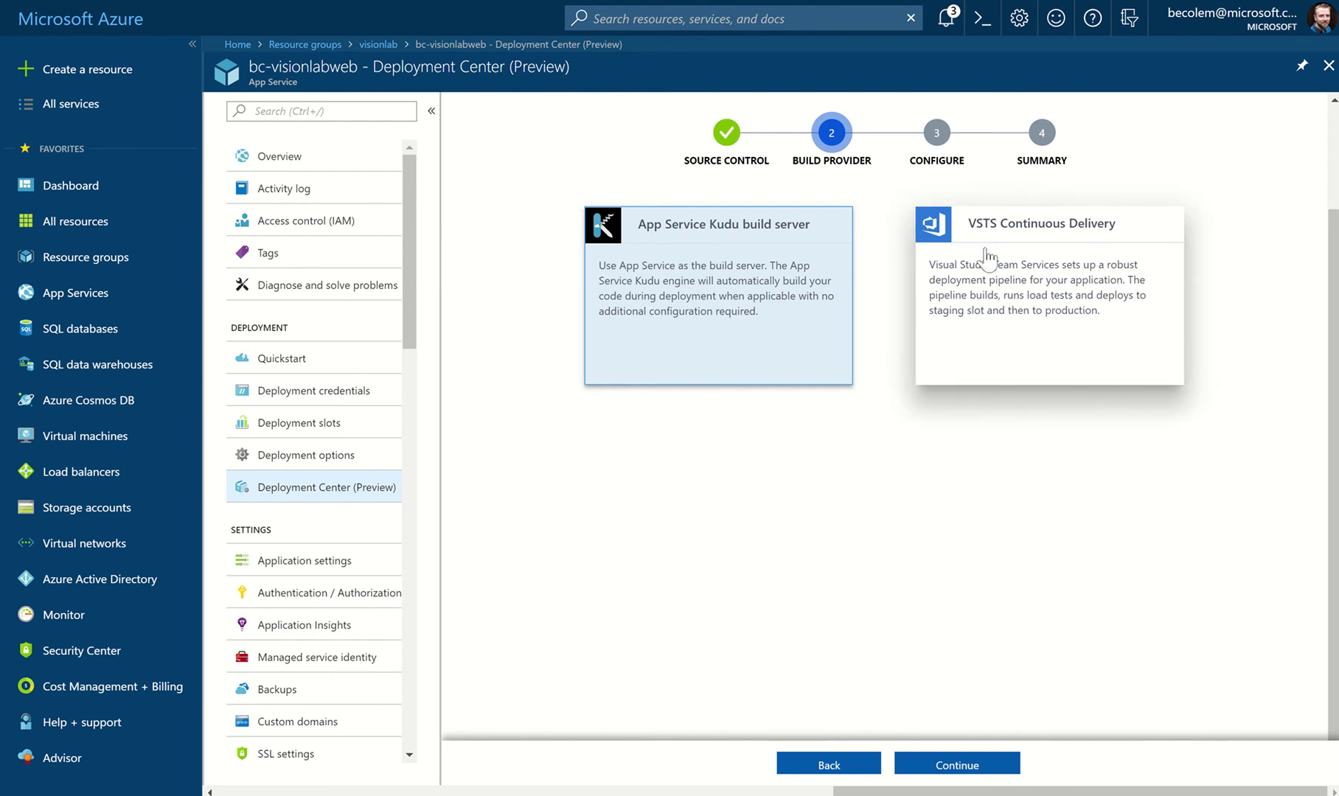
pyautogui.click(979, 769)
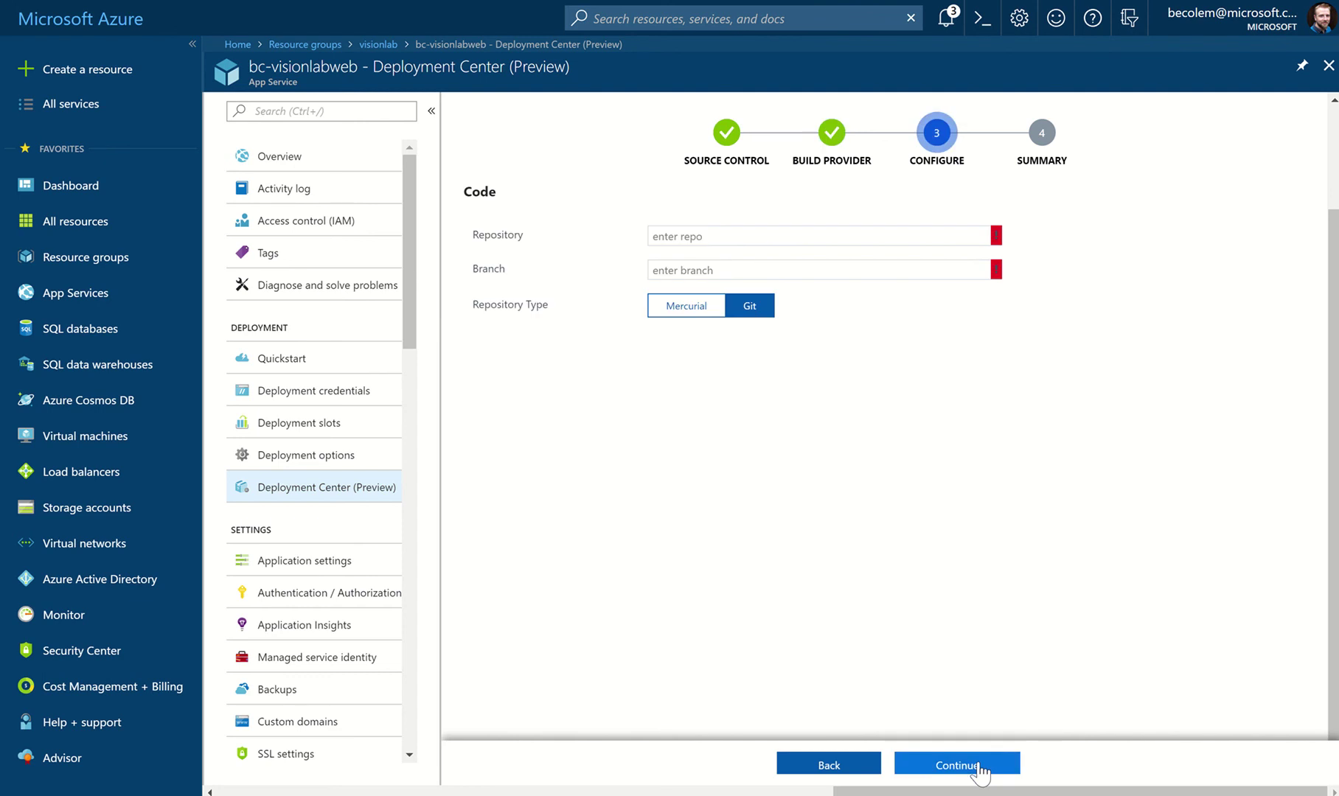
# Step: Configure the deployment with the copied serverless-cosmos-lab.git repository URL, branch master and repository type Git, and finish the setup
pyautogui.click(684, 236)
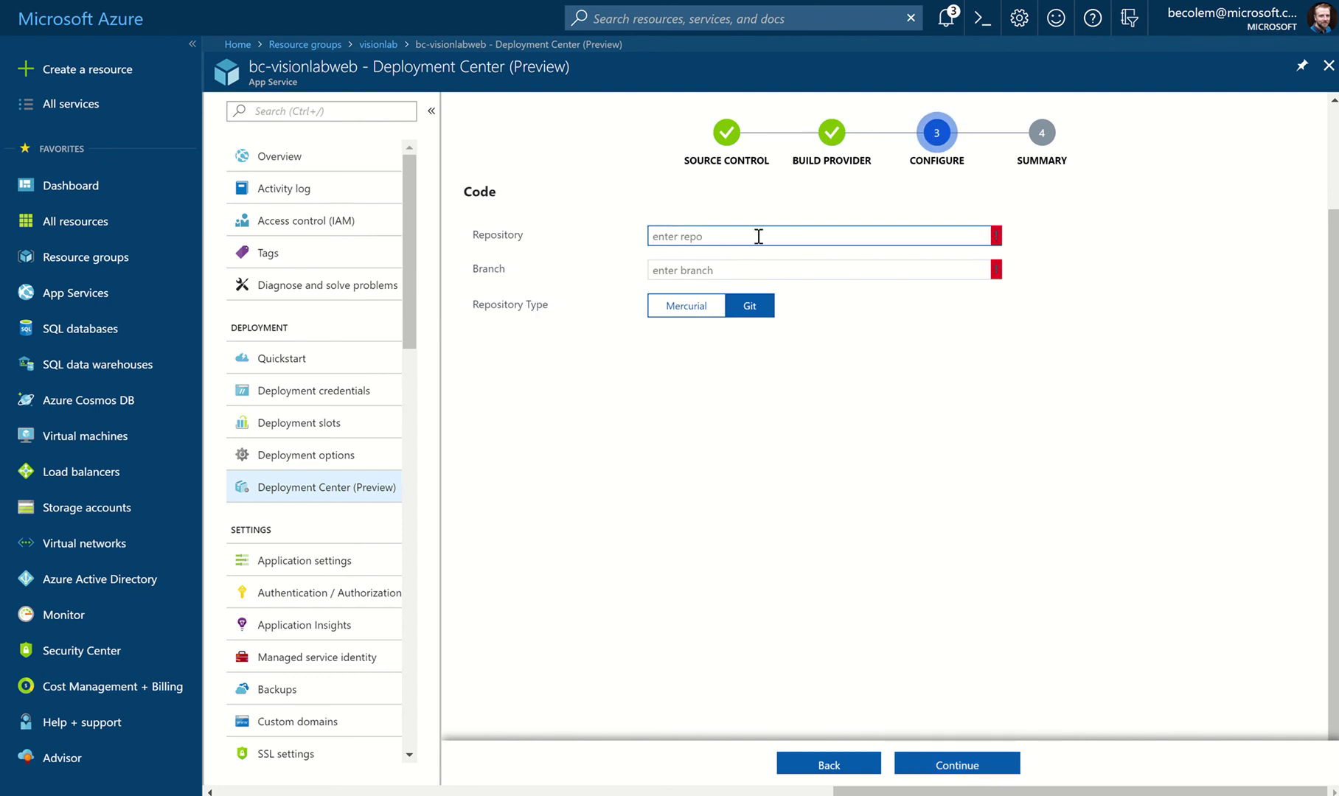
pyautogui.write('https://github.com/benc-uk/serverless-cosmos-lab.git')
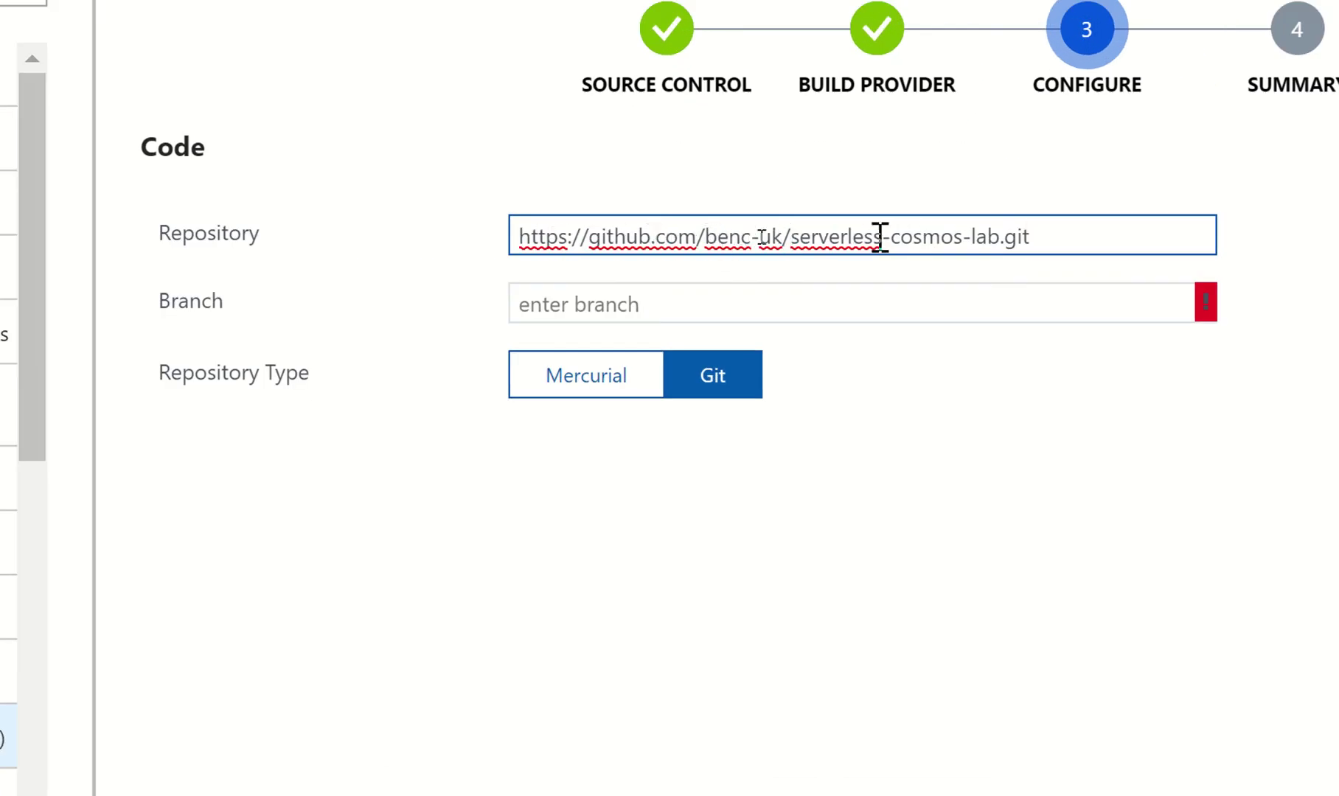
pyautogui.click(966, 317)
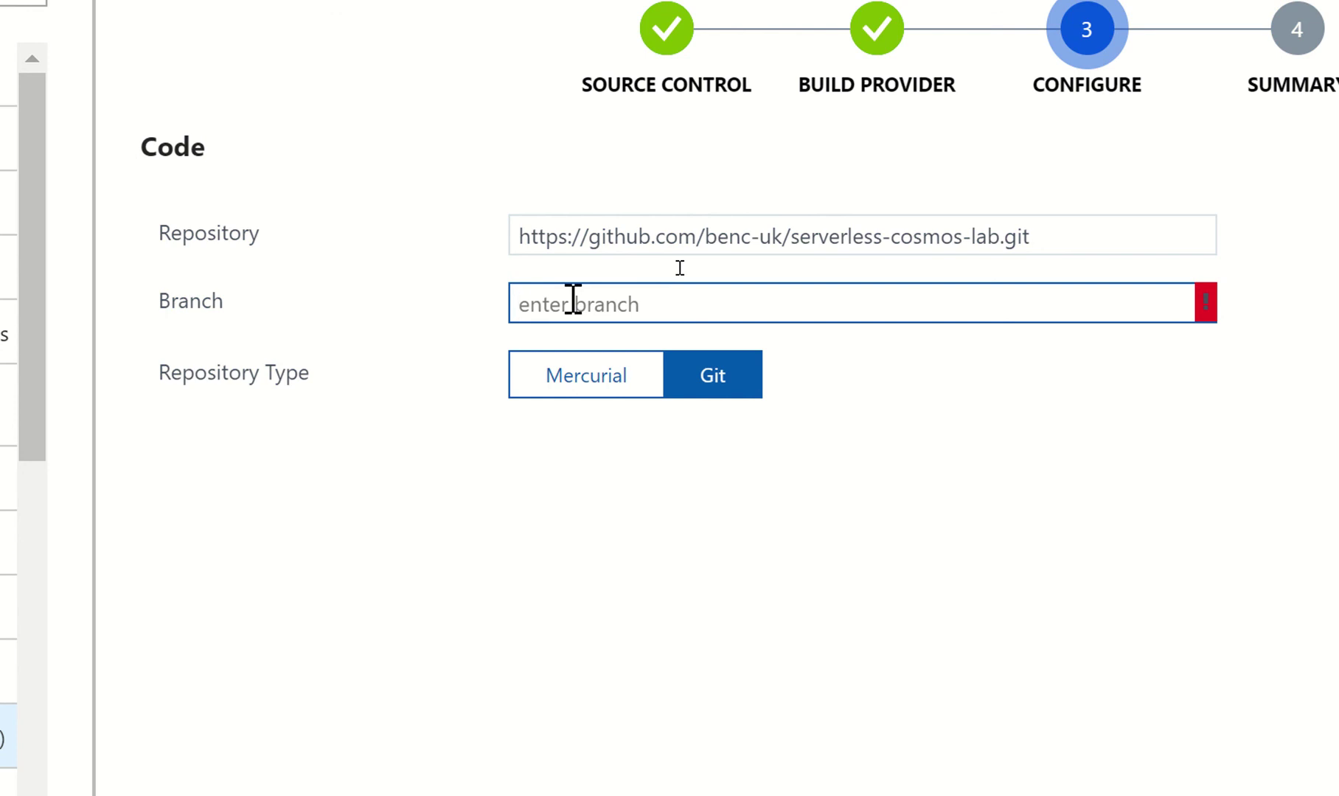
pyautogui.write('m')
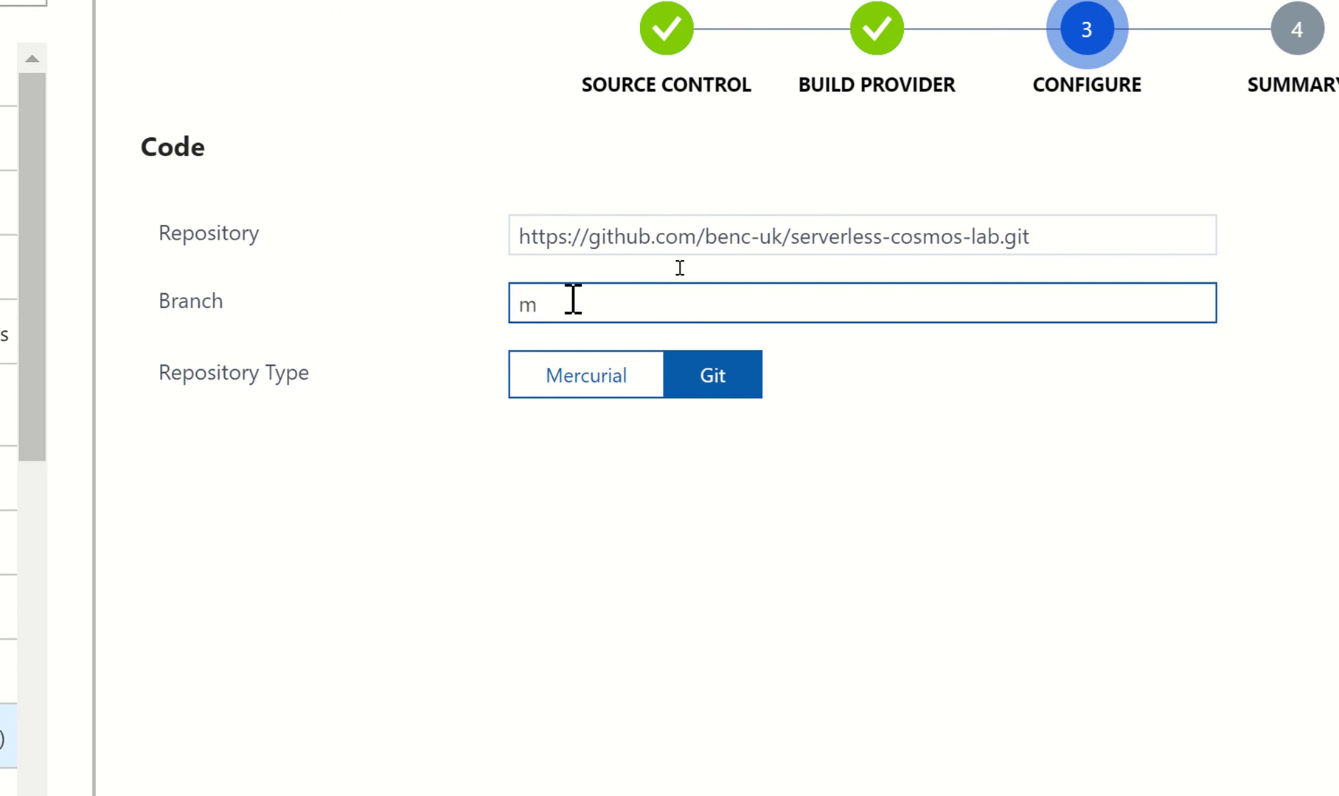
pyautogui.write('aster')
pyautogui.click(739, 372)
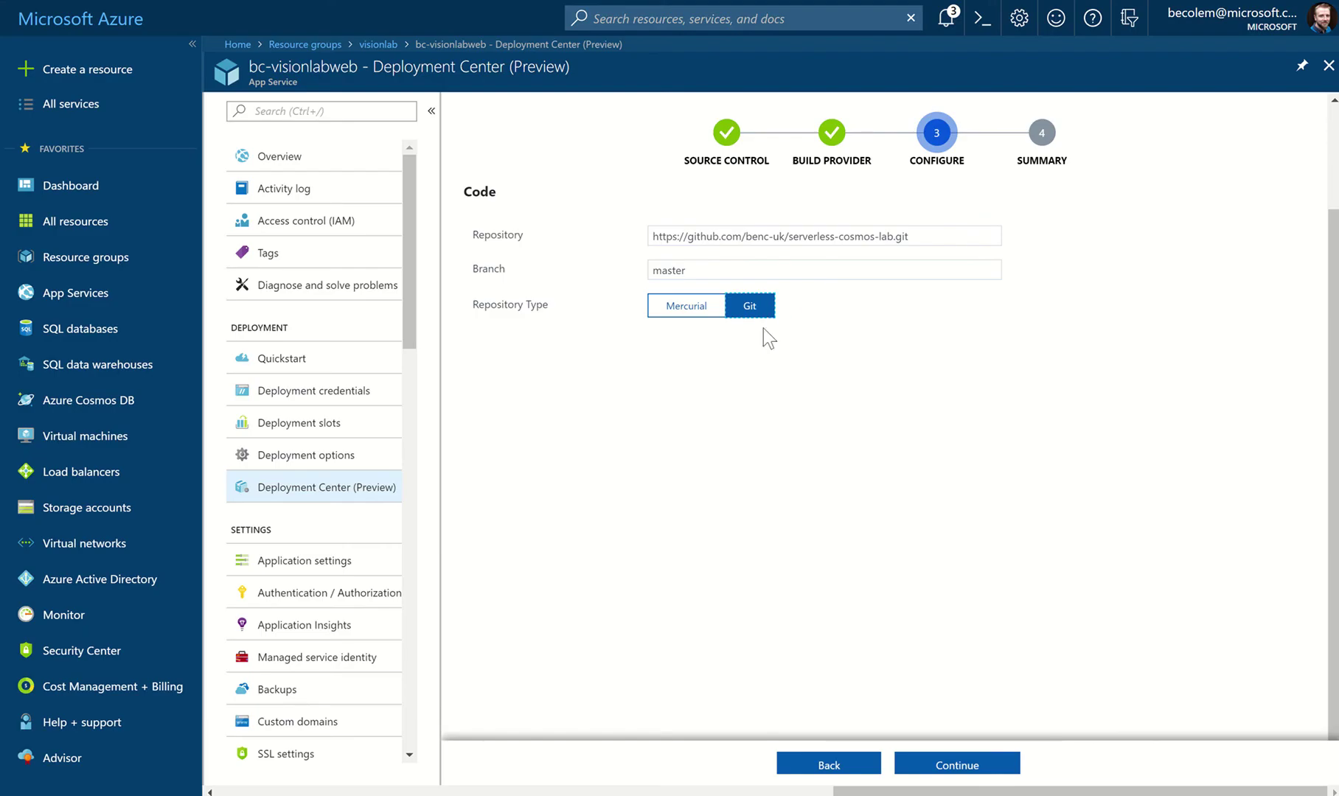
pyautogui.click(932, 765)
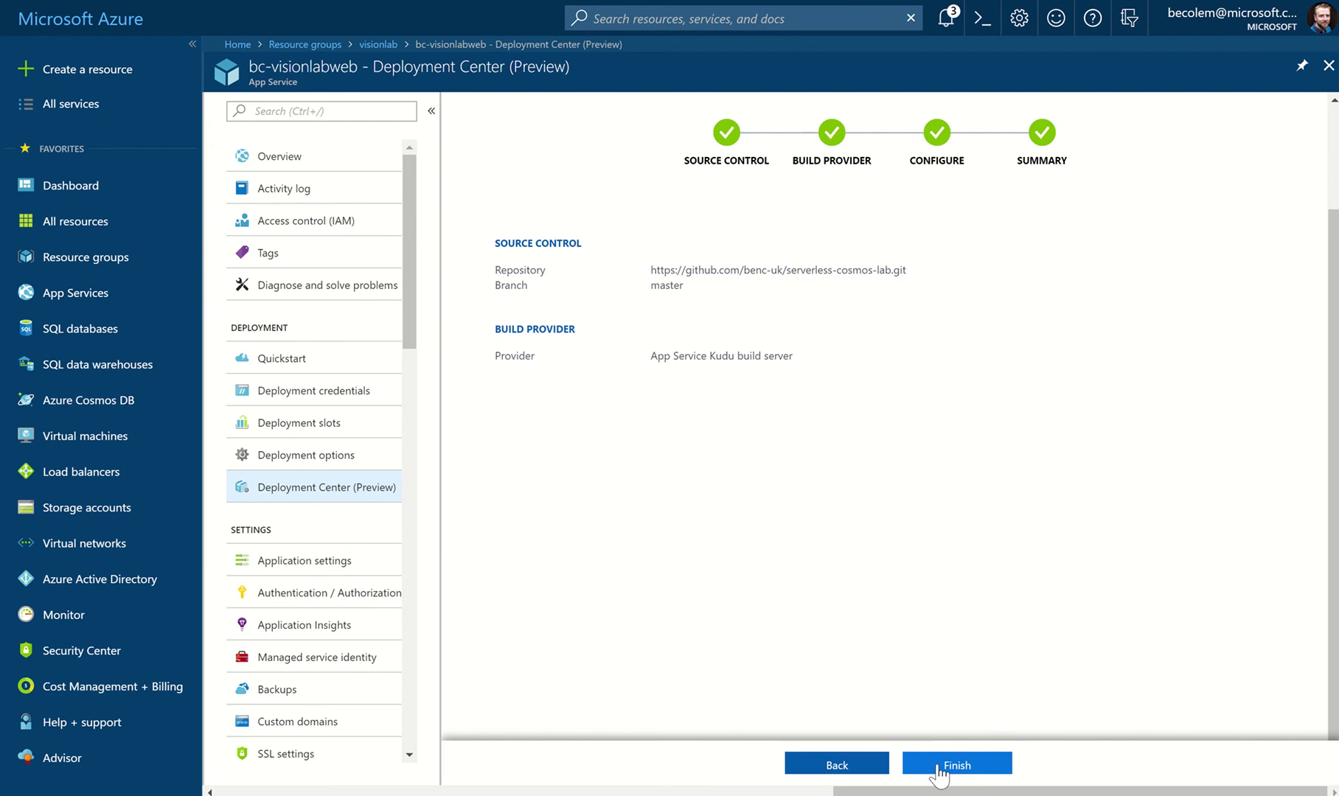
pyautogui.click(940, 770)
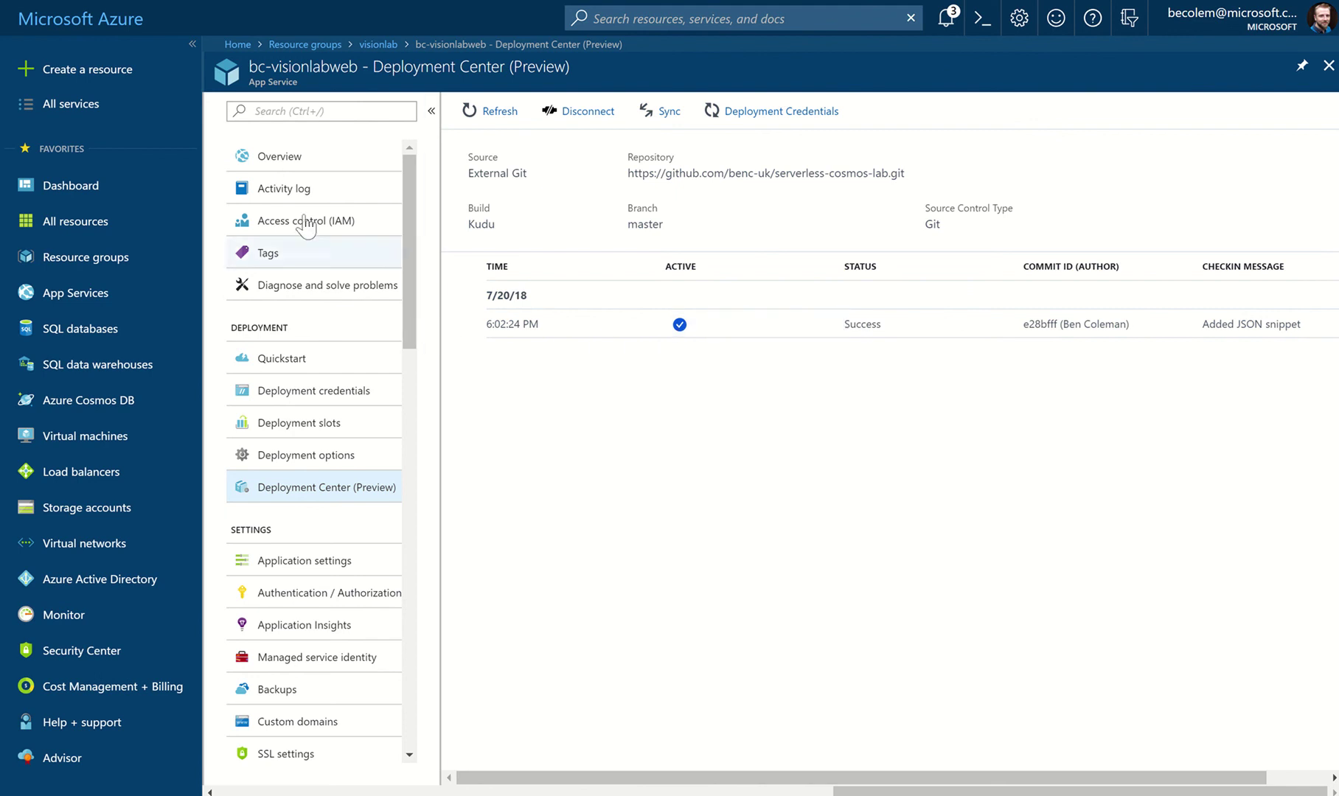
pyautogui.click(293, 159)
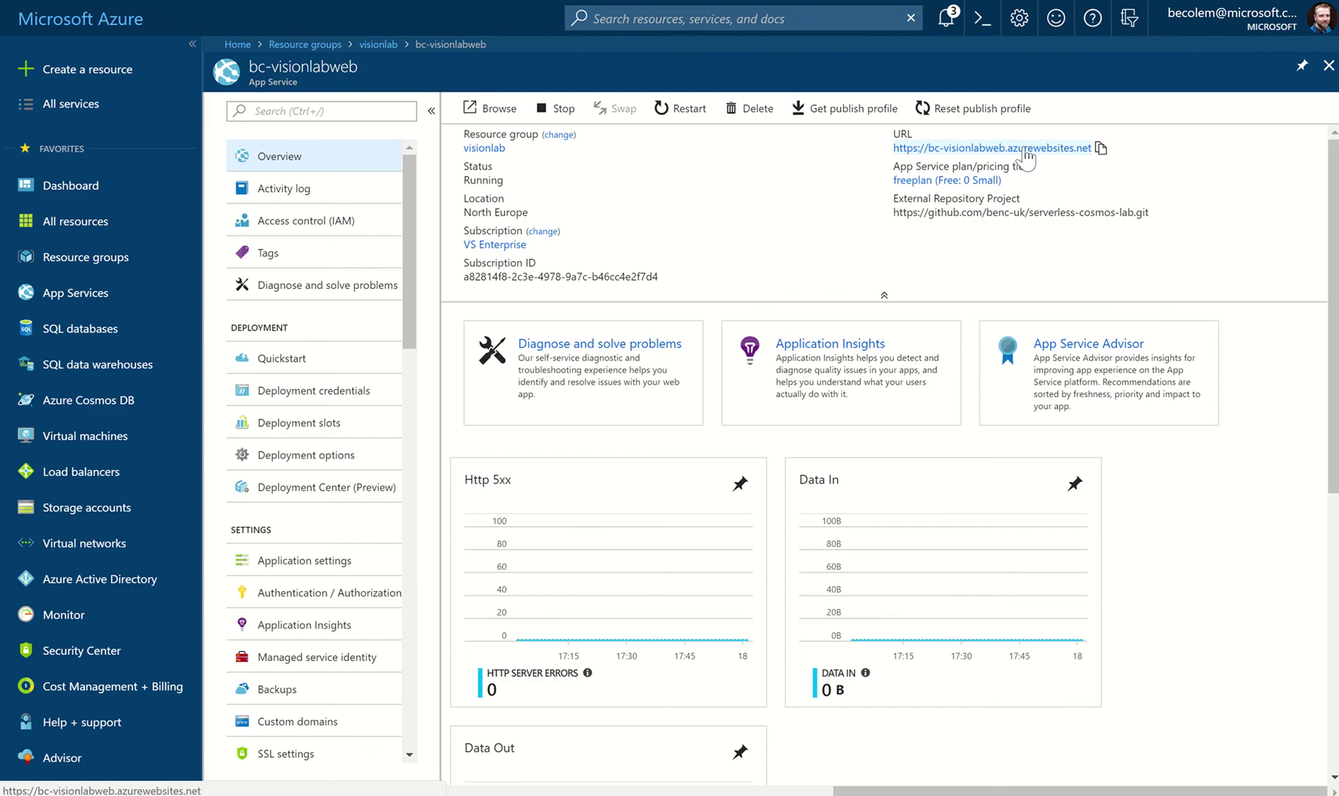
pyautogui.click(1025, 149)
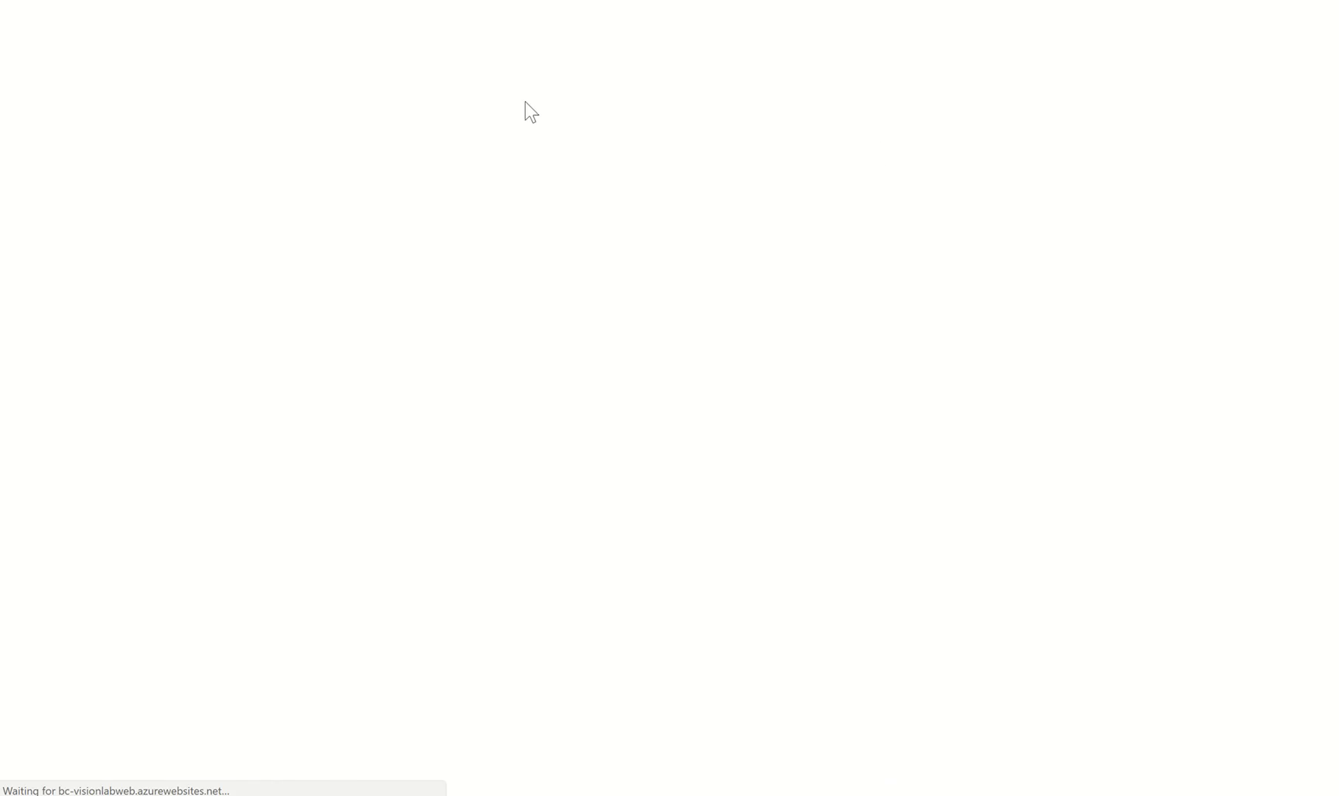